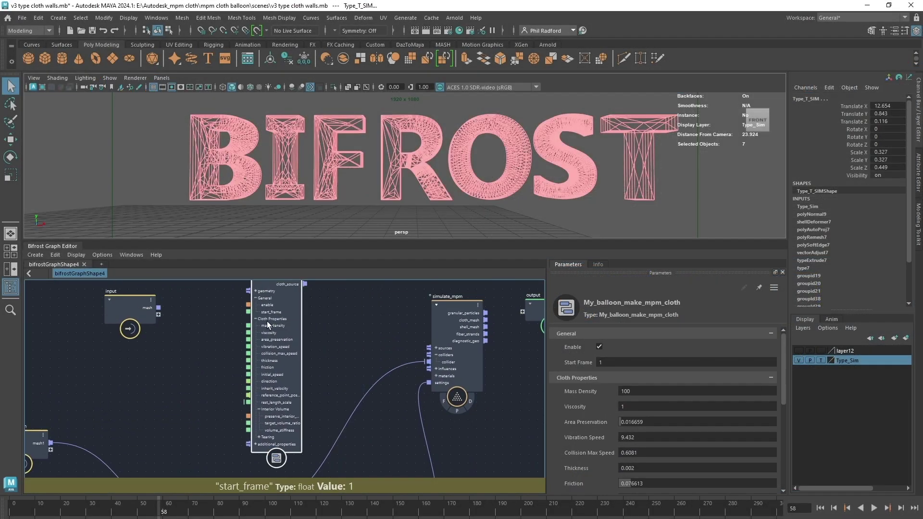
Step: Collapse the Cloth Properties ports on My_balloon_make_mpm_cloth and move the input node farther away from it
{"action": "left_click", "coordinate": [238, 316]}
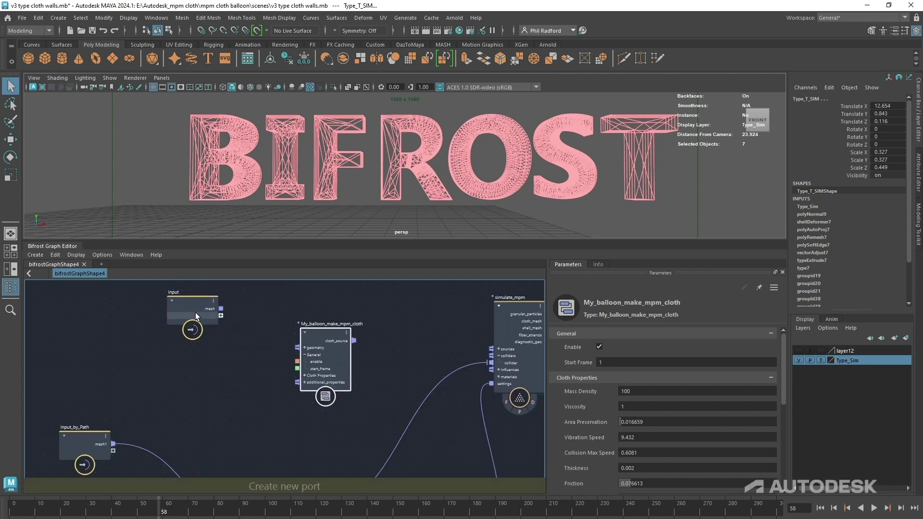
{"action": "left_click_drag", "start_coordinate": [195, 313], "coordinate": [68, 311]}
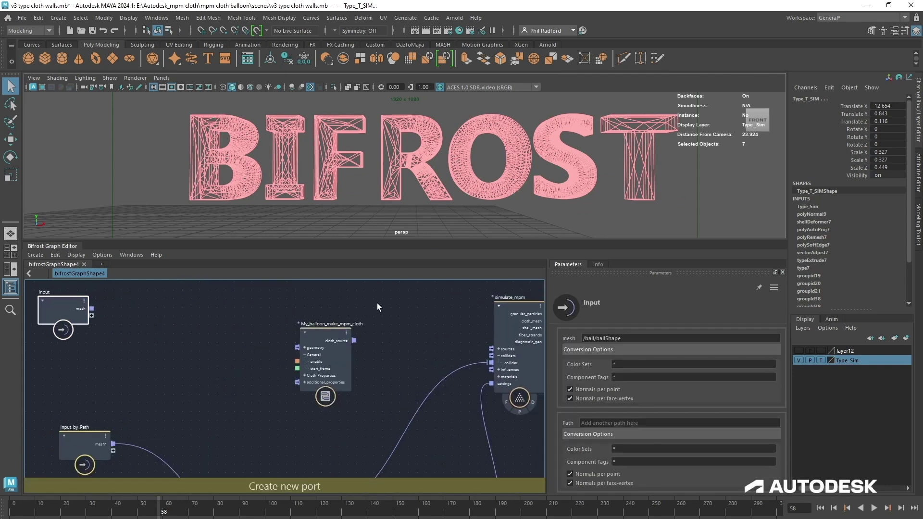
{"action": "middle_click_drag", "start_coordinate": [378, 302], "coordinate": [406, 347]}
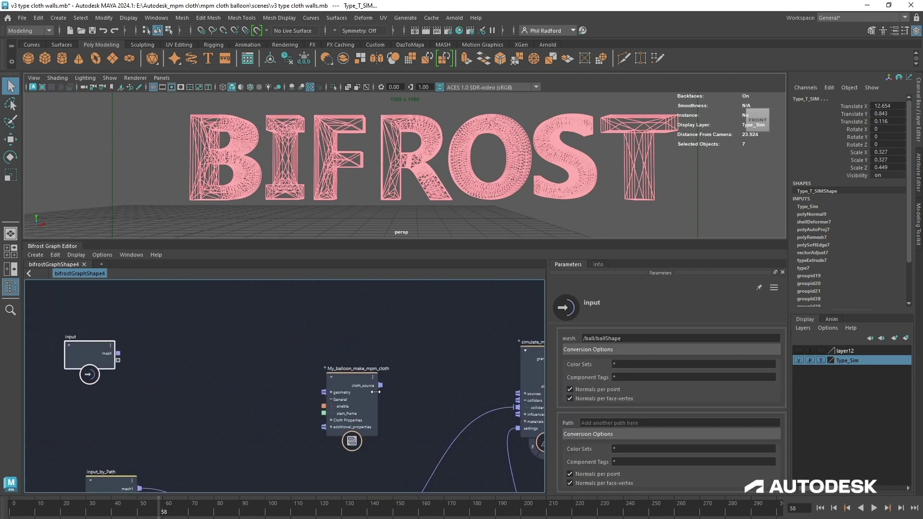
Step: Connect the cloth_source output of My_balloon_make_mpm_cloth to the sources port of simulate_mpm
{"action": "left_click", "coordinate": [367, 376]}
{"action": "middle_click_drag", "start_coordinate": [367, 376], "coordinate": [308, 345]}
{"action": "left_click_drag", "start_coordinate": [333, 341], "coordinate": [457, 368]}
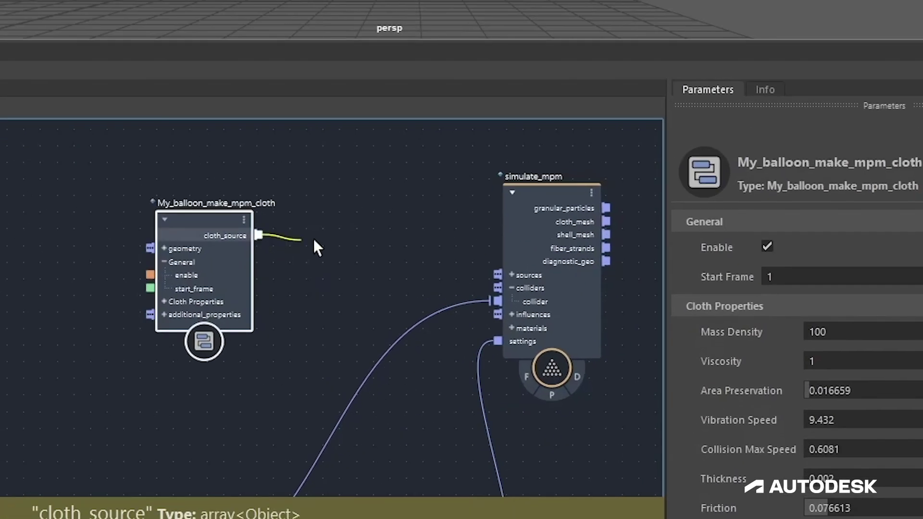
{"action": "left_click_drag", "start_coordinate": [491, 280], "coordinate": [498, 274]}
{"action": "left_click_drag", "start_coordinate": [194, 222], "coordinate": [273, 244]}
{"action": "middle_click_drag", "start_coordinate": [2, 264], "coordinate": [184, 237]}
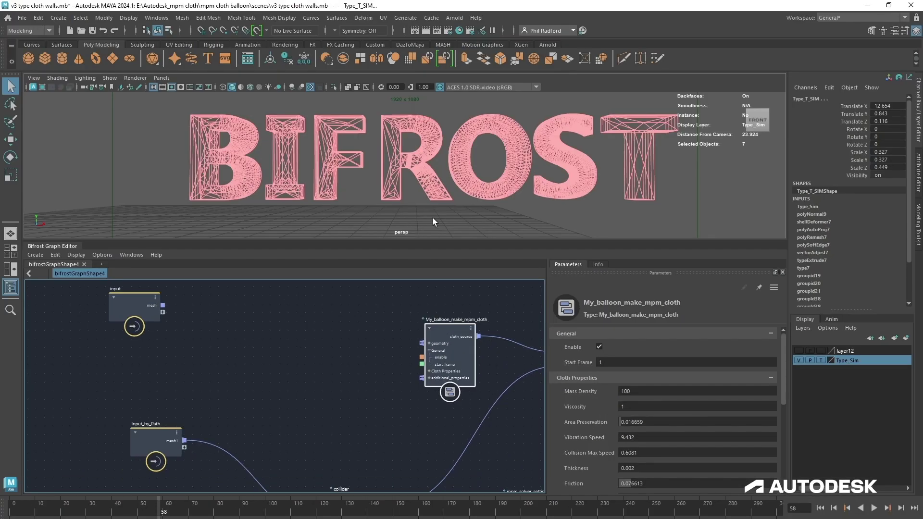
Step: Deselect all the BIFROST letter meshes in the viewport
{"action": "left_click", "coordinate": [472, 220]}
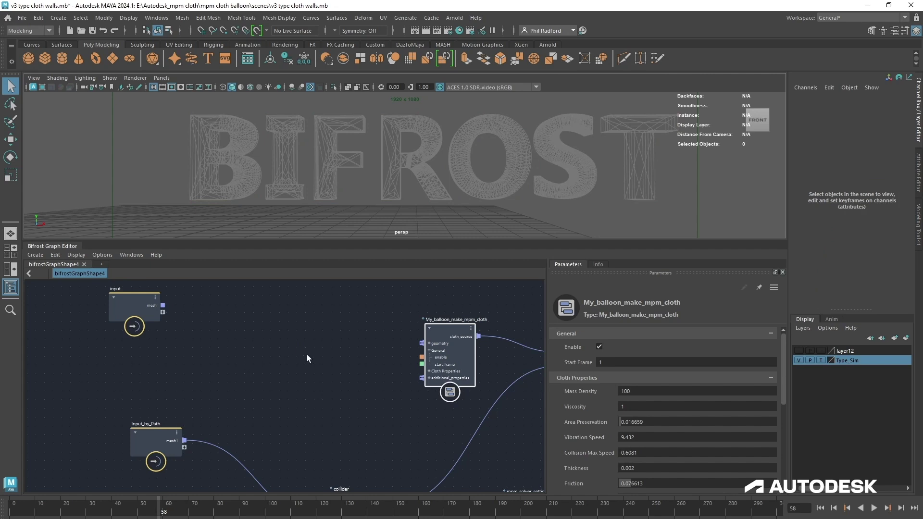
{"action": "middle_click_drag", "start_coordinate": [266, 359], "coordinate": [312, 365]}
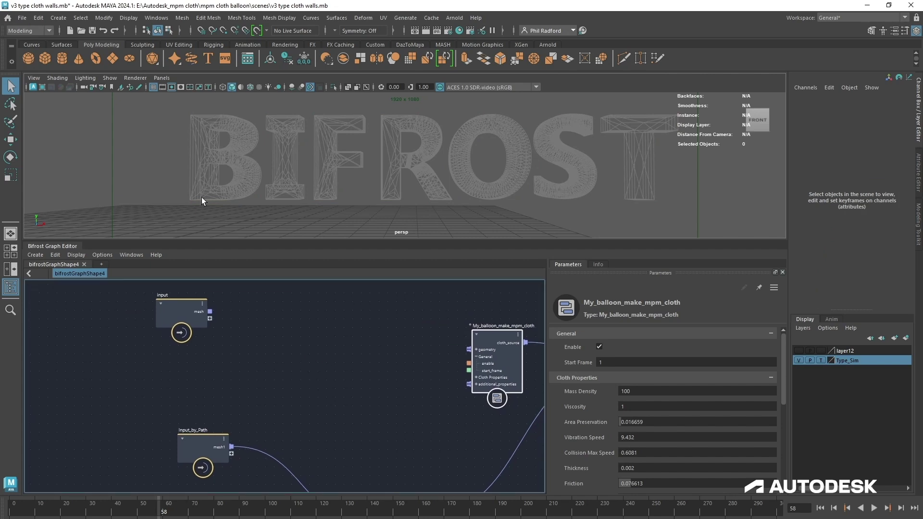
{"action": "middle_click_drag", "start_coordinate": [239, 134], "coordinate": [490, 230], "text": "alt"}
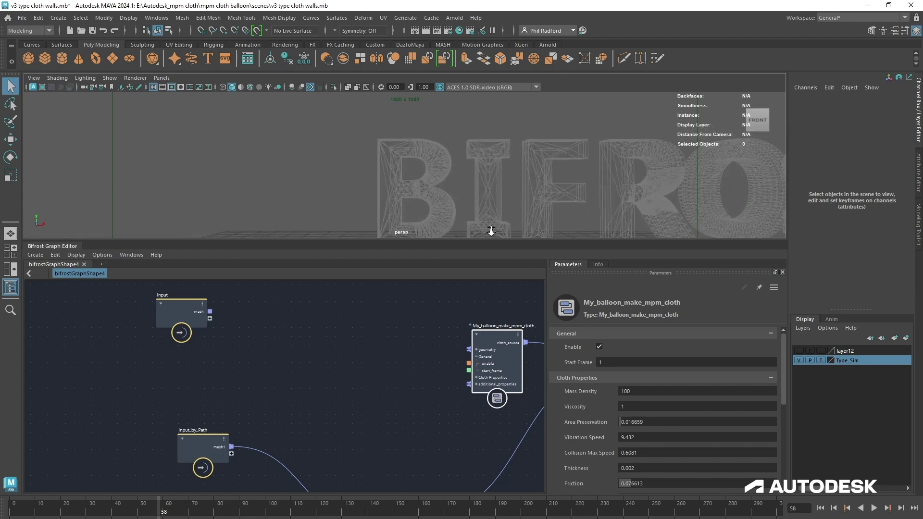
{"action": "right_click_drag", "start_coordinate": [490, 231], "coordinate": [499, 192], "text": "alt"}
{"action": "middle_click_drag", "start_coordinate": [498, 192], "coordinate": [489, 173], "text": "alt"}
{"action": "left_click_drag", "start_coordinate": [489, 173], "coordinate": [462, 184], "text": "alt"}
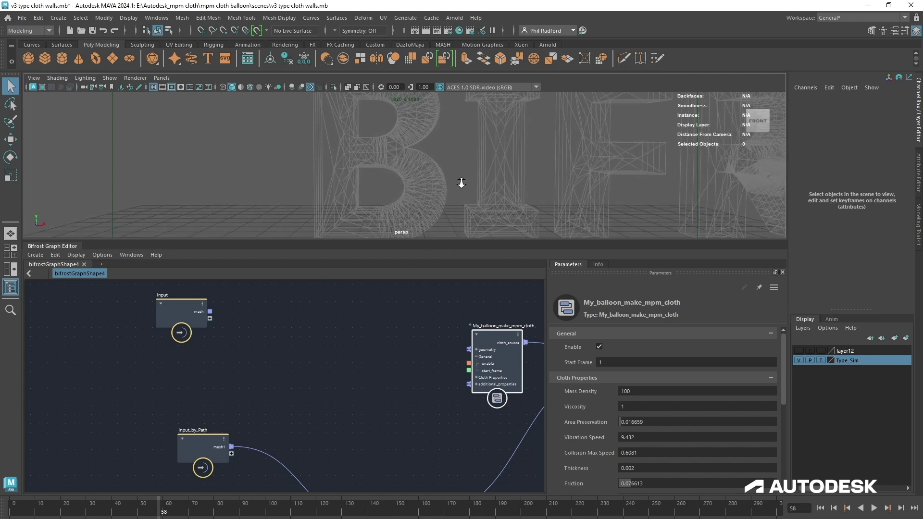
Step: Add a Scatter_in_volume node to the graph between the input nodes and My_balloon_make_mpm_cloth
{"action": "middle_click_drag", "start_coordinate": [314, 347], "coordinate": [327, 354]}
{"action": "left_click", "coordinate": [294, 364]}
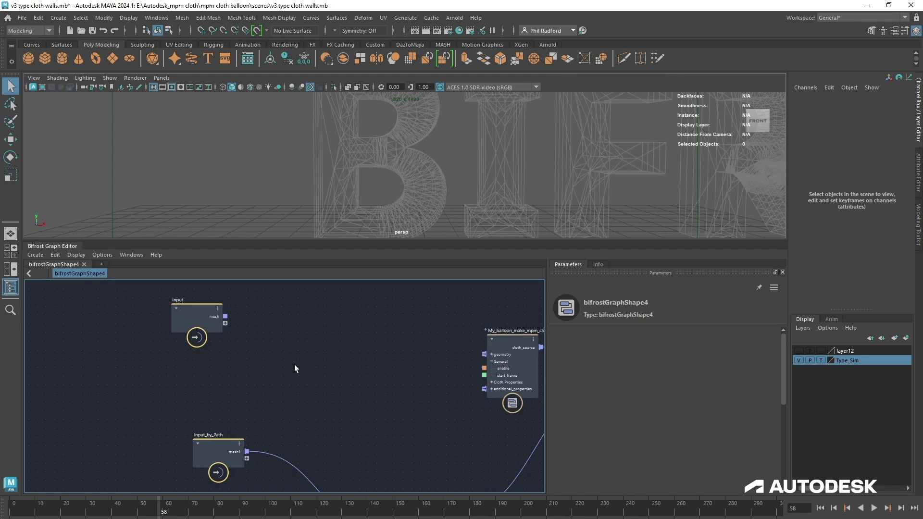
{"action": "key", "text": "Tab"}
{"action": "type", "text": "sct"}
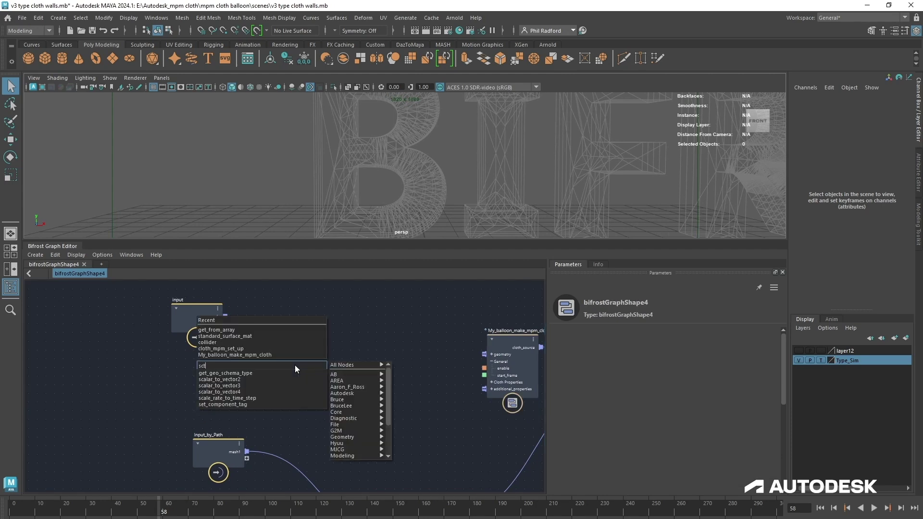
{"action": "key", "text": "BackSpace"}
{"action": "type", "text": "atter"}
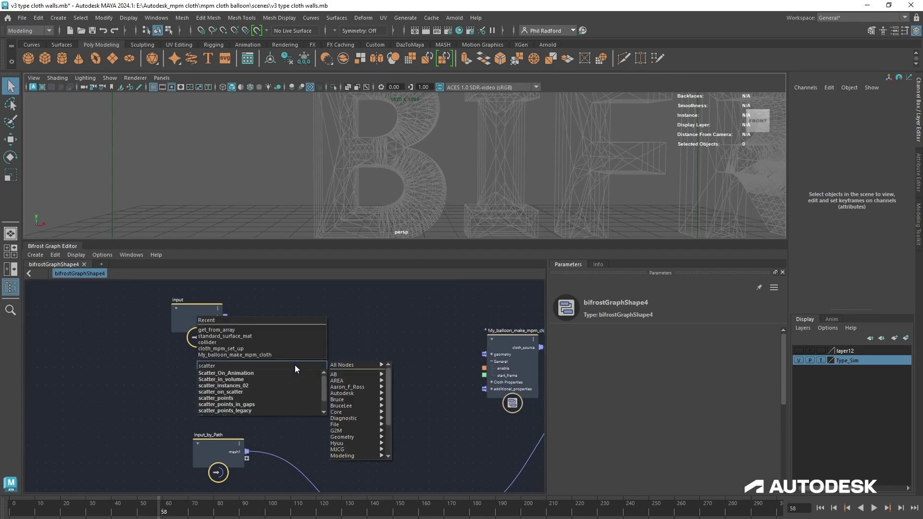
{"action": "left_click", "coordinate": [252, 379]}
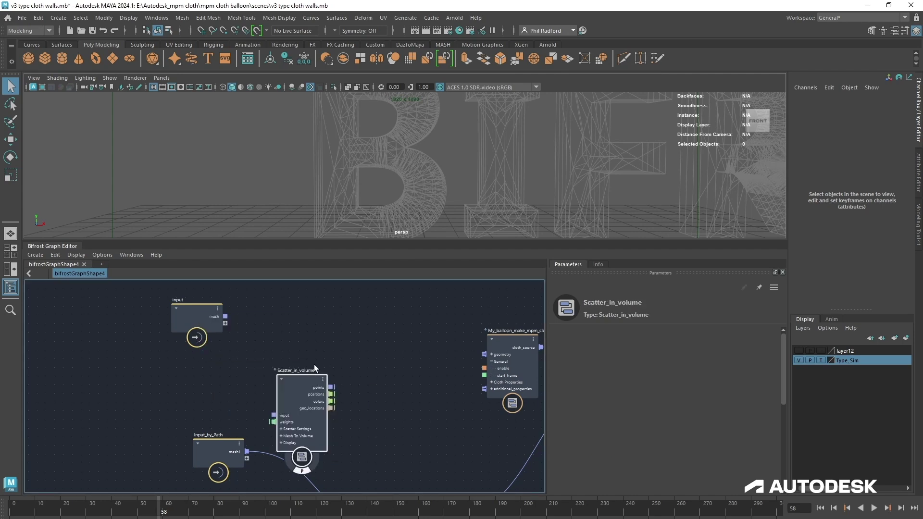
Step: Look through the Scatter Pack examples in the Bifrost Browser and close it
{"action": "left_click", "coordinate": [162, 18]}
{"action": "left_click", "coordinate": [193, 167]}
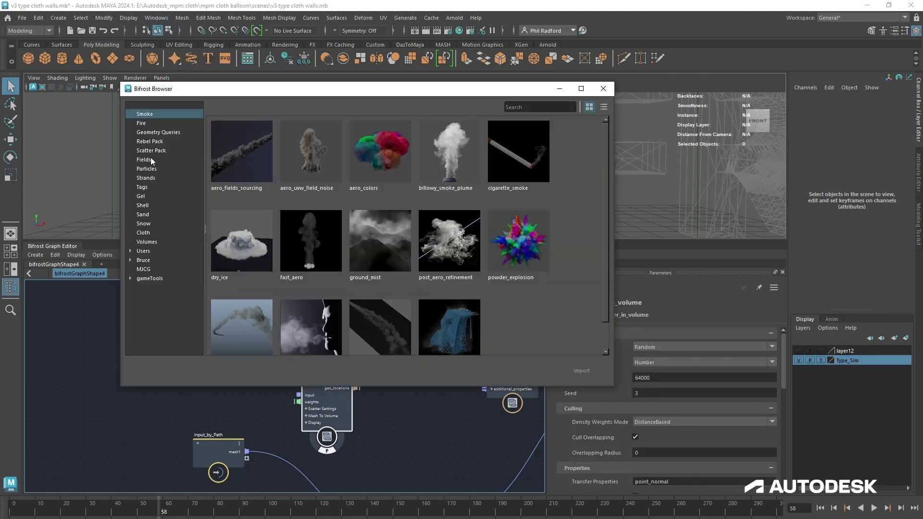
{"action": "left_click", "coordinate": [152, 151]}
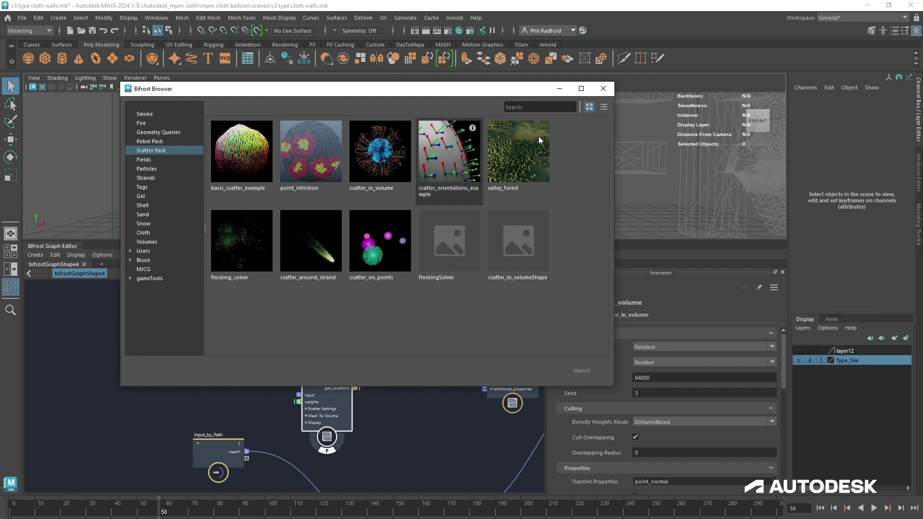
{"action": "left_click", "coordinate": [603, 88]}
Step: Bring the Type_B_SIM mesh into the Bifrost graph as an input node beside Scatter_in_volume
{"action": "left_click_drag", "start_coordinate": [321, 359], "coordinate": [297, 346]}
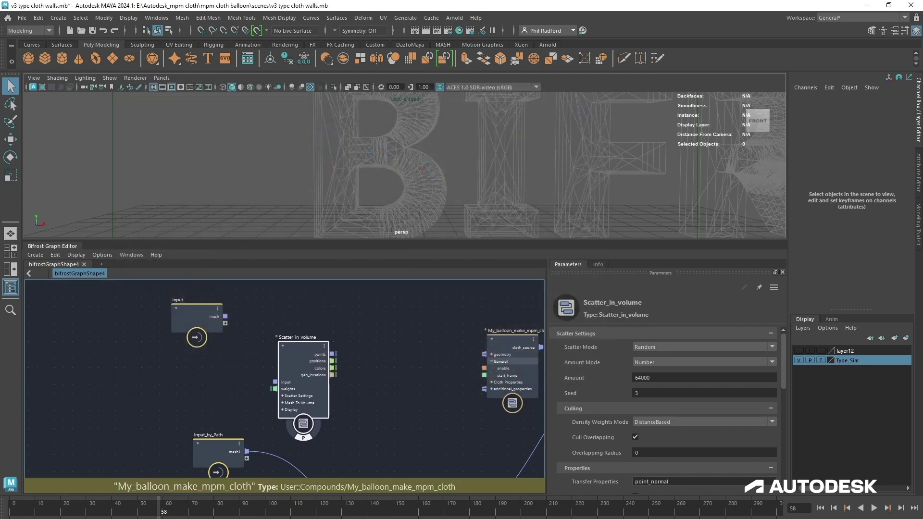
{"action": "middle_click_drag", "start_coordinate": [0, 357], "coordinate": [227, 357]}
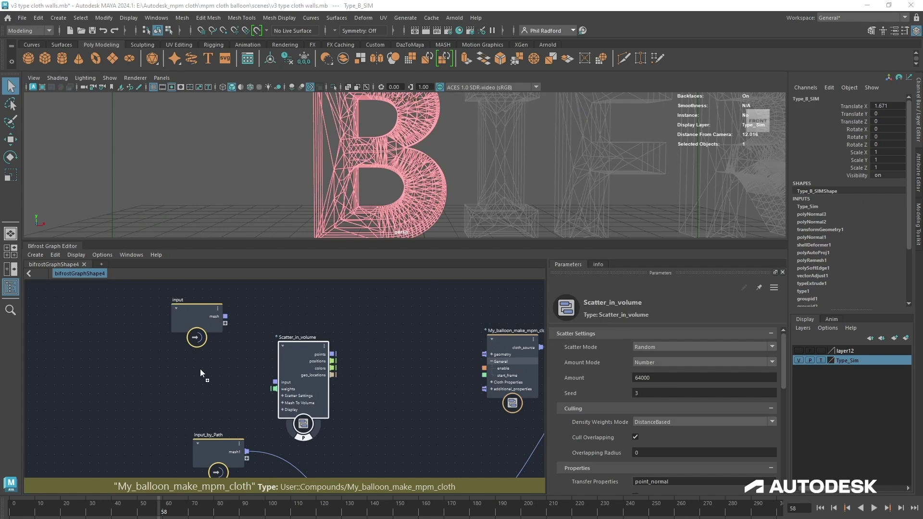
{"action": "middle_click_drag", "start_coordinate": [200, 369], "coordinate": [200, 370]}
{"action": "left_click_drag", "start_coordinate": [922, 140], "coordinate": [710, 141]}
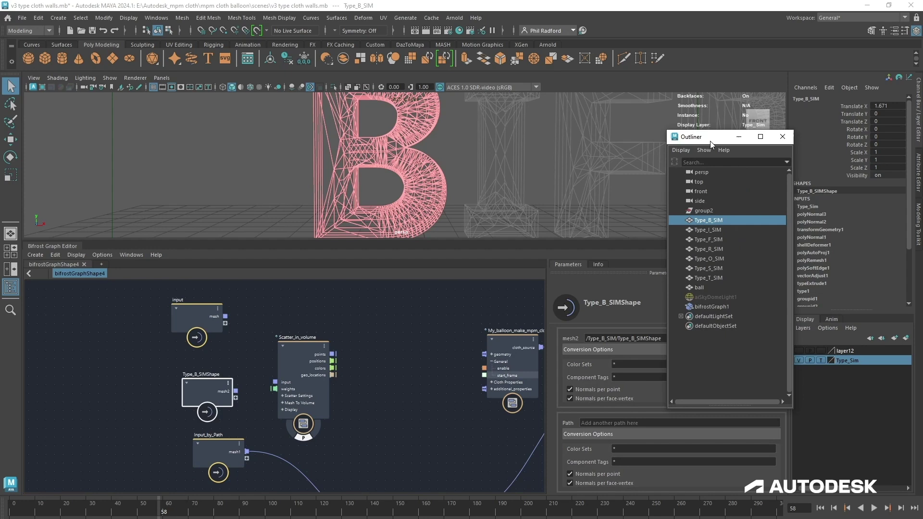
{"action": "left_click", "coordinate": [782, 137]}
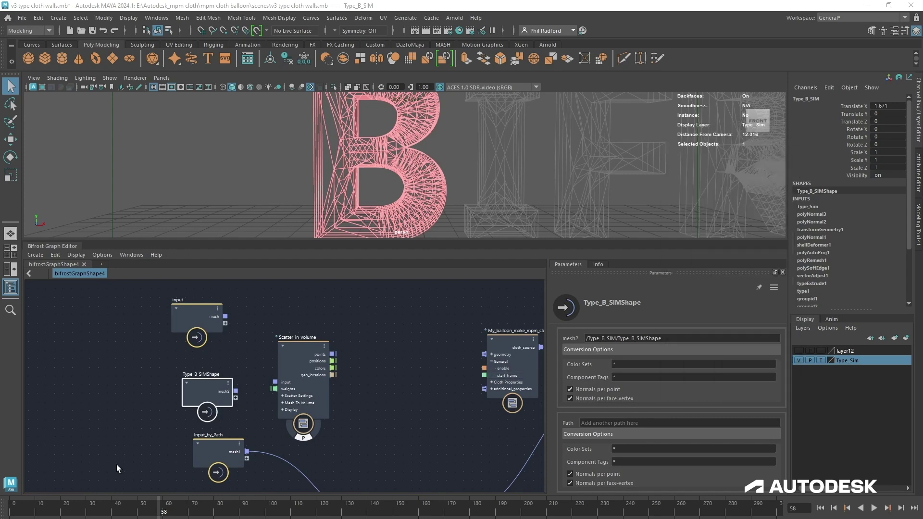
Step: Connect the mesh2 output of Type_B_SIMShape to the input port of Scatter_in_volume and adjust the scatter node's position
{"action": "left_click_drag", "start_coordinate": [200, 382], "coordinate": [275, 382]}
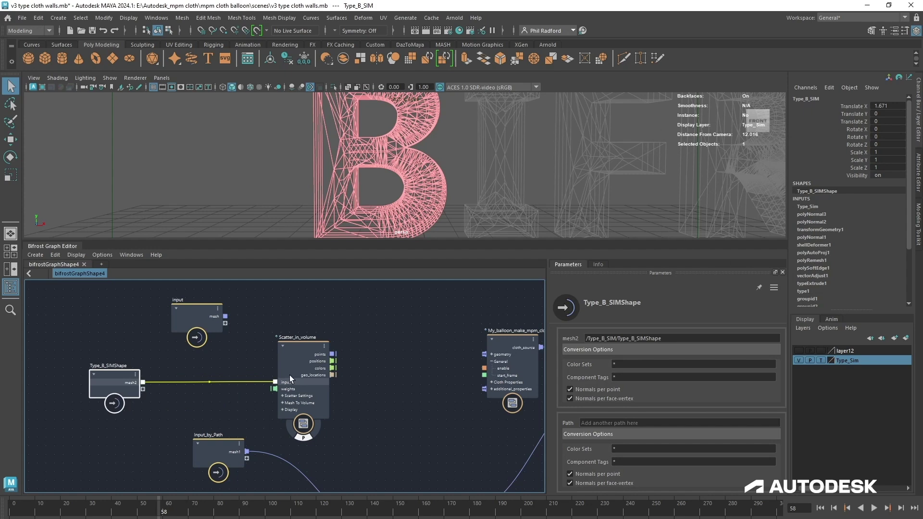
{"action": "left_click_drag", "start_coordinate": [301, 347], "coordinate": [300, 342]}
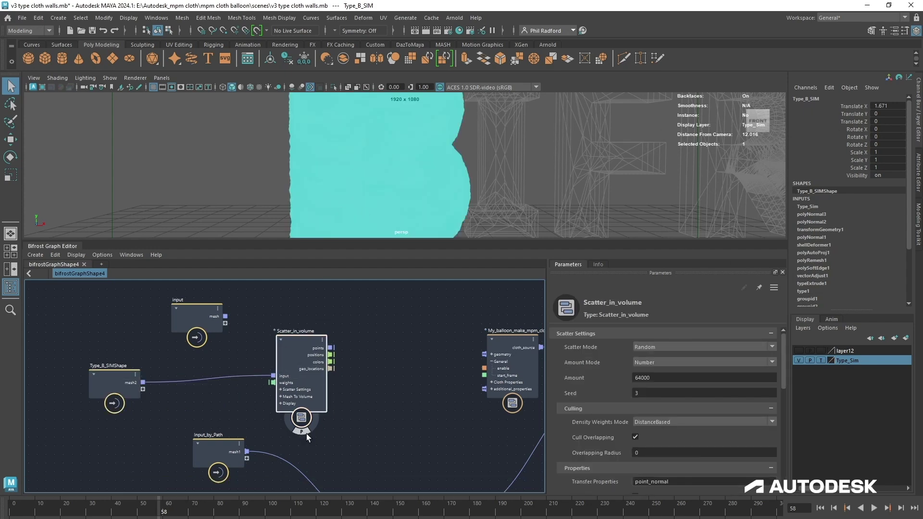
{"action": "left_click_drag", "start_coordinate": [300, 348], "coordinate": [296, 349]}
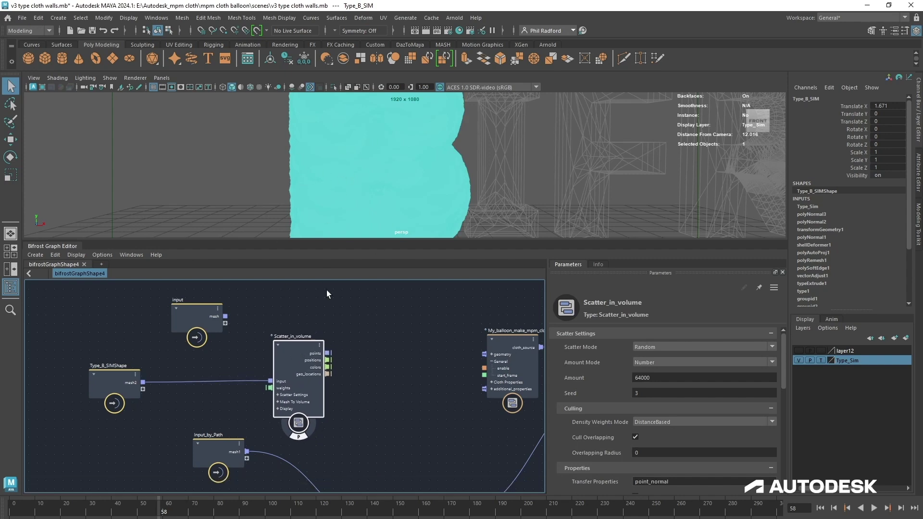
{"action": "left_click_drag", "start_coordinate": [298, 345], "coordinate": [298, 344]}
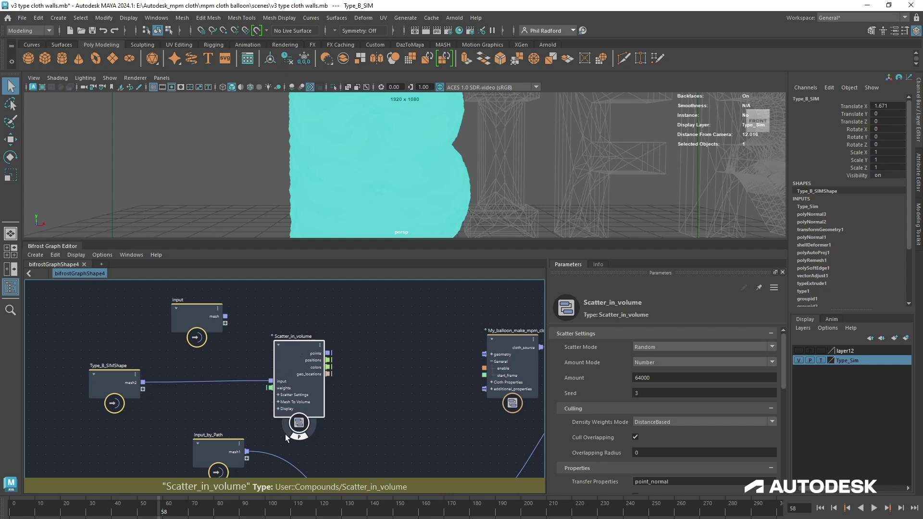
Step: Set Scatter_in_volume's scatter mode to BlueNoise and reduce its amount first to 40 and finally to 35
{"action": "left_click", "coordinate": [660, 347]}
{"action": "left_click", "coordinate": [659, 361]}
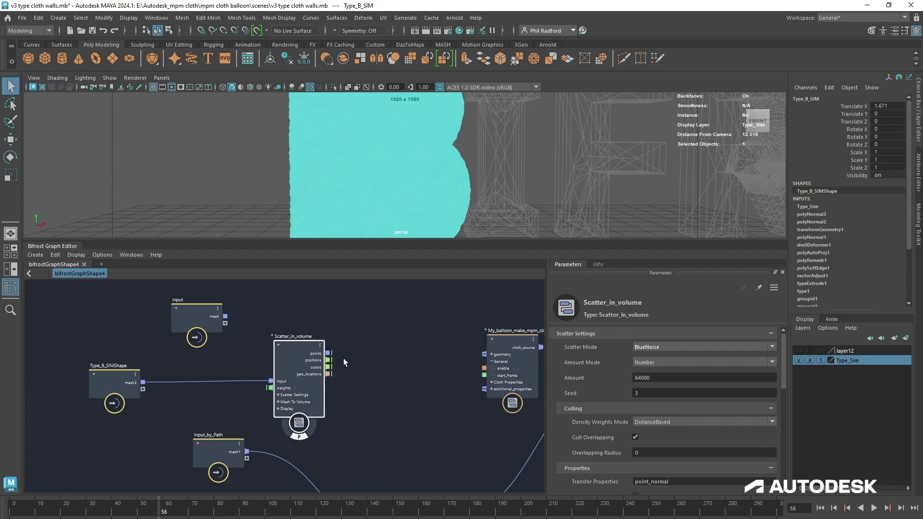
{"action": "double_click", "coordinate": [659, 378]}
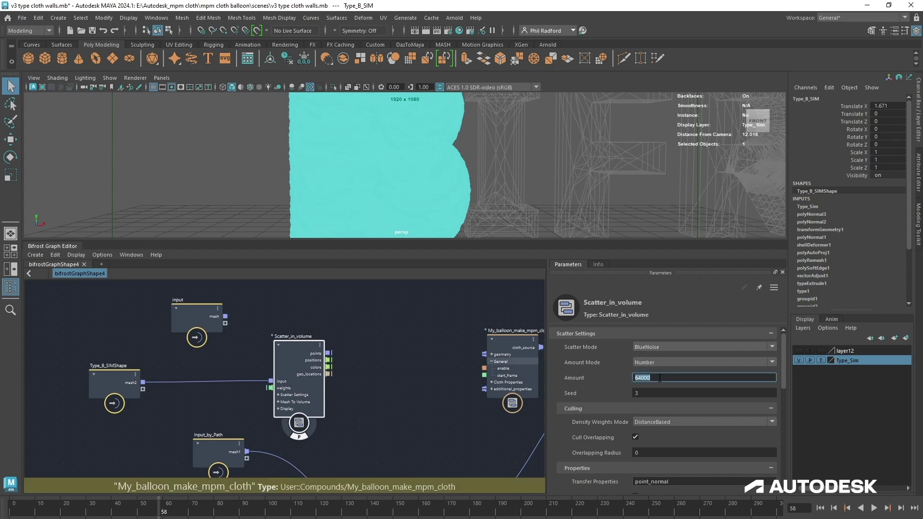
{"action": "type", "text": "40"}
{"action": "key", "text": "Return"}
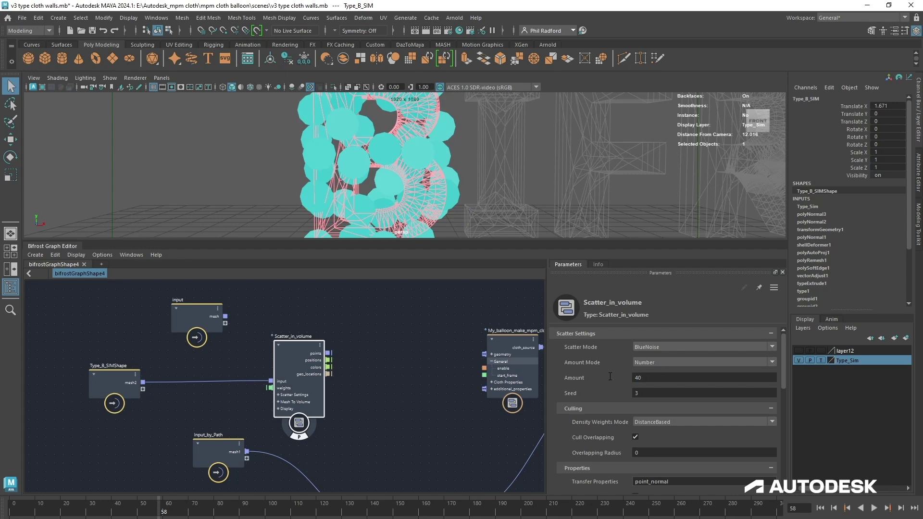
{"action": "key", "text": "Return"}
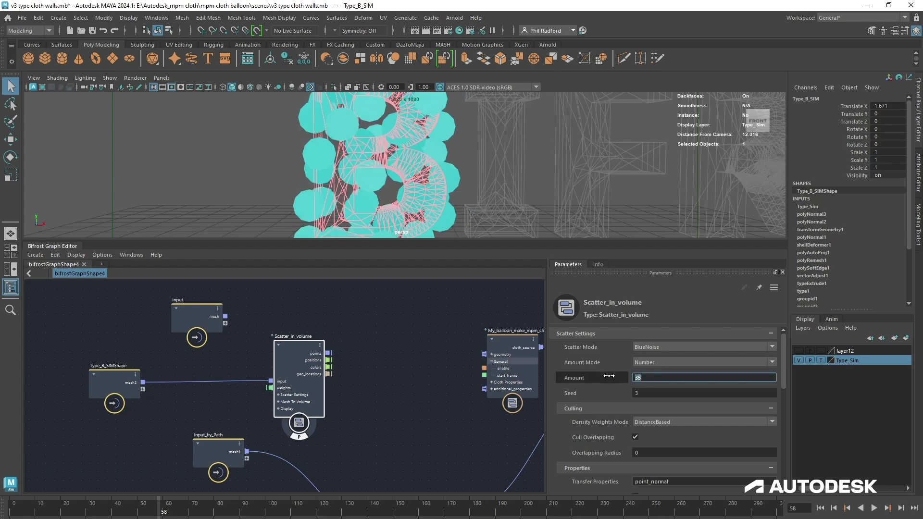
{"action": "left_click", "coordinate": [475, 161]}
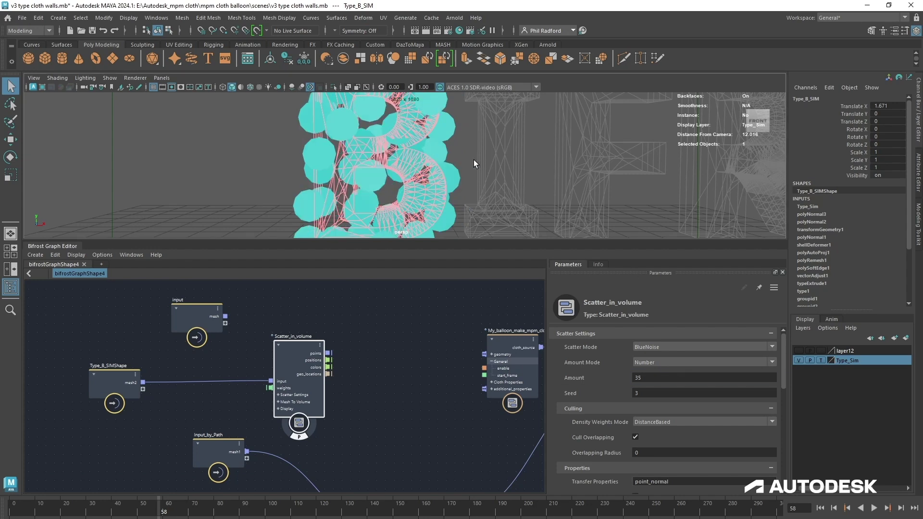
Step: Reduce the default point size of Scatter_in_volume to 0.0855 and check the scattered points on the letter B
{"action": "mouse_move", "coordinate": [411, 180]}
{"action": "left_mouse_down", "text": "alt"}
{"action": "mouse_move", "coordinate": [383, 177]}
{"action": "mouse_move", "coordinate": [405, 179]}
{"action": "left_mouse_up", "text": "alt"}
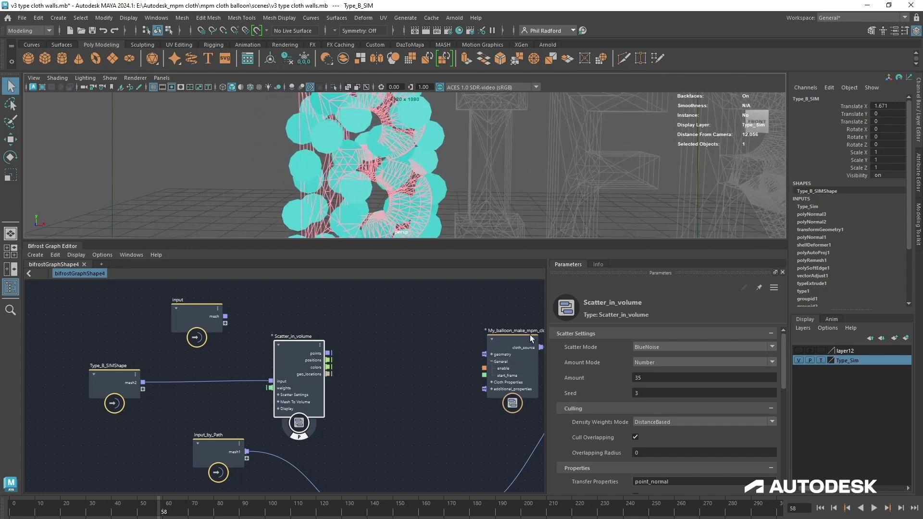
{"action": "scroll", "coordinate": [613, 422], "scroll_direction": "down", "scroll_amount": 10}
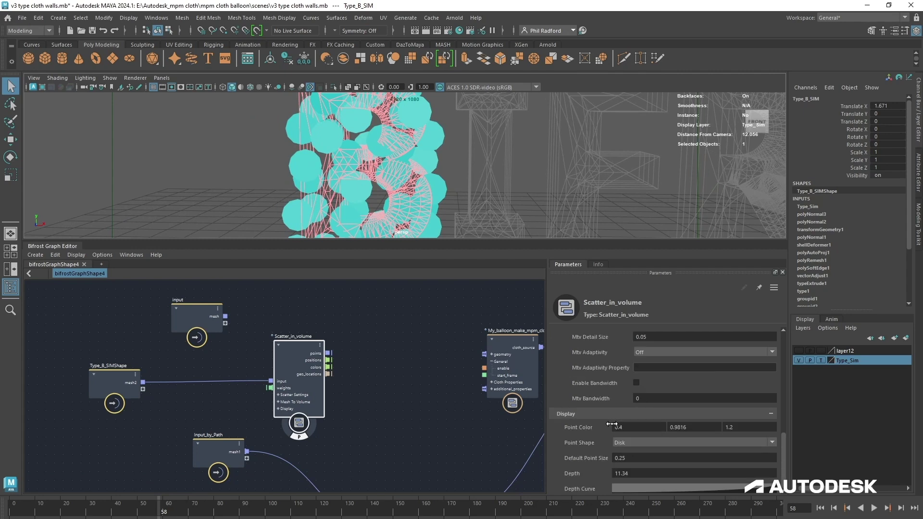
{"action": "scroll", "coordinate": [600, 411], "scroll_direction": "down", "scroll_amount": 2}
{"action": "scroll", "coordinate": [600, 408], "scroll_direction": "down", "scroll_amount": 1}
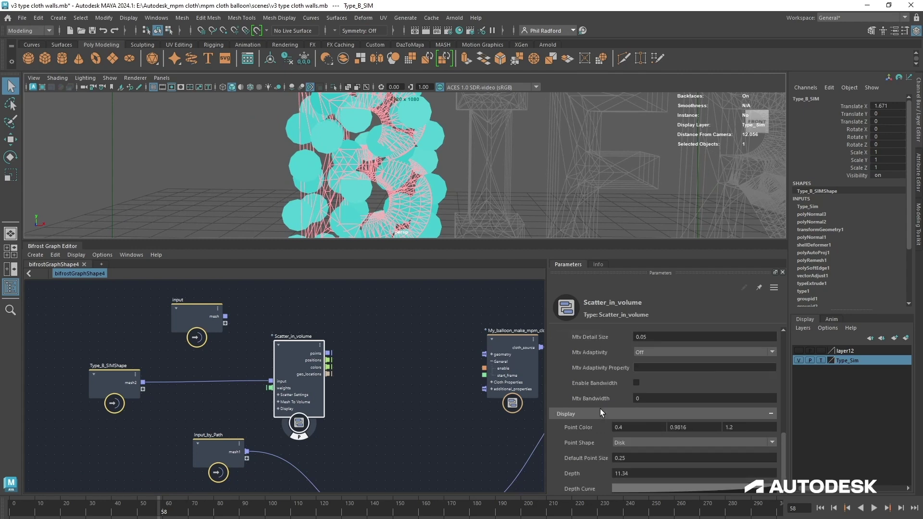
{"action": "left_click_drag", "start_coordinate": [653, 458], "coordinate": [550, 467]}
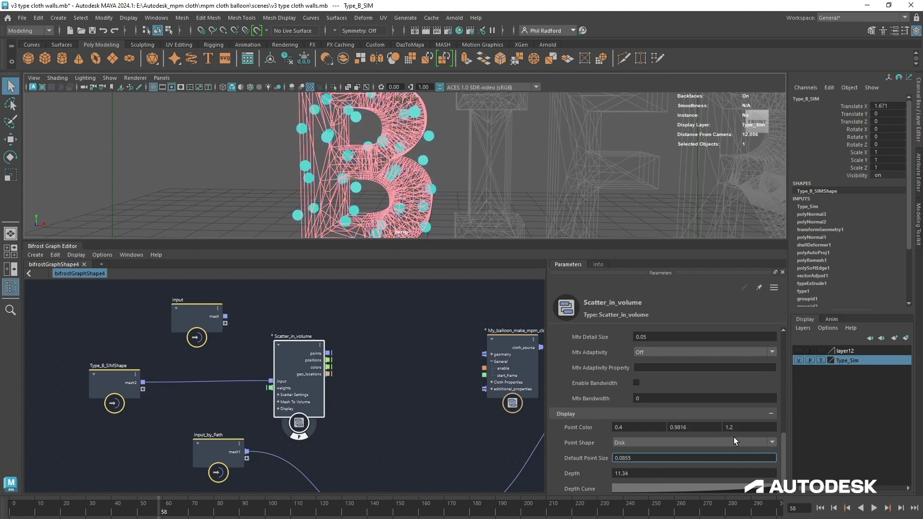
{"action": "left_click_drag", "start_coordinate": [476, 182], "coordinate": [482, 185], "text": "alt"}
{"action": "middle_click_drag", "start_coordinate": [479, 164], "coordinate": [488, 194], "text": "alt"}
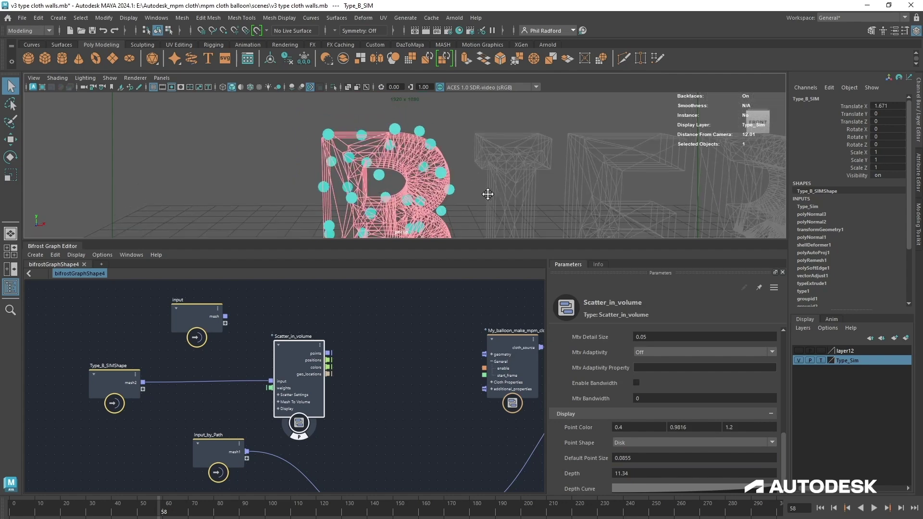
{"action": "left_click_drag", "start_coordinate": [459, 182], "coordinate": [486, 156], "text": "alt"}
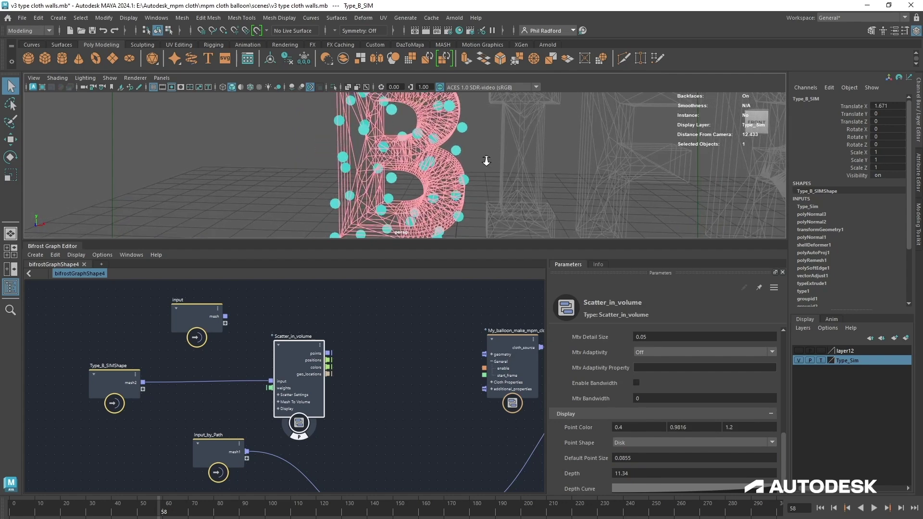
{"action": "scroll", "coordinate": [583, 440], "scroll_direction": "up", "scroll_amount": 2}
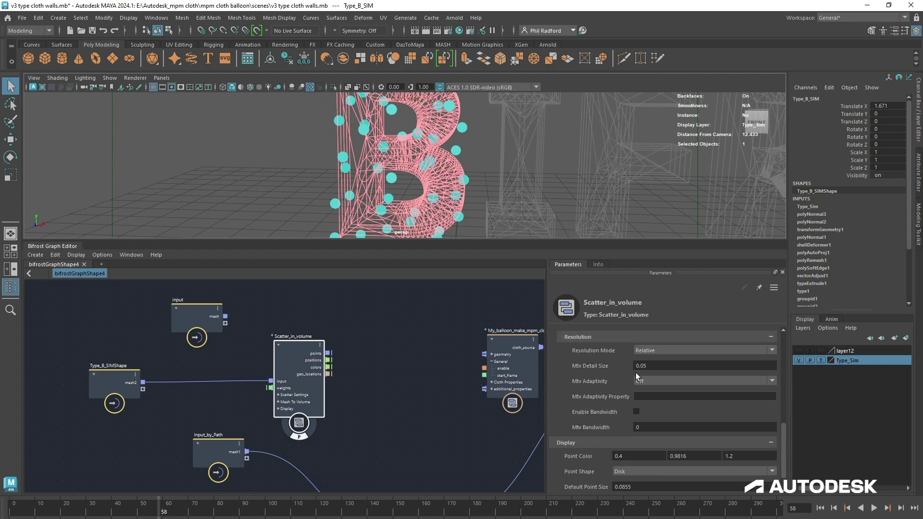
Step: Set the Mtv Offset of Scatter_in_volume to -0.331 to pull the scattered points inside the letter B
{"action": "scroll", "coordinate": [615, 378], "scroll_direction": "up", "scroll_amount": 4}
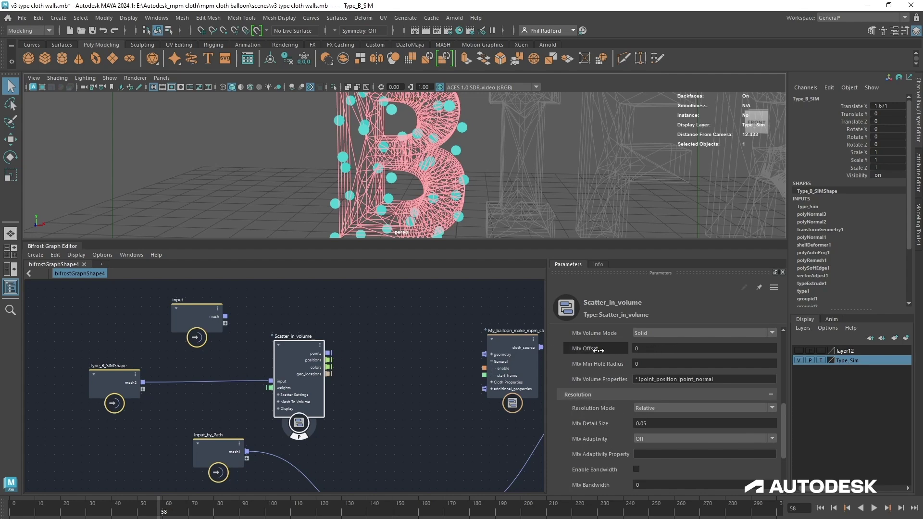
{"action": "left_click_drag", "start_coordinate": [605, 348], "coordinate": [389, 389]}
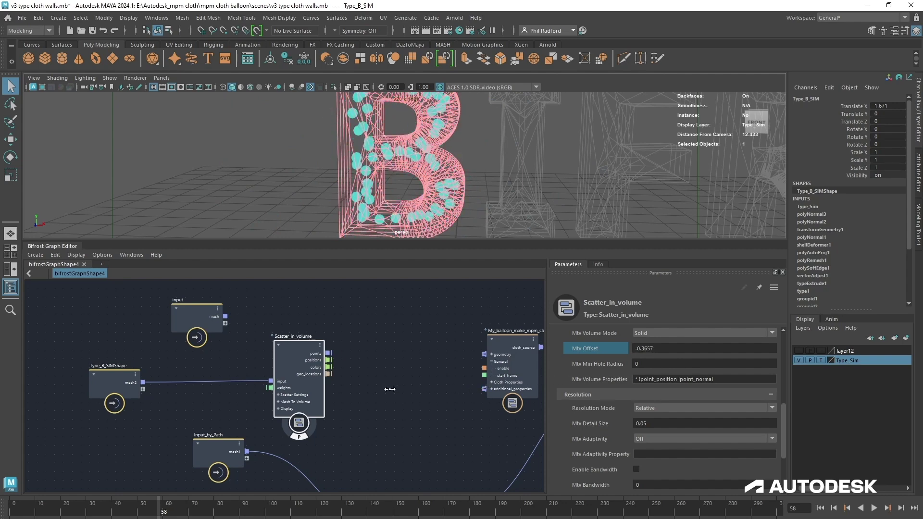
{"action": "left_click_drag", "start_coordinate": [488, 166], "coordinate": [499, 162], "text": "alt"}
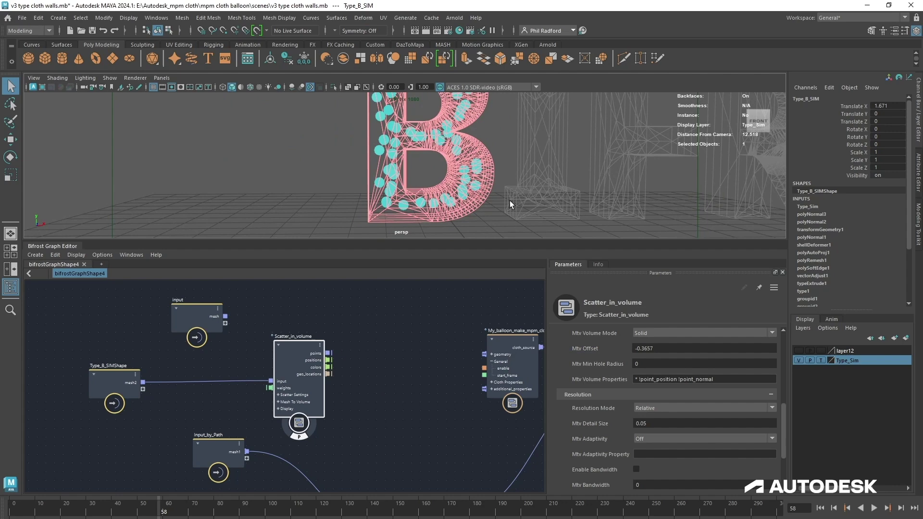
{"action": "left_click_drag", "start_coordinate": [657, 351], "coordinate": [669, 350]}
{"action": "left_click_drag", "start_coordinate": [481, 202], "coordinate": [422, 186], "text": "alt"}
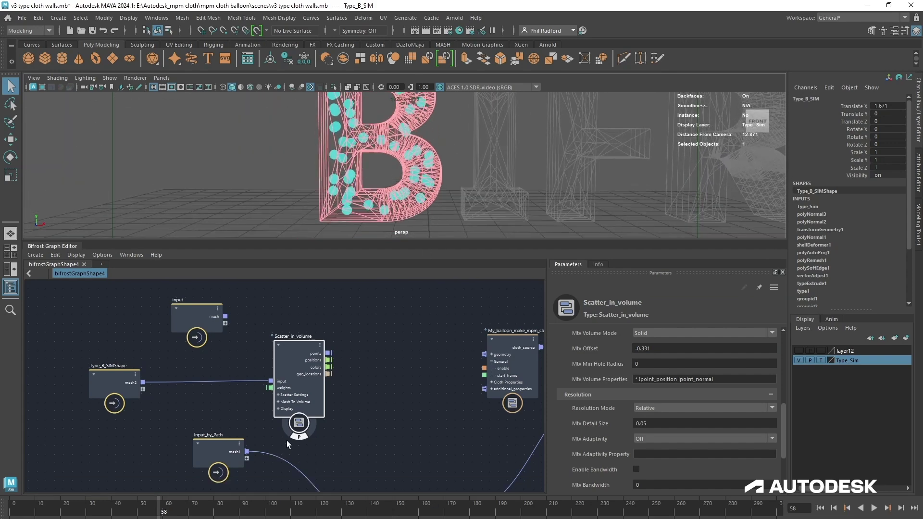
Step: Rearrange the input, Type_B_SIMShape and Scatter_in_volume nodes to free space after the scatter node
{"action": "left_click_drag", "start_coordinate": [195, 319], "coordinate": [149, 269]}
{"action": "left_click_drag", "start_coordinate": [123, 372], "coordinate": [94, 362]}
{"action": "left_click_drag", "start_coordinate": [292, 357], "coordinate": [220, 327]}
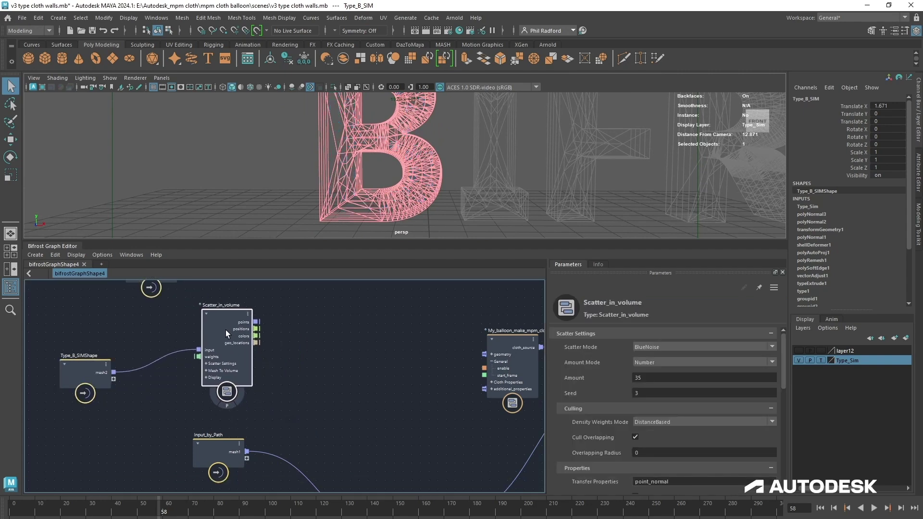
Step: Add a create_instances node beside Scatter_in_volume and connect the scatter node's points output to its points input
{"action": "left_click", "coordinate": [330, 353]}
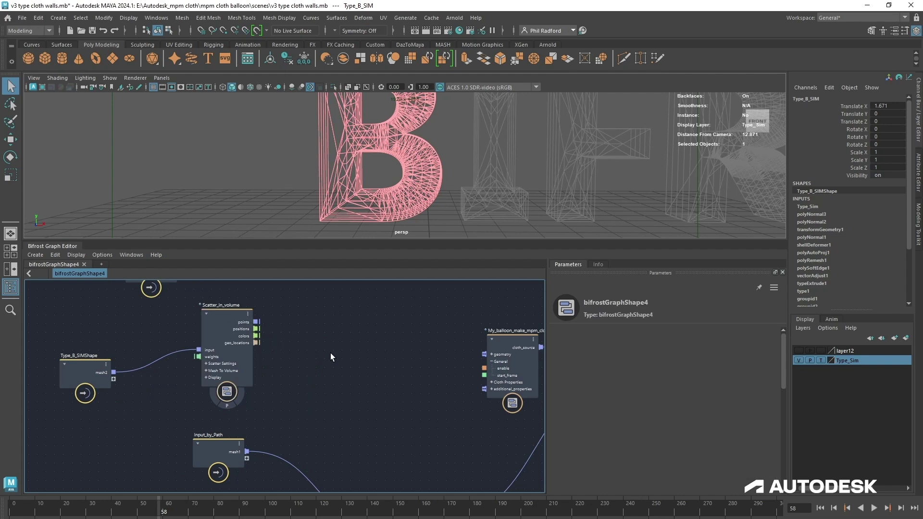
{"action": "key", "text": "Tab"}
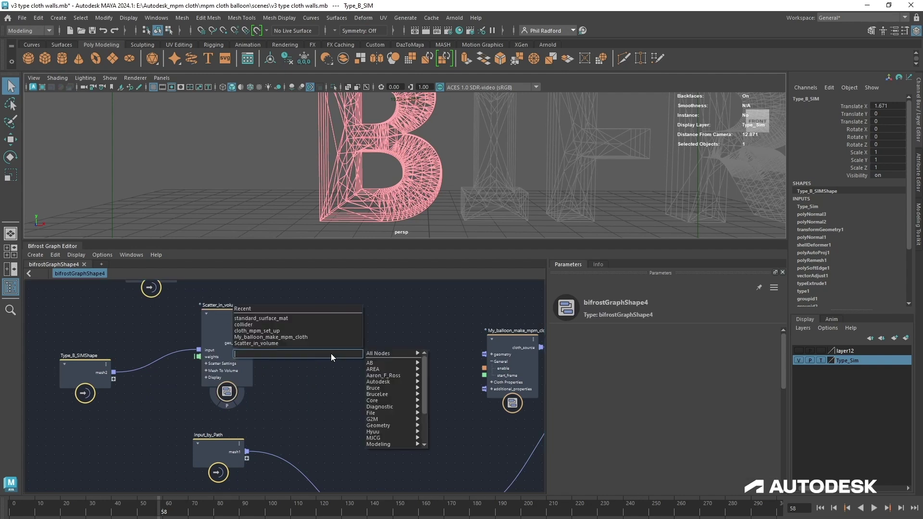
{"action": "type", "text": "instan"}
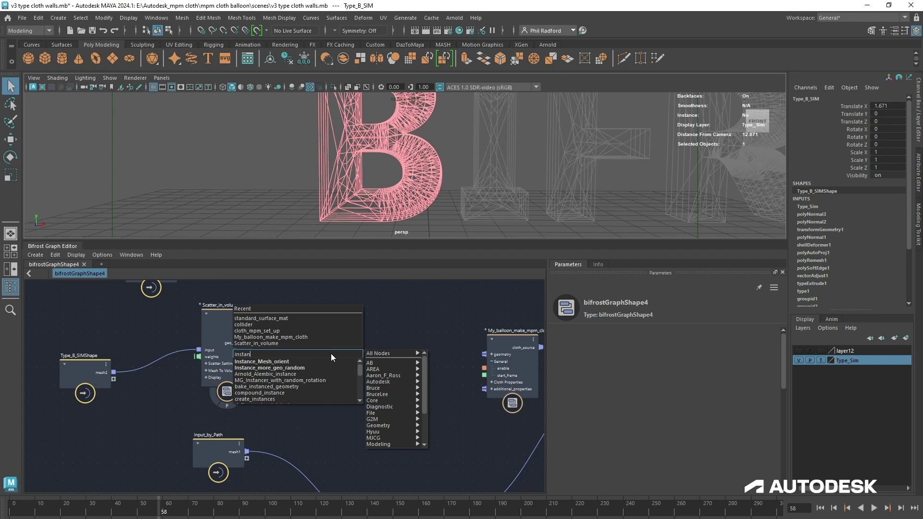
{"action": "scroll", "coordinate": [249, 399], "scroll_direction": "down", "scroll_amount": 1}
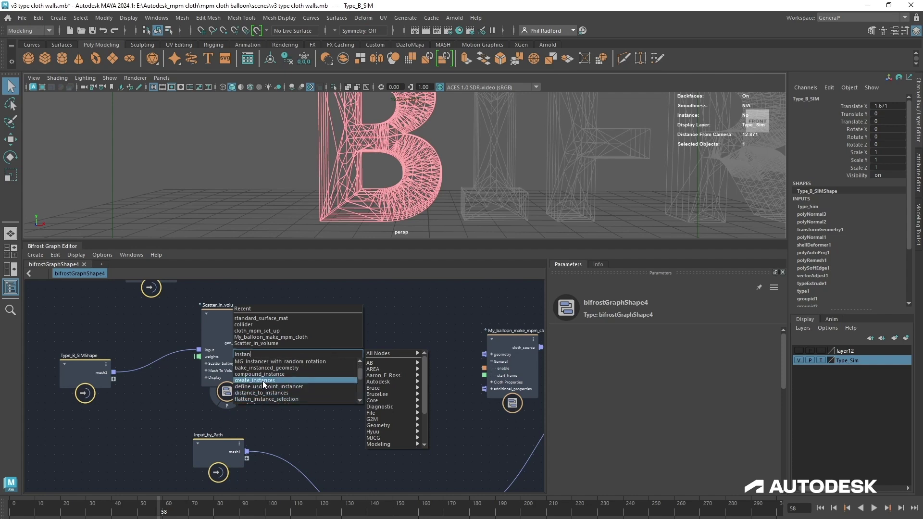
{"action": "left_click", "coordinate": [262, 380]}
{"action": "left_click", "coordinate": [333, 360]}
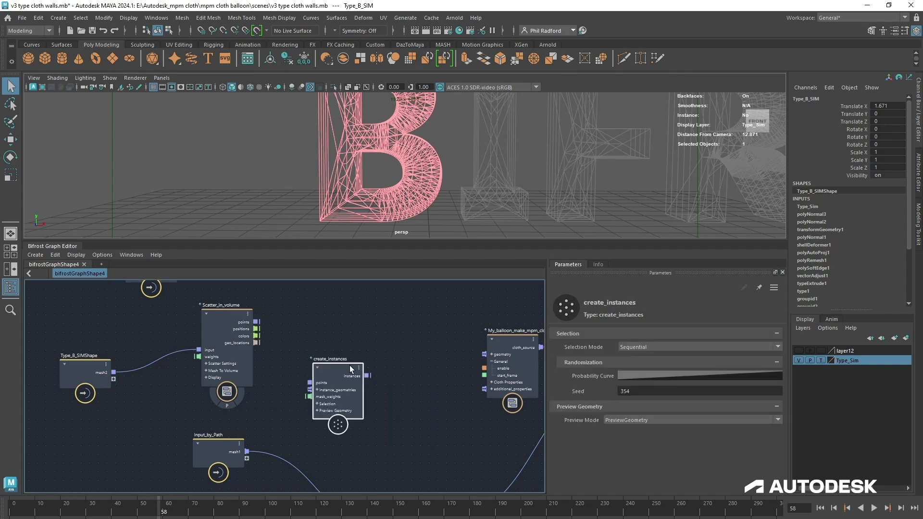
{"action": "left_click_drag", "start_coordinate": [359, 362], "coordinate": [358, 310]}
{"action": "left_click_drag", "start_coordinate": [257, 322], "coordinate": [314, 330]}
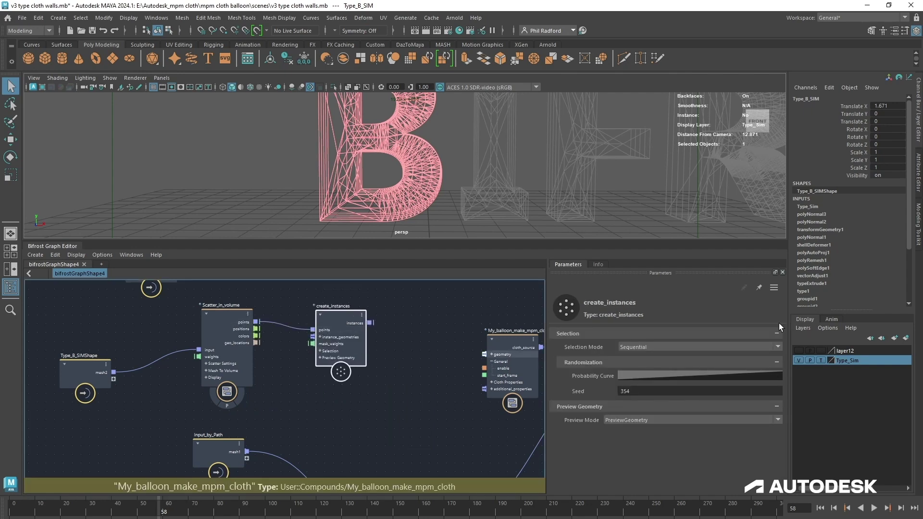
Step: Bring the ball mesh into the graph as an input node and connect its mesh3 output to instance_geometries of create_instances
{"action": "left_click_drag", "start_coordinate": [922, 153], "coordinate": [652, 145]}
{"action": "left_click", "coordinate": [655, 294]}
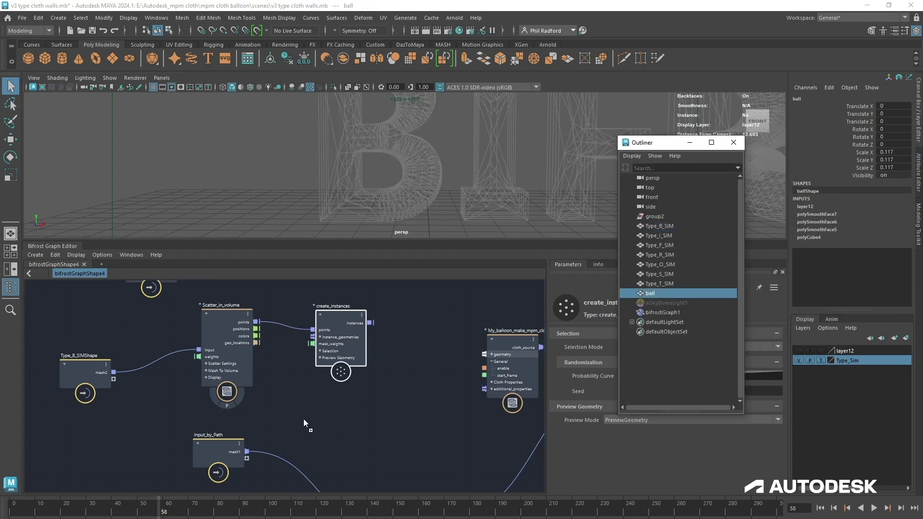
{"action": "middle_click_drag", "start_coordinate": [305, 428], "coordinate": [304, 425]}
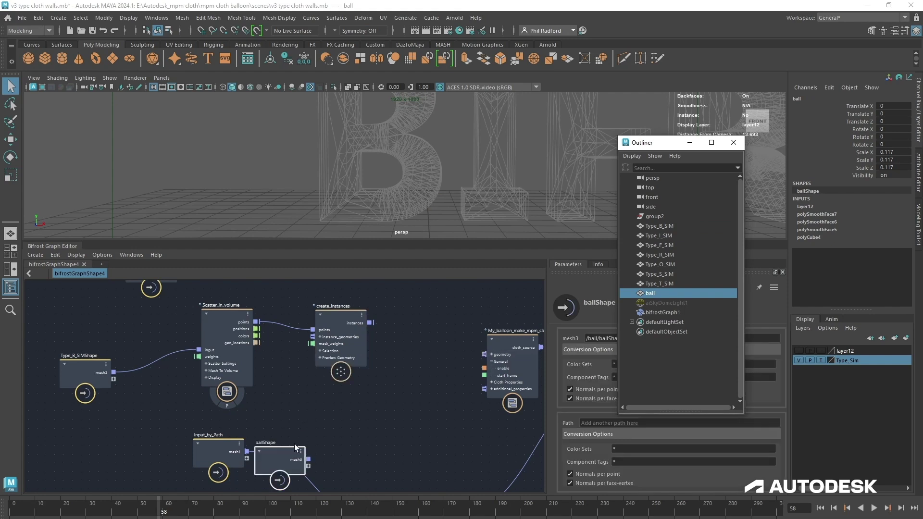
{"action": "left_click_drag", "start_coordinate": [284, 458], "coordinate": [283, 410]}
{"action": "left_click_drag", "start_coordinate": [324, 337], "coordinate": [332, 328]}
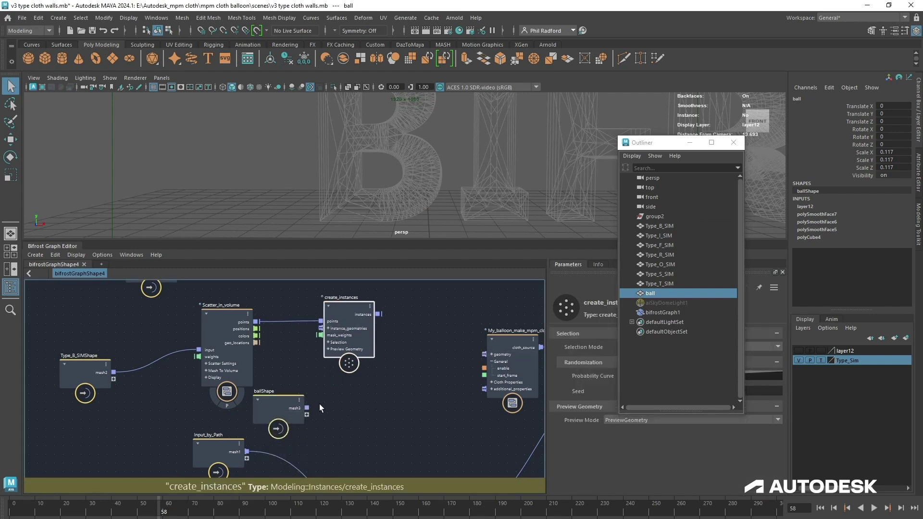
{"action": "left_click_drag", "start_coordinate": [307, 409], "coordinate": [320, 328]}
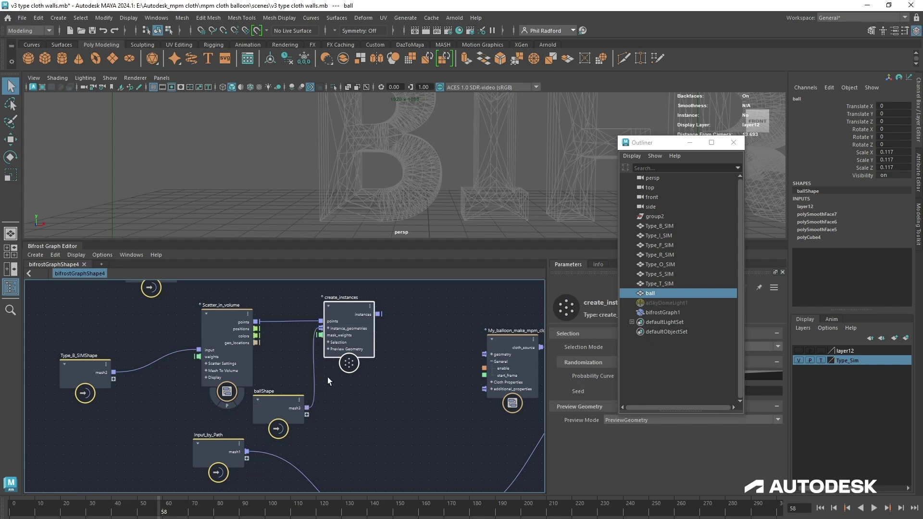
{"action": "left_click_drag", "start_coordinate": [290, 407], "coordinate": [288, 417]}
Step: Add an output node and connect the instances output of create_instances to it, placing it above the My_balloon_make_mpm_cloth node
{"action": "scroll", "coordinate": [366, 423], "scroll_direction": "down", "scroll_amount": 2}
{"action": "middle_click_drag", "start_coordinate": [401, 398], "coordinate": [372, 422], "text": "alt"}
{"action": "scroll", "coordinate": [367, 423], "scroll_direction": "up", "scroll_amount": 1}
{"action": "scroll", "coordinate": [378, 335], "scroll_direction": "up", "scroll_amount": 2}
{"action": "left_click", "coordinate": [379, 336]}
{"action": "key", "text": "Tab"}
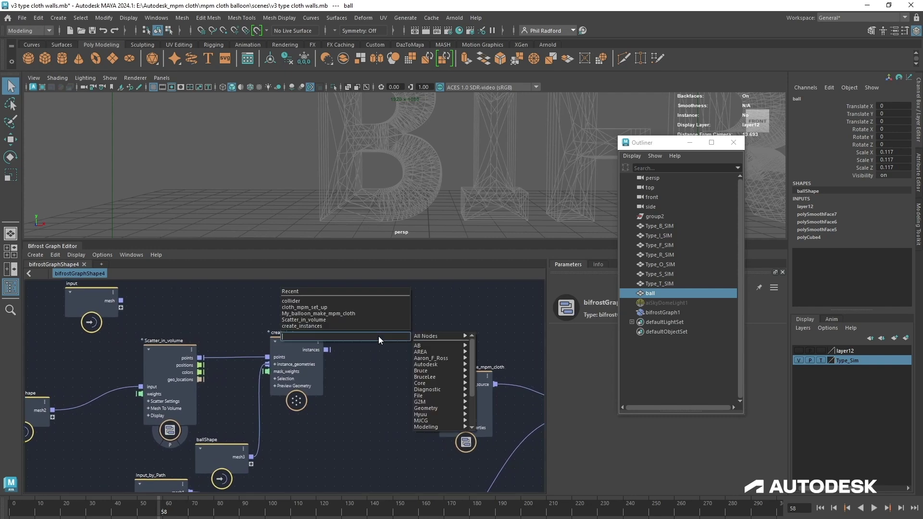
{"action": "type", "text": "out"}
{"action": "key", "text": "Down"}
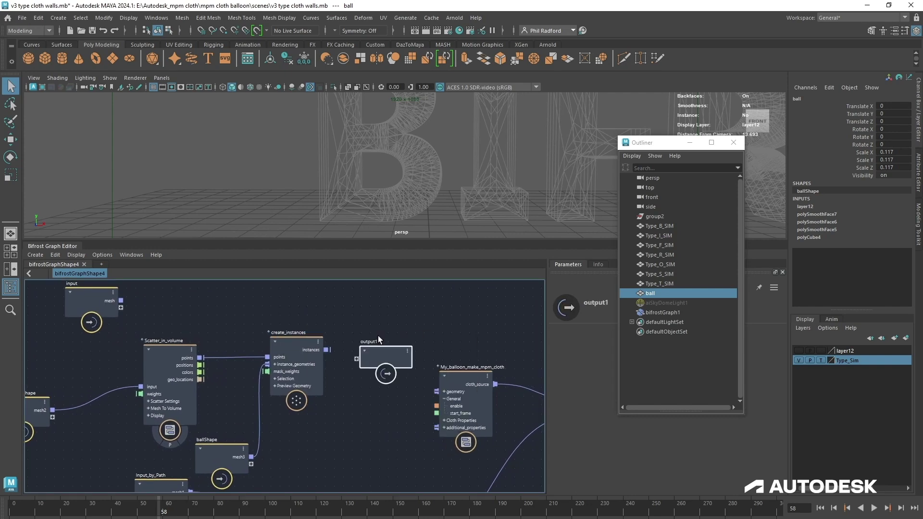
{"action": "left_click_drag", "start_coordinate": [327, 350], "coordinate": [387, 357]}
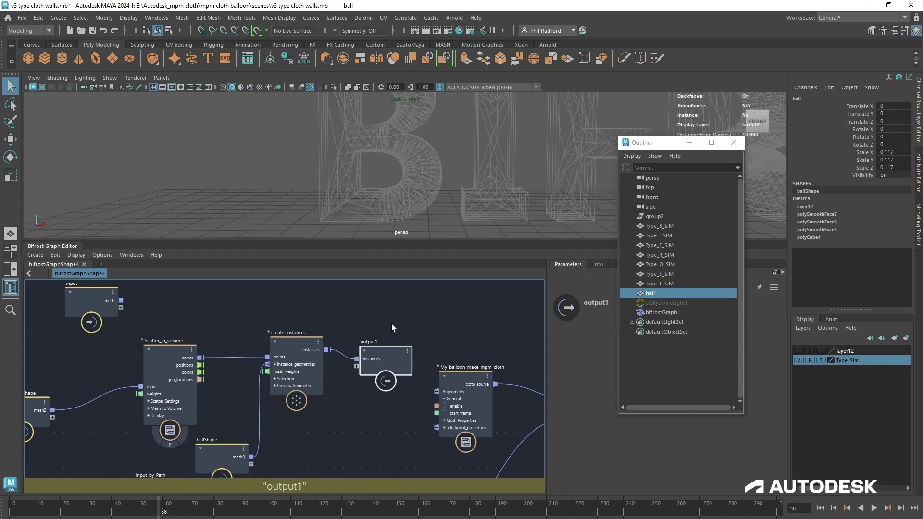
{"action": "left_click_drag", "start_coordinate": [387, 358], "coordinate": [391, 324]}
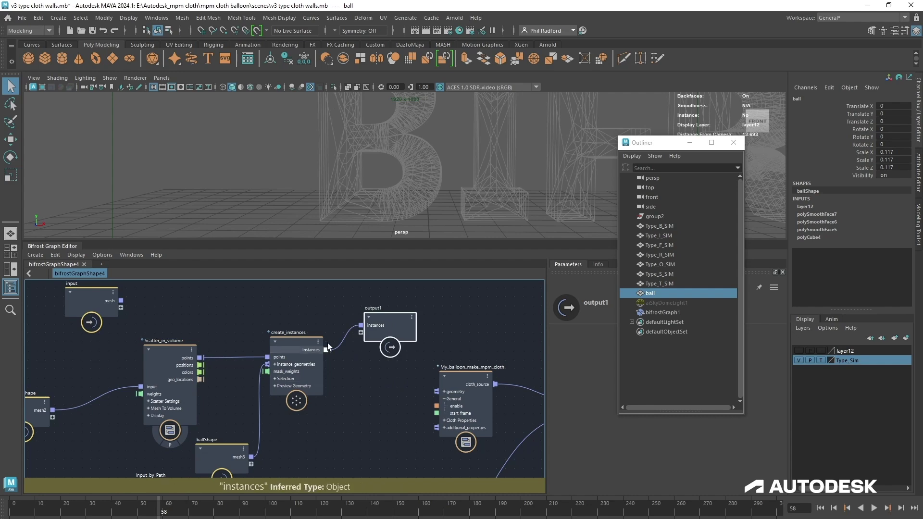
Step: Tidy the scatter, create_instances and ballShape nodes and move output1 farther from create_instances to make room between them
{"action": "left_click_drag", "start_coordinate": [292, 359], "coordinate": [299, 358]}
{"action": "left_click_drag", "start_coordinate": [225, 452], "coordinate": [229, 450]}
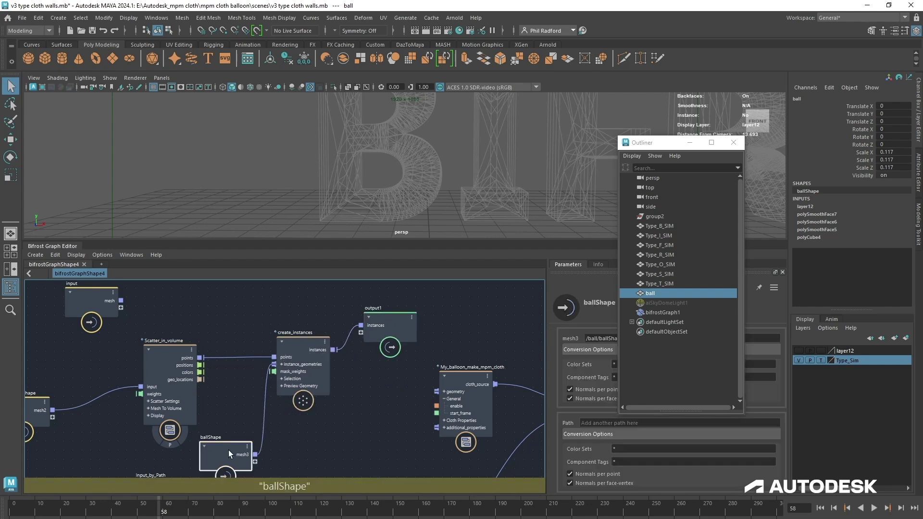
{"action": "left_click", "coordinate": [388, 415]}
{"action": "right_click_drag", "start_coordinate": [388, 415], "coordinate": [353, 412], "text": "alt"}
{"action": "middle_click_drag", "start_coordinate": [390, 427], "coordinate": [9, 413], "text": "alt"}
{"action": "middle_click_drag", "start_coordinate": [321, 392], "coordinate": [371, 403], "text": "alt"}
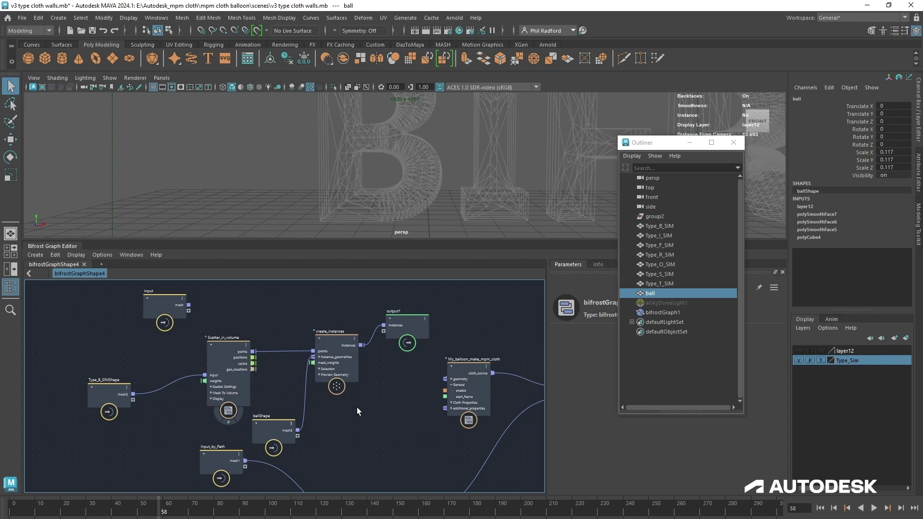
{"action": "right_click_drag", "start_coordinate": [477, 160], "coordinate": [403, 174], "text": "alt"}
{"action": "scroll", "coordinate": [402, 172], "scroll_direction": "up", "scroll_amount": 1}
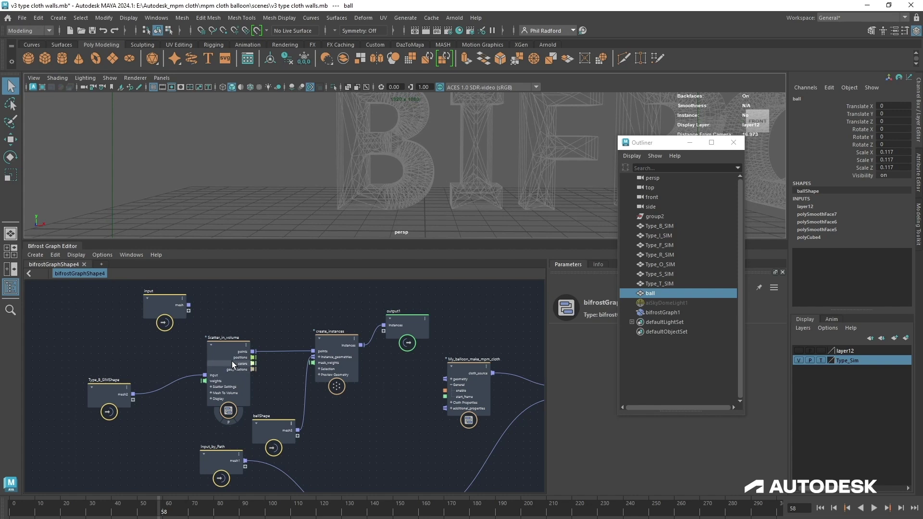
{"action": "left_click_drag", "start_coordinate": [231, 361], "coordinate": [221, 356]}
{"action": "left_click_drag", "start_coordinate": [349, 353], "coordinate": [335, 350]}
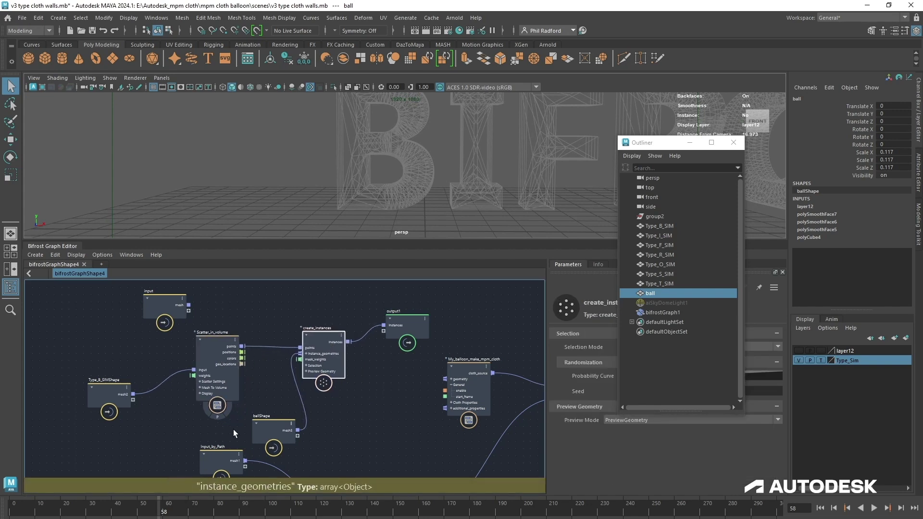
{"action": "left_click_drag", "start_coordinate": [266, 437], "coordinate": [253, 429]}
{"action": "scroll", "coordinate": [367, 408], "scroll_direction": "up", "scroll_amount": 2}
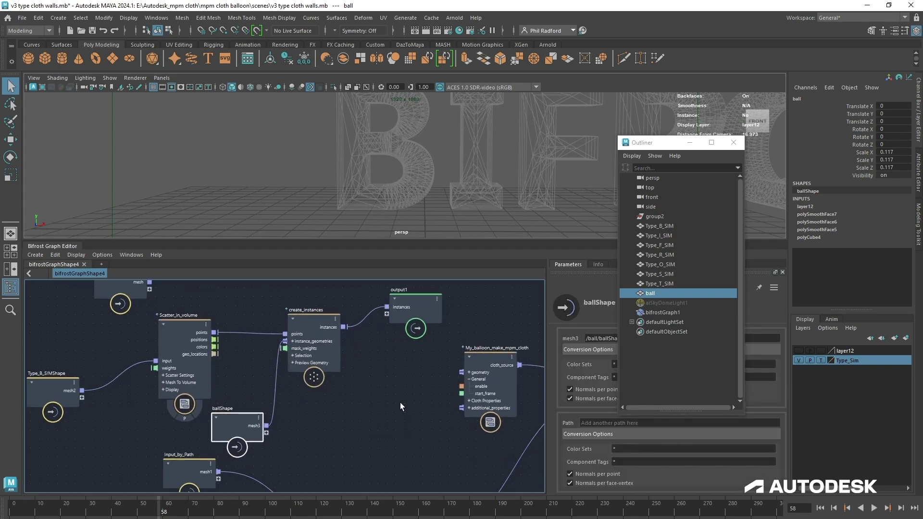
{"action": "left_click_drag", "start_coordinate": [429, 302], "coordinate": [487, 304]}
Step: Add a bake_instanced_geometry node and connect the instances output of create_instances to its instances input
{"action": "middle_click_drag", "start_coordinate": [406, 385], "coordinate": [370, 388], "text": "alt"}
{"action": "left_click", "coordinate": [369, 388]}
{"action": "key", "text": "Tab"}
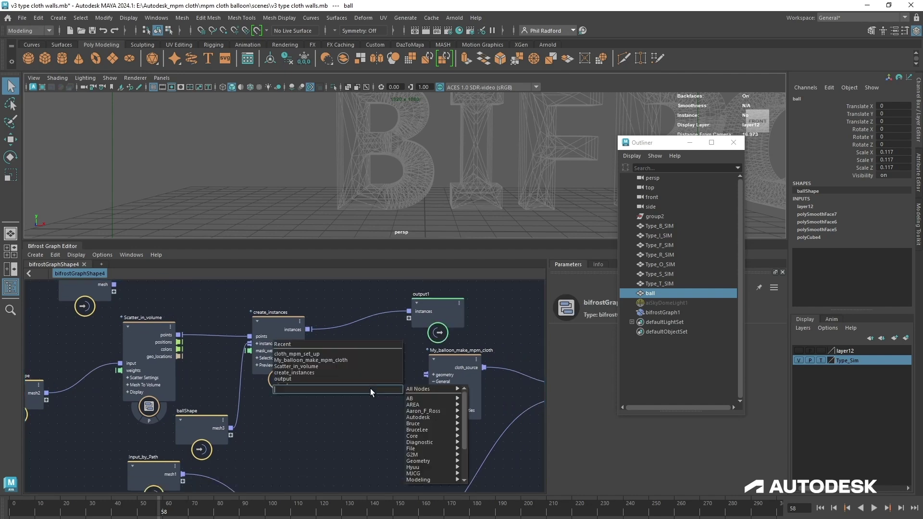
{"action": "type", "text": "bak"}
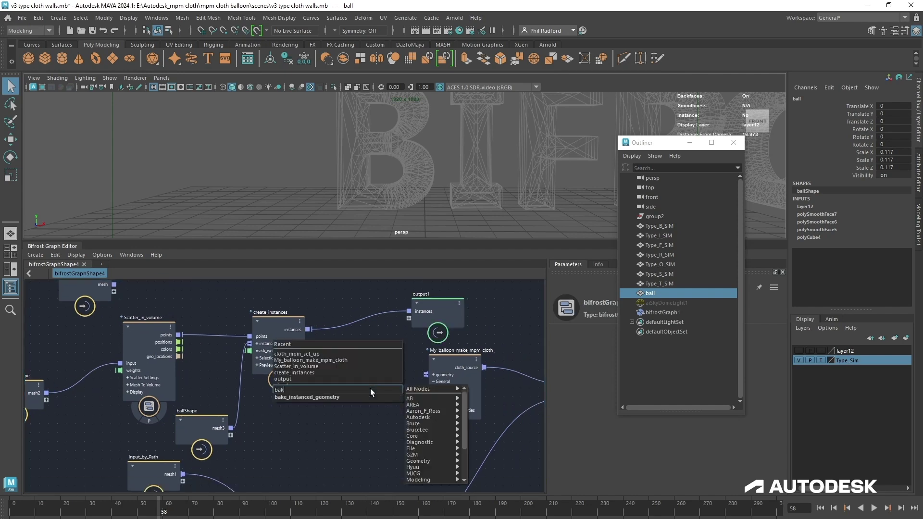
{"action": "type", "text": "e"}
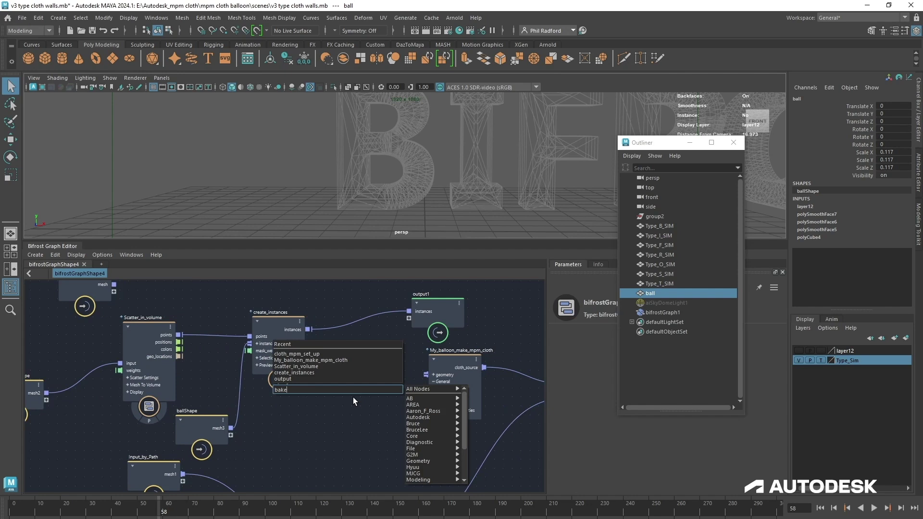
{"action": "key", "text": "Return"}
{"action": "left_click_drag", "start_coordinate": [309, 329], "coordinate": [352, 434]}
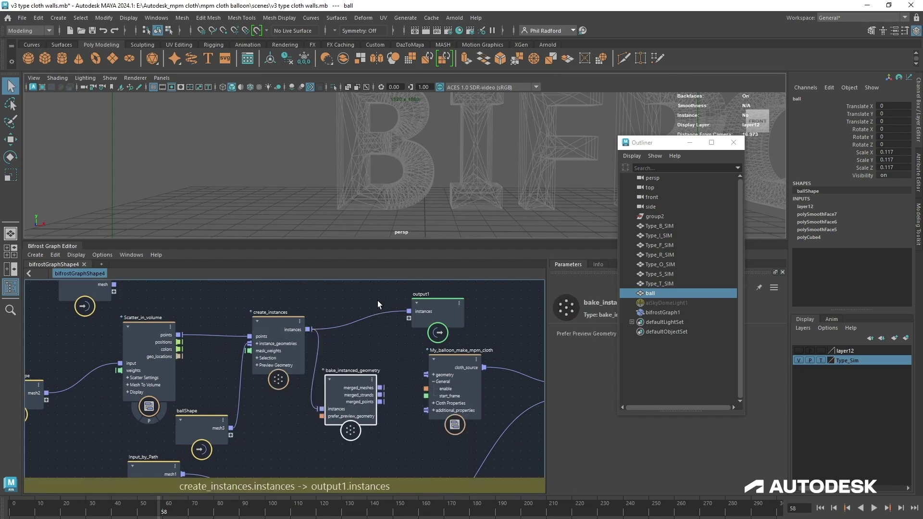
Step: Cut the link between create_instances and output1, and connect merged_meshes of bake_instanced_geometry to output1 instead
{"action": "left_click_drag", "start_coordinate": [378, 301], "coordinate": [383, 329], "text": "ctrl+alt+shift"}
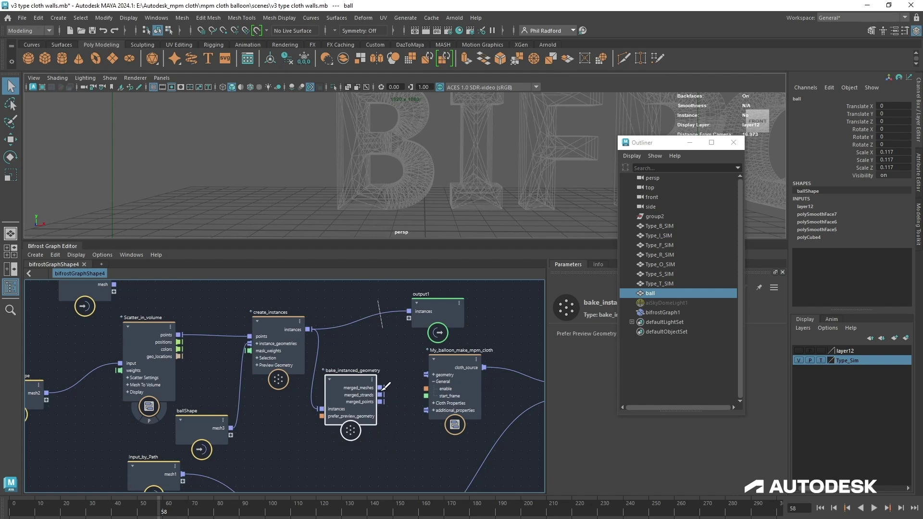
{"action": "left_click_drag", "start_coordinate": [383, 389], "coordinate": [420, 319], "text": "ctrl+alt"}
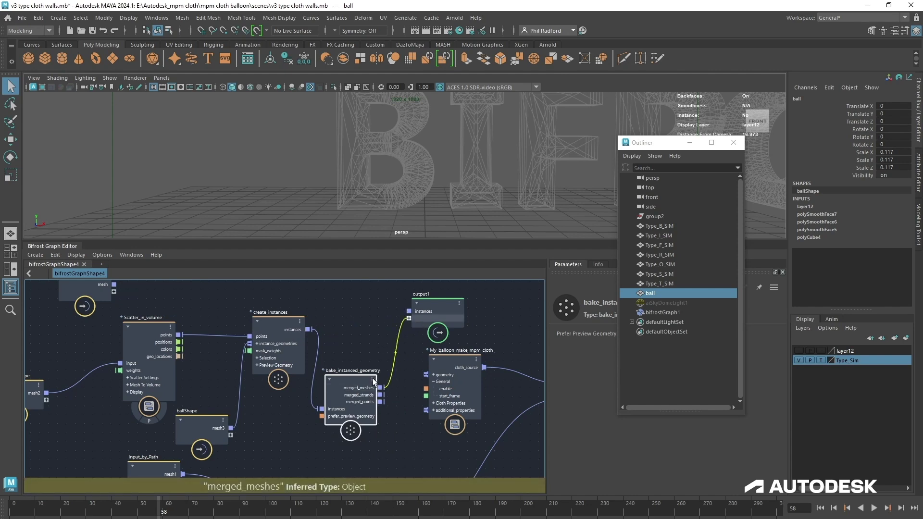
{"action": "left_click_drag", "start_coordinate": [345, 386], "coordinate": [352, 356]}
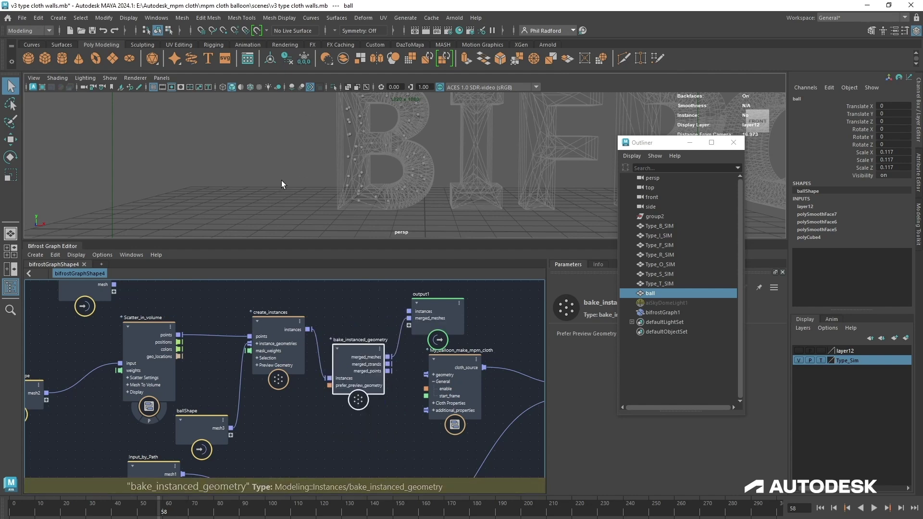
Step: Space out the create_instances, bake_instanced_geometry and output1 nodes for a cleaner layout
{"action": "left_click_drag", "start_coordinate": [272, 336], "coordinate": [258, 339]}
{"action": "left_click_drag", "start_coordinate": [362, 350], "coordinate": [351, 332]}
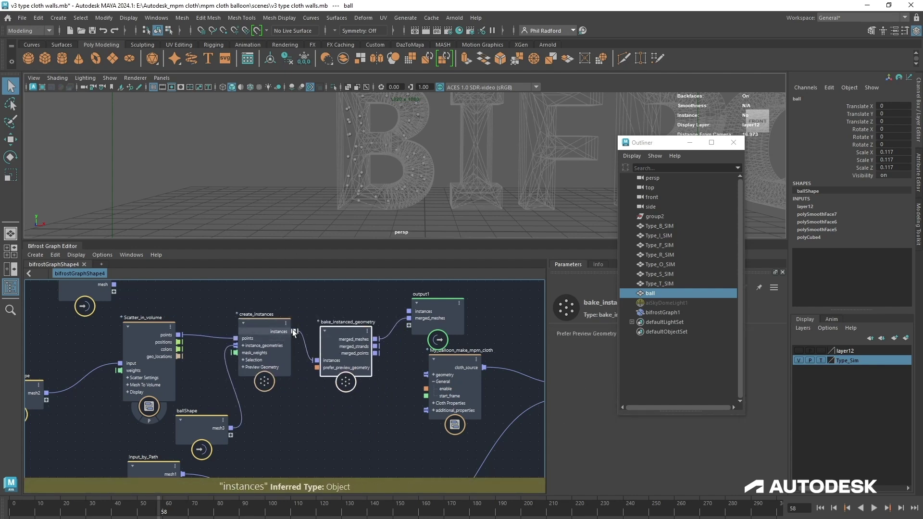
{"action": "left_click_drag", "start_coordinate": [459, 321], "coordinate": [467, 313]}
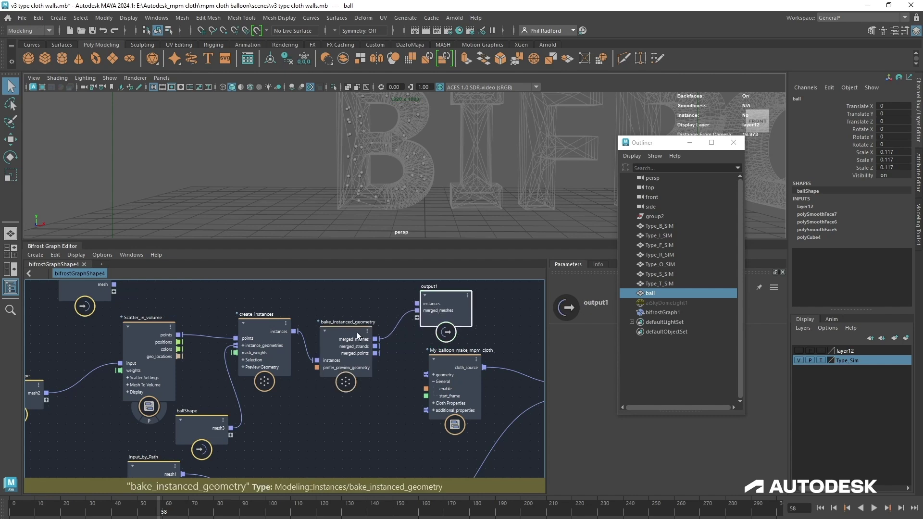
{"action": "left_click_drag", "start_coordinate": [356, 333], "coordinate": [356, 326]}
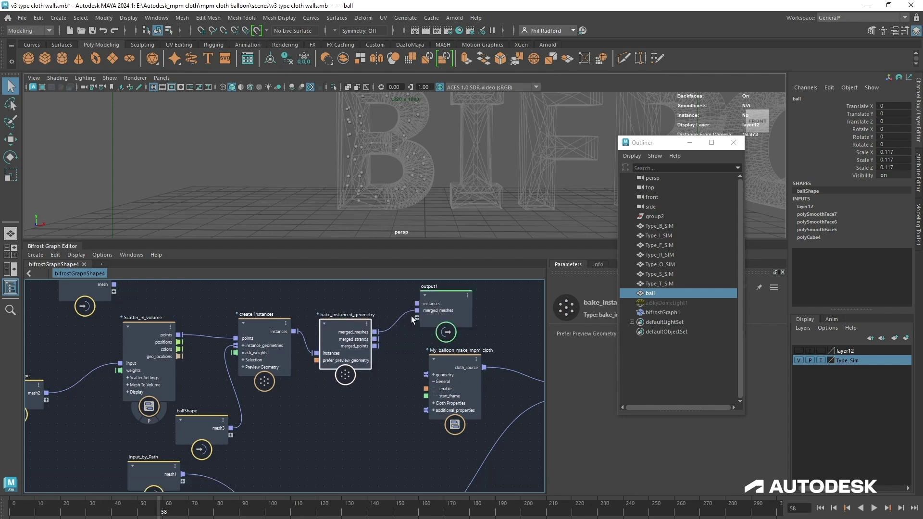
Step: Disconnect merged_meshes of bake_instanced_geometry from output1, delete the output1 node, and enlarge the graph editor area
{"action": "left_click_drag", "start_coordinate": [424, 309], "coordinate": [348, 272]}
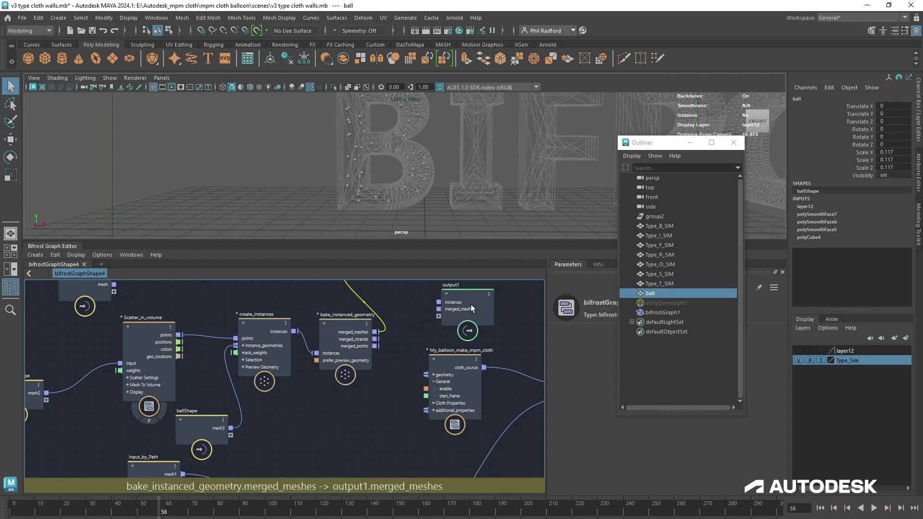
{"action": "left_click_drag", "start_coordinate": [471, 308], "coordinate": [460, 313]}
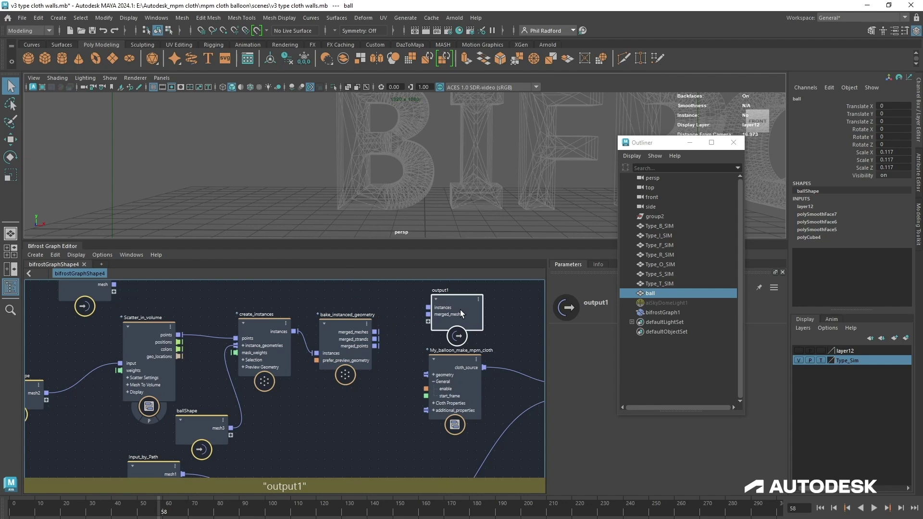
{"action": "key", "text": "Delete"}
{"action": "left_click_drag", "start_coordinate": [166, 240], "coordinate": [165, 200]}
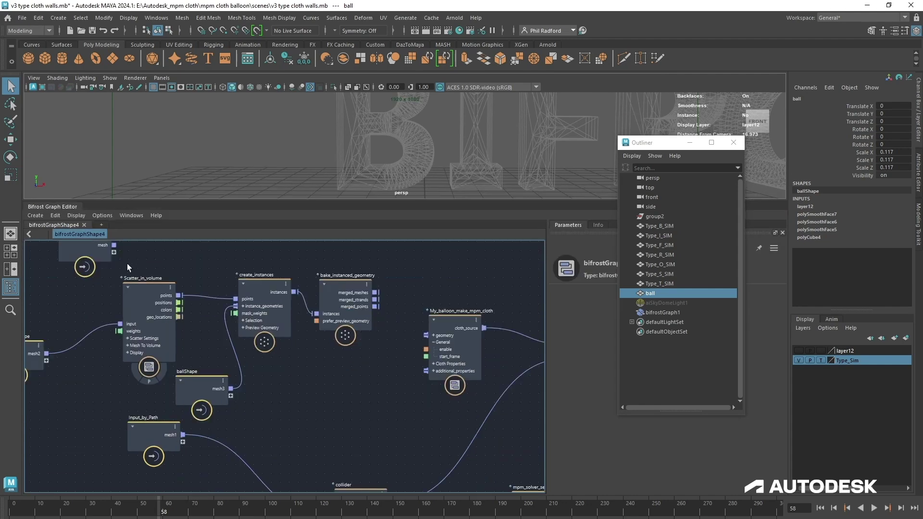
Step: Delete the spare ball mesh input node above Scatter_in_volume
{"action": "middle_click_drag", "start_coordinate": [75, 312], "coordinate": [144, 353]}
{"action": "left_click_drag", "start_coordinate": [148, 282], "coordinate": [120, 281]}
{"action": "key", "text": "Delete"}
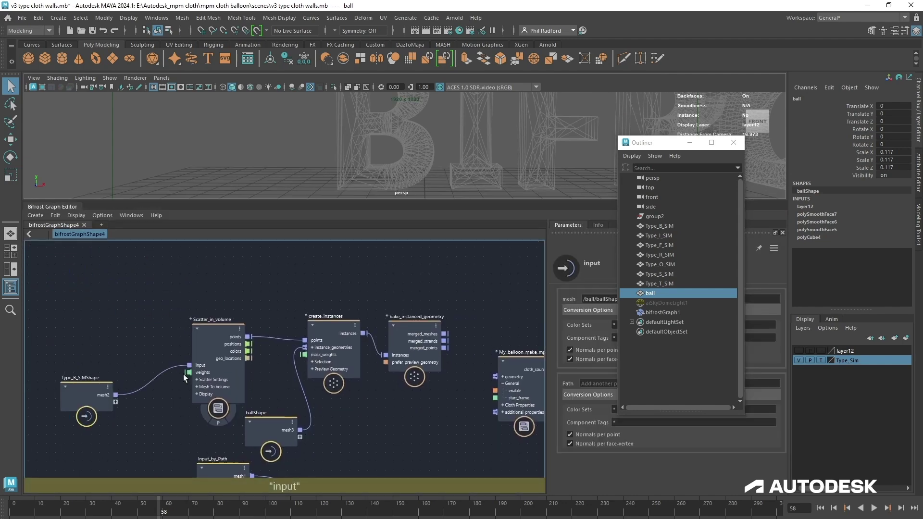
Step: Tidy the Scatter_in_volume, create_instances and ballShape nodes, and move Input_by_Path down away from them
{"action": "middle_click_drag", "start_coordinate": [394, 416], "coordinate": [345, 370]}
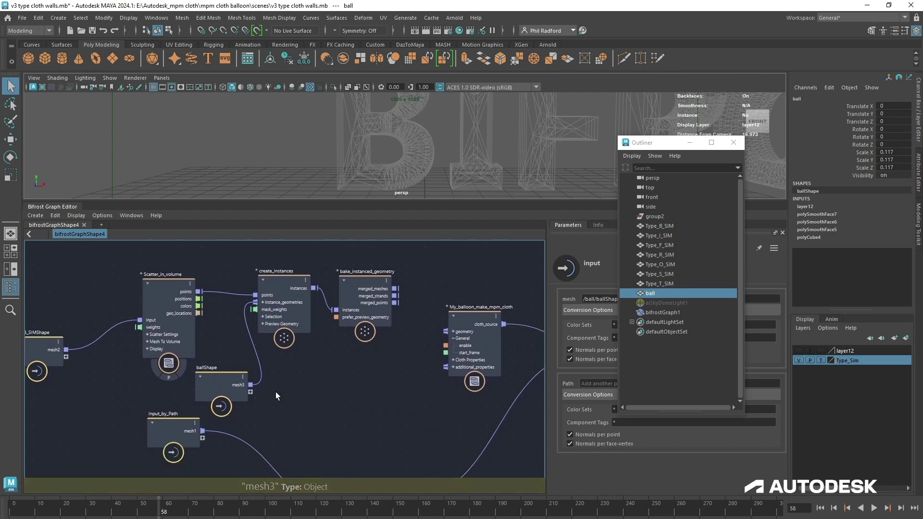
{"action": "left_click", "coordinate": [231, 390]}
{"action": "left_click_drag", "start_coordinate": [231, 389], "coordinate": [230, 391]}
{"action": "left_click_drag", "start_coordinate": [177, 336], "coordinate": [176, 331]}
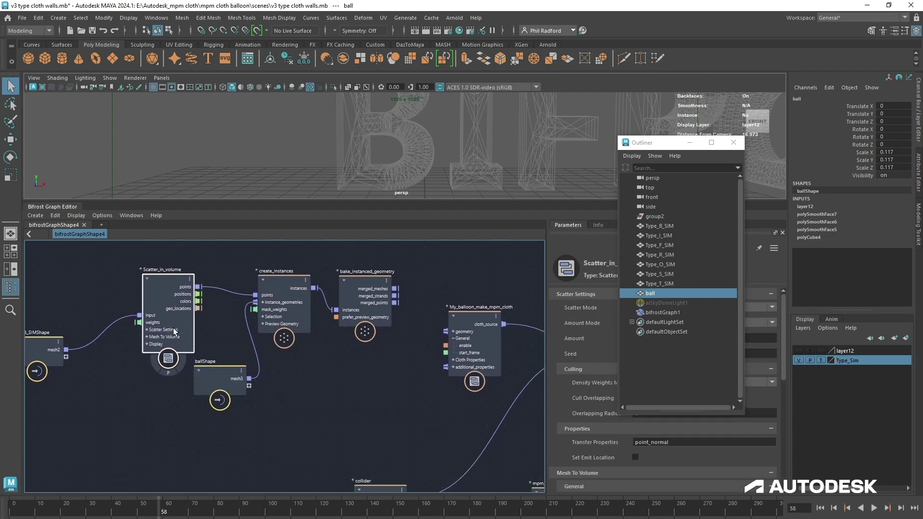
{"action": "left_click_drag", "start_coordinate": [295, 301], "coordinate": [297, 299]}
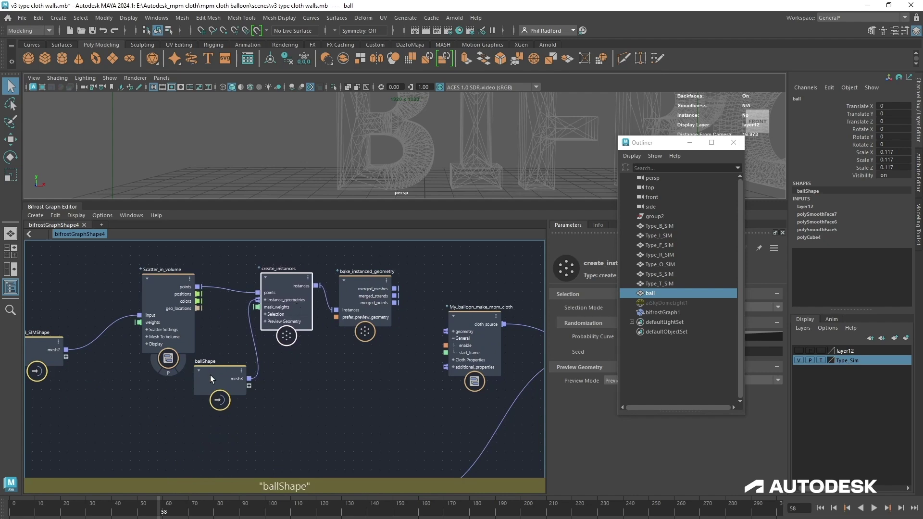
{"action": "left_click_drag", "start_coordinate": [210, 375], "coordinate": [213, 383]}
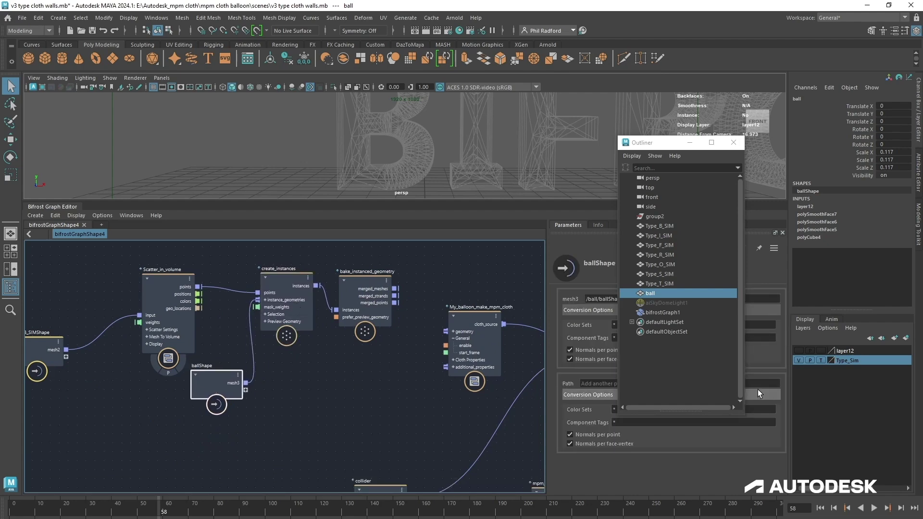
Step: Show the layer12 display layer, inspect the ball mesh up close and beside the letters, and hide the layer again
{"action": "left_click", "coordinate": [799, 351]}
{"action": "left_click_drag", "start_coordinate": [438, 173], "coordinate": [454, 145], "text": "alt"}
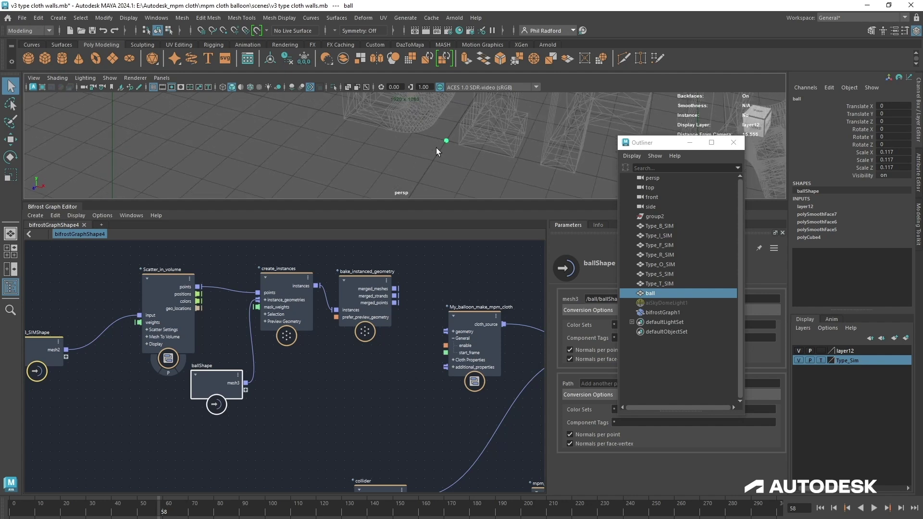
{"action": "right_click_drag", "start_coordinate": [379, 154], "coordinate": [660, 196], "text": "alt"}
{"action": "middle_click_drag", "start_coordinate": [490, 145], "coordinate": [420, 146], "text": "alt"}
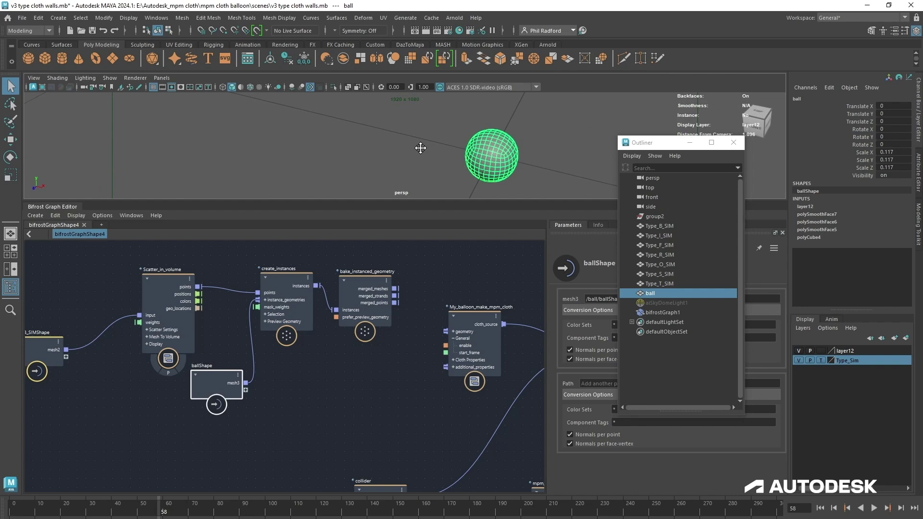
{"action": "left_click_drag", "start_coordinate": [420, 147], "coordinate": [474, 149], "text": "alt"}
{"action": "middle_click_drag", "start_coordinate": [475, 149], "coordinate": [478, 178], "text": "alt"}
{"action": "right_click_drag", "start_coordinate": [478, 178], "coordinate": [307, 126], "text": "alt"}
{"action": "middle_click_drag", "start_coordinate": [307, 126], "coordinate": [320, 173], "text": "alt"}
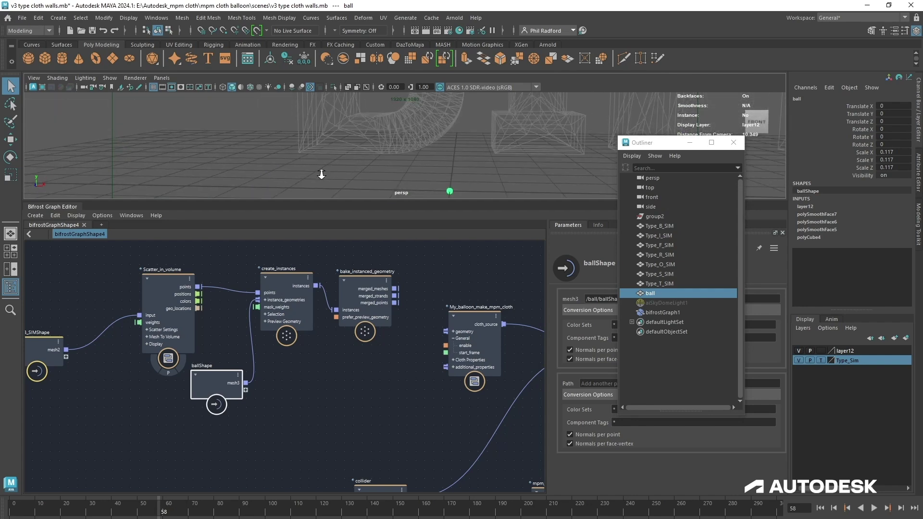
{"action": "middle_click_drag", "start_coordinate": [427, 135], "coordinate": [381, 146], "text": "alt"}
{"action": "right_click_drag", "start_coordinate": [381, 146], "coordinate": [343, 155], "text": "alt"}
{"action": "middle_click_drag", "start_coordinate": [400, 160], "coordinate": [419, 184], "text": "alt"}
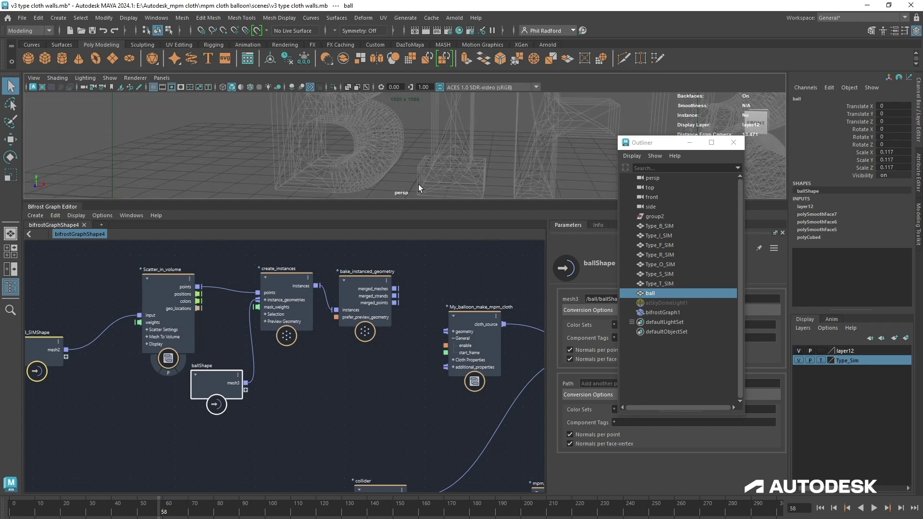
{"action": "left_click", "coordinate": [799, 350]}
Step: Move My_balloon_make_mpm_cloth up beside bake_instanced_geometry and connect merged_meshes to its geometry input
{"action": "middle_click_drag", "start_coordinate": [410, 374], "coordinate": [391, 366]}
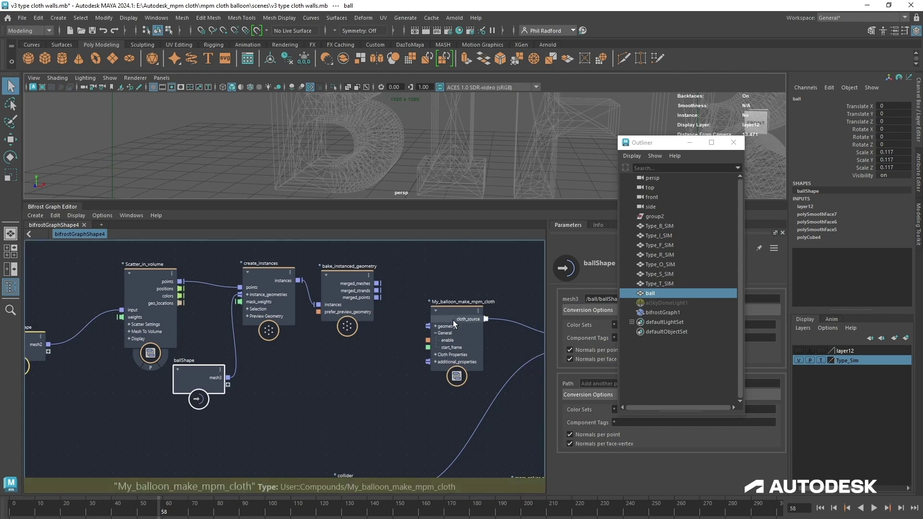
{"action": "left_click", "coordinate": [453, 318]}
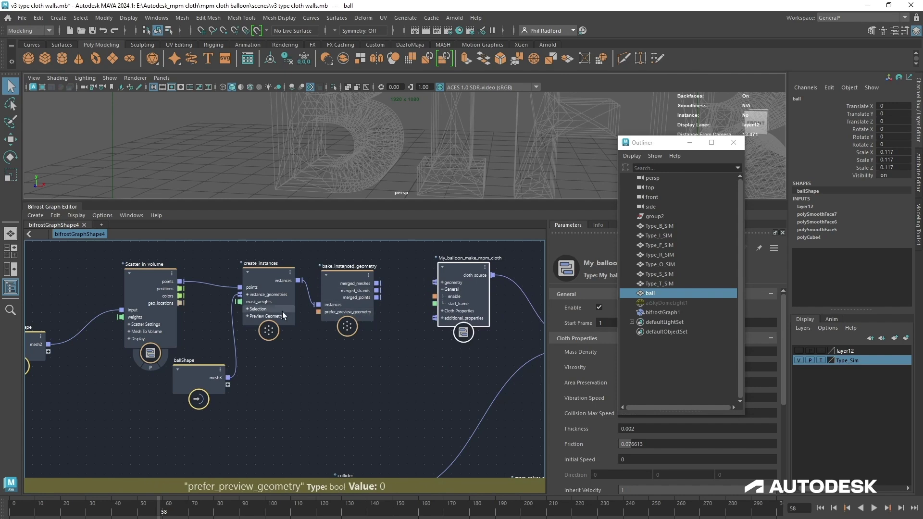
{"action": "left_click_drag", "start_coordinate": [378, 283], "coordinate": [443, 282]}
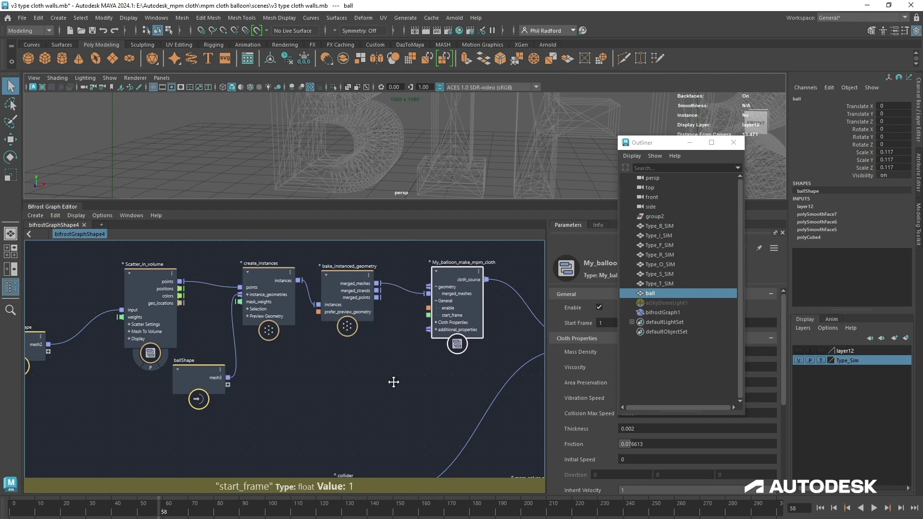
Step: Close the Outliner and enable Label Point Id on the mpm_solver_settings node
{"action": "scroll", "coordinate": [394, 382], "scroll_direction": "down", "scroll_amount": 2}
{"action": "middle_click_drag", "start_coordinate": [395, 386], "coordinate": [299, 307], "text": "alt"}
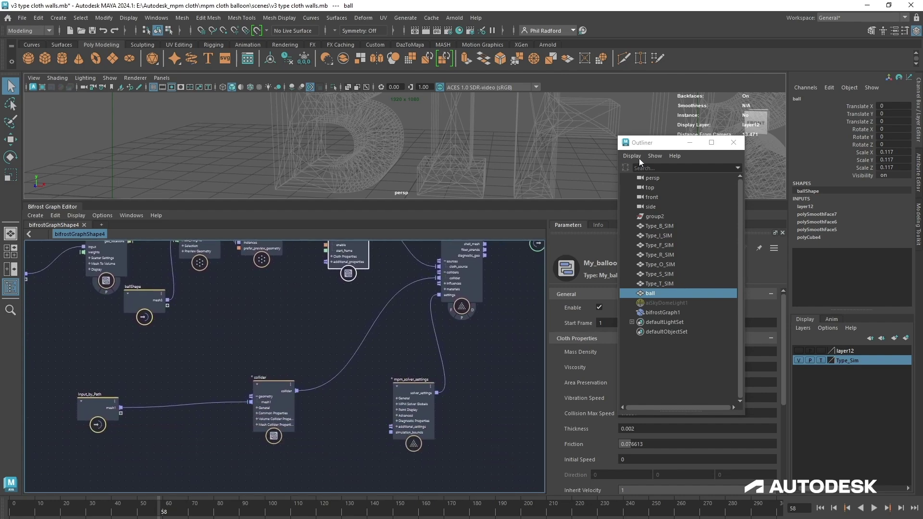
{"action": "left_click", "coordinate": [733, 143]}
{"action": "mouse_move", "coordinate": [415, 402]}
{"action": "left_mouse_down"}
{"action": "mouse_move", "coordinate": [399, 399]}
{"action": "mouse_move", "coordinate": [403, 389]}
{"action": "left_mouse_up"}
{"action": "left_click", "coordinate": [628, 341]}
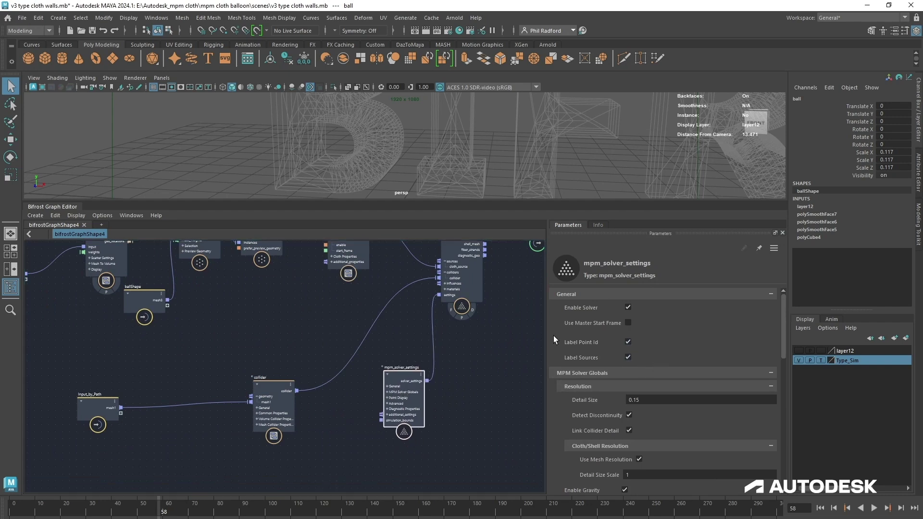
Step: Turn off Detect Discontinuity and Use Mesh Resolution in the mpm_solver_settings parameters
{"action": "middle_click_drag", "start_coordinate": [479, 383], "coordinate": [441, 372], "text": "alt"}
{"action": "scroll", "coordinate": [431, 358], "scroll_direction": "up", "scroll_amount": 2}
{"action": "scroll", "coordinate": [653, 339], "scroll_direction": "down", "scroll_amount": 2}
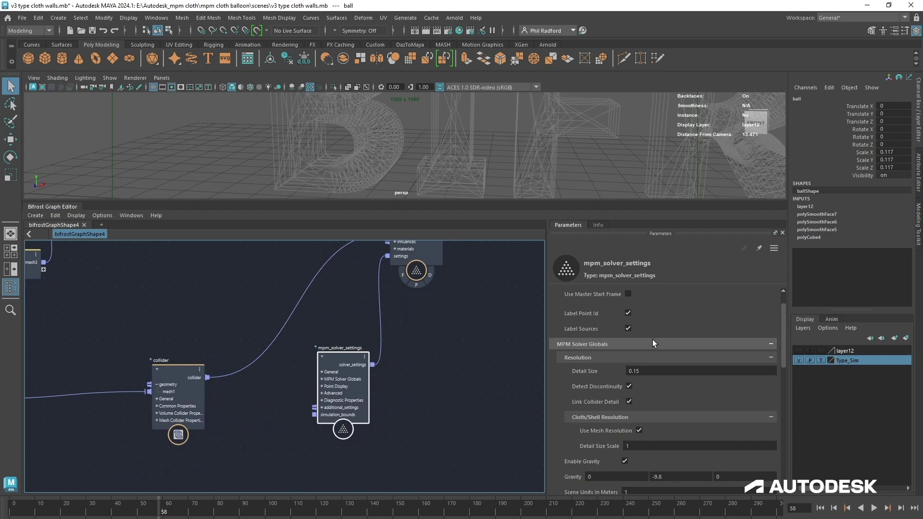
{"action": "left_click", "coordinate": [629, 385]}
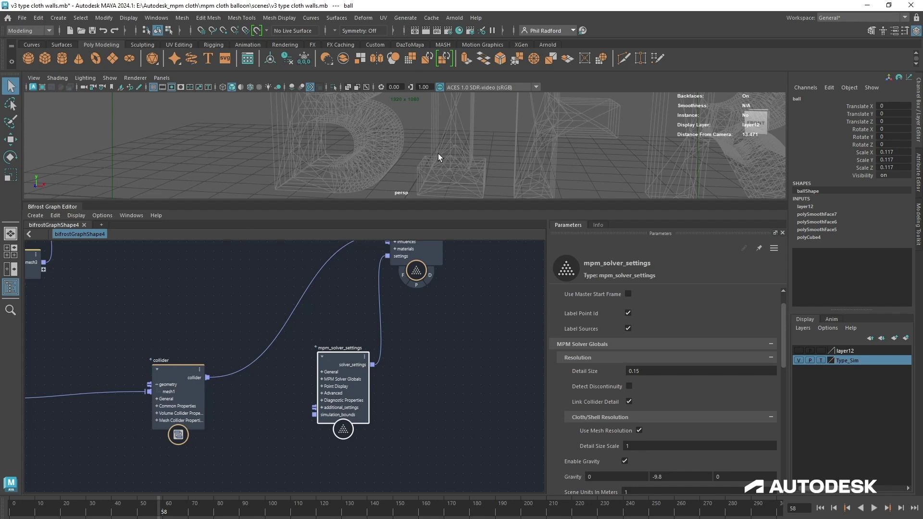
{"action": "scroll", "coordinate": [438, 158], "scroll_direction": "down", "scroll_amount": 2}
{"action": "mouse_move", "coordinate": [438, 158]}
{"action": "left_mouse_down", "text": "alt"}
{"action": "mouse_move", "coordinate": [464, 142]}
{"action": "mouse_move", "coordinate": [441, 140]}
{"action": "left_mouse_up", "text": "alt"}
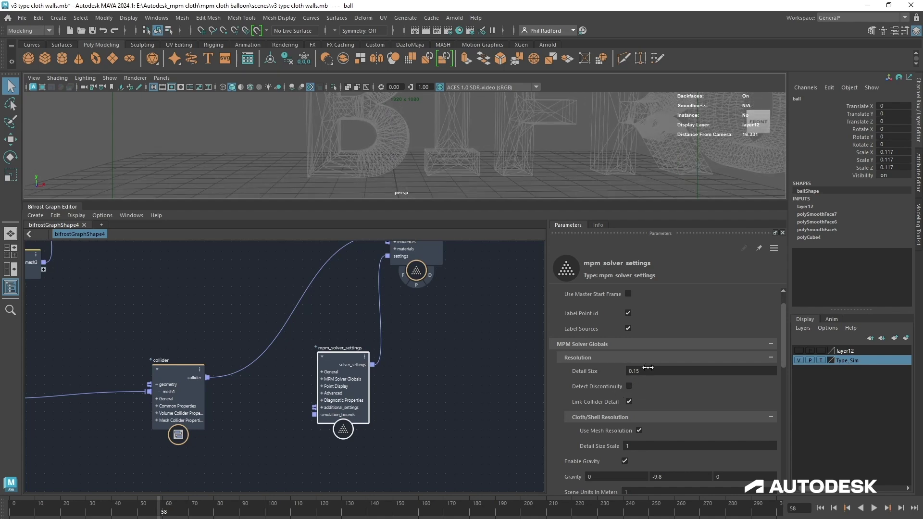
{"action": "scroll", "coordinate": [581, 368], "scroll_direction": "down", "scroll_amount": 1}
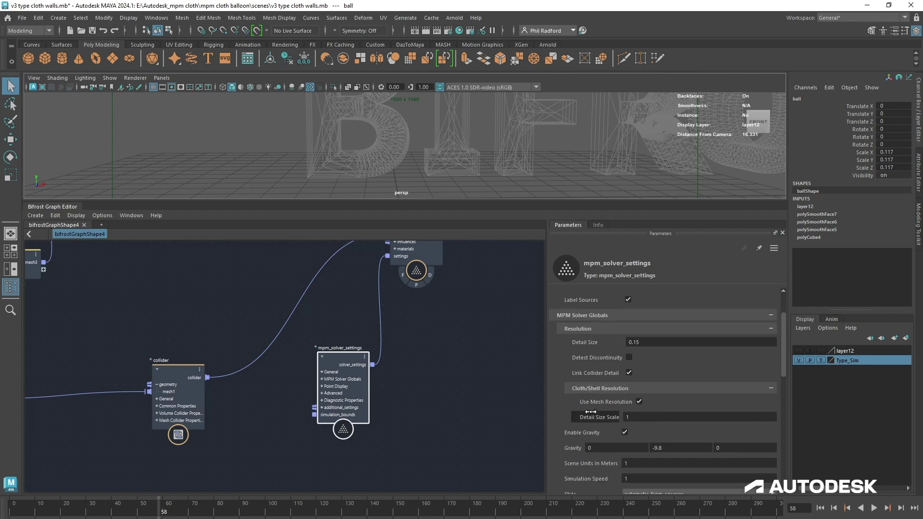
{"action": "left_click", "coordinate": [639, 401]}
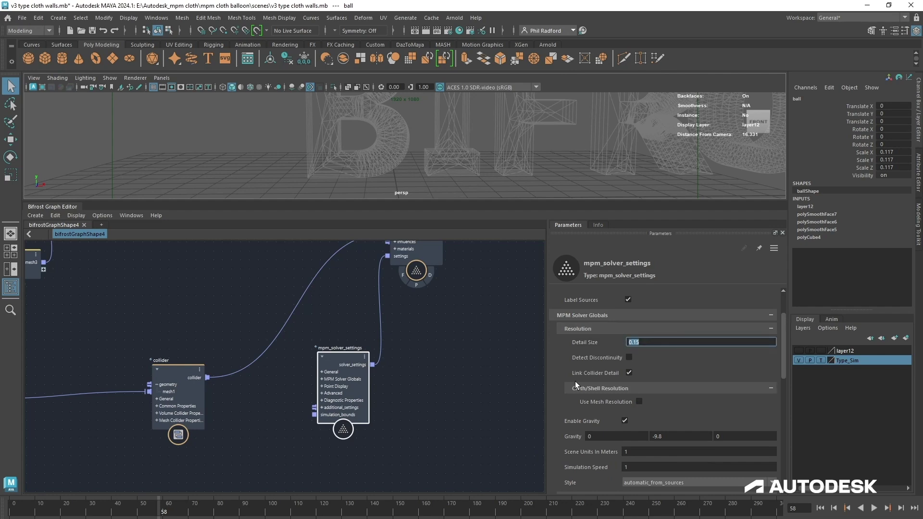
Step: Reposition the mpm_solver_settings and collider nodes and review the remaining solver parameters
{"action": "left_click_drag", "start_coordinate": [349, 378], "coordinate": [350, 405]}
{"action": "left_click_drag", "start_coordinate": [184, 388], "coordinate": [168, 396]}
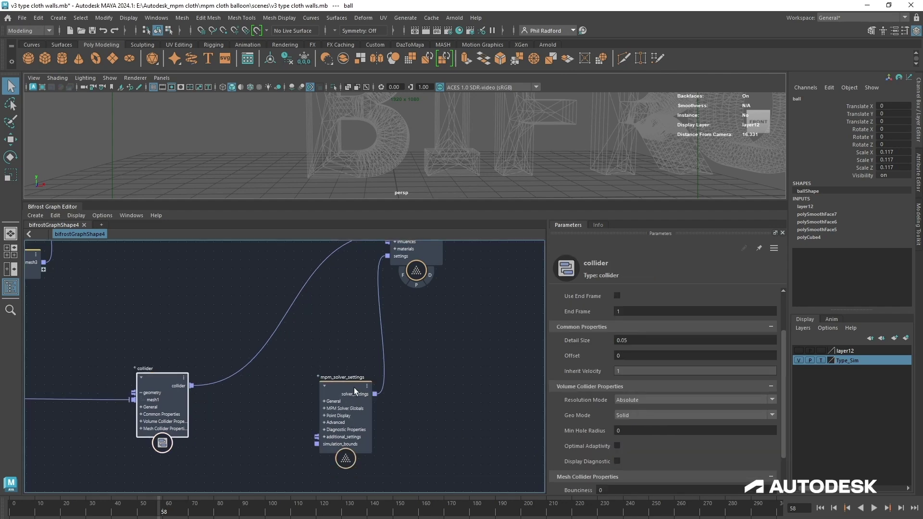
{"action": "left_click_drag", "start_coordinate": [354, 398], "coordinate": [349, 389]}
{"action": "scroll", "coordinate": [659, 390], "scroll_direction": "down", "scroll_amount": 1}
{"action": "scroll", "coordinate": [658, 391], "scroll_direction": "up", "scroll_amount": 4}
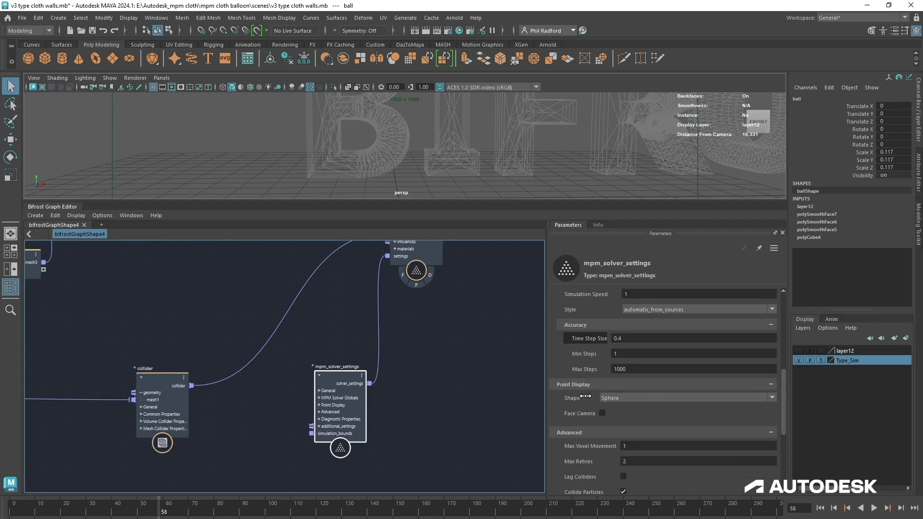
{"action": "scroll", "coordinate": [525, 406], "scroll_direction": "down", "scroll_amount": 3}
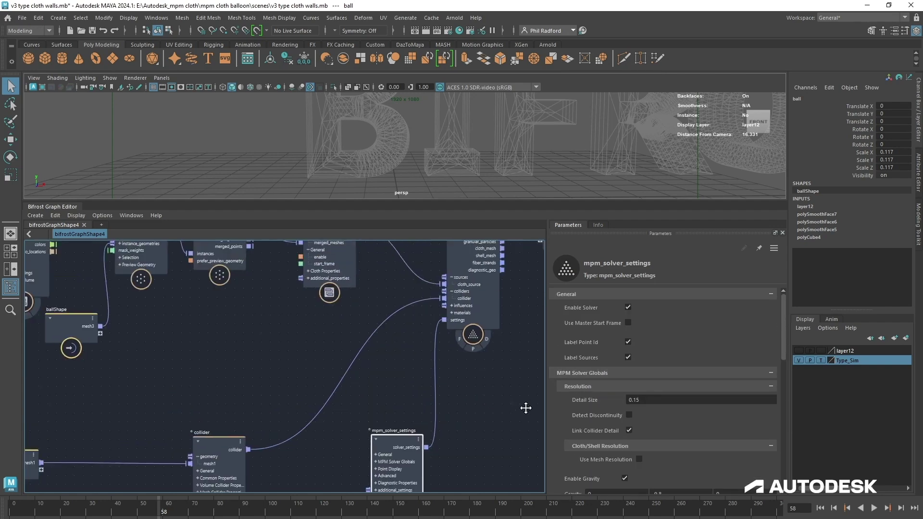
Step: Check the collider parameters and adjust the layout of the ballShape, Scatter_in_volume and My_balloon_make_mpm_cloth nodes
{"action": "middle_click_drag", "start_coordinate": [284, 374], "coordinate": [278, 339], "text": "alt"}
{"action": "left_click", "coordinate": [298, 412]}
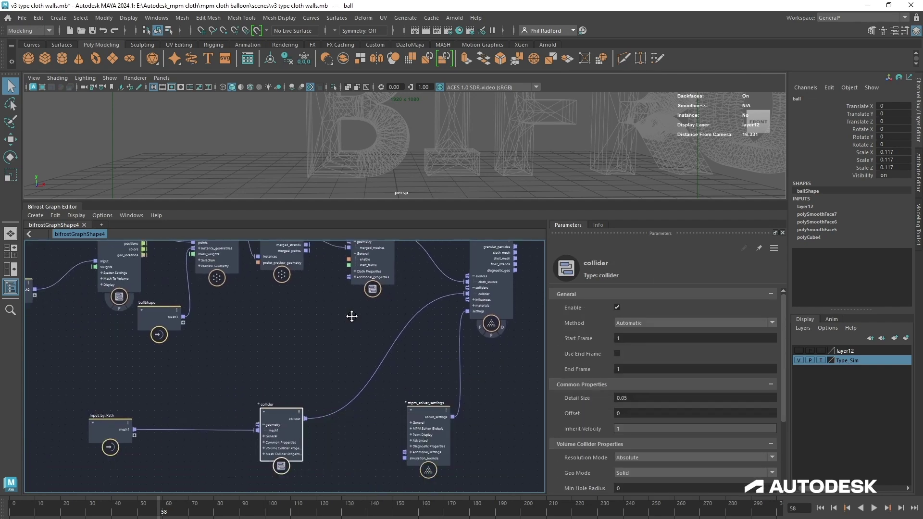
{"action": "middle_click_drag", "start_coordinate": [351, 316], "coordinate": [362, 391], "text": "alt"}
{"action": "left_click_drag", "start_coordinate": [171, 391], "coordinate": [177, 390]}
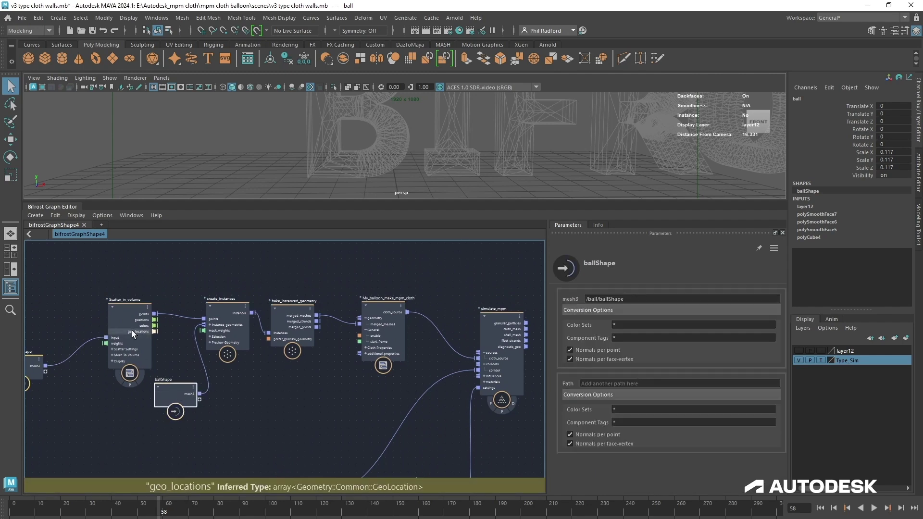
{"action": "left_click_drag", "start_coordinate": [133, 327], "coordinate": [138, 324]}
{"action": "left_click_drag", "start_coordinate": [383, 324], "coordinate": [378, 316]}
{"action": "middle_click_drag", "start_coordinate": [330, 360], "coordinate": [366, 364]}
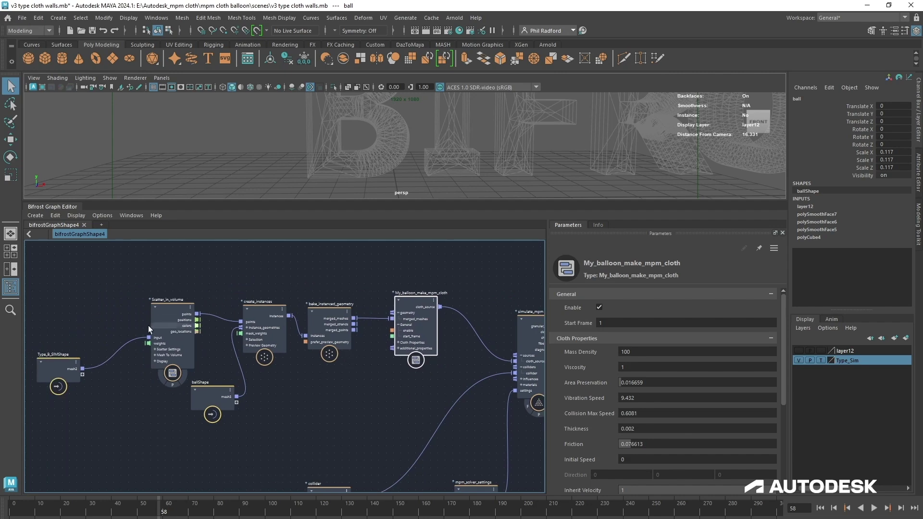
Step: Create a backdrop named B around the nodes from Scatter_in_volume to My_balloon_make_mpm_cloth, and extend it to enclose ballShape
{"action": "left_click_drag", "start_coordinate": [131, 304], "coordinate": [463, 331]}
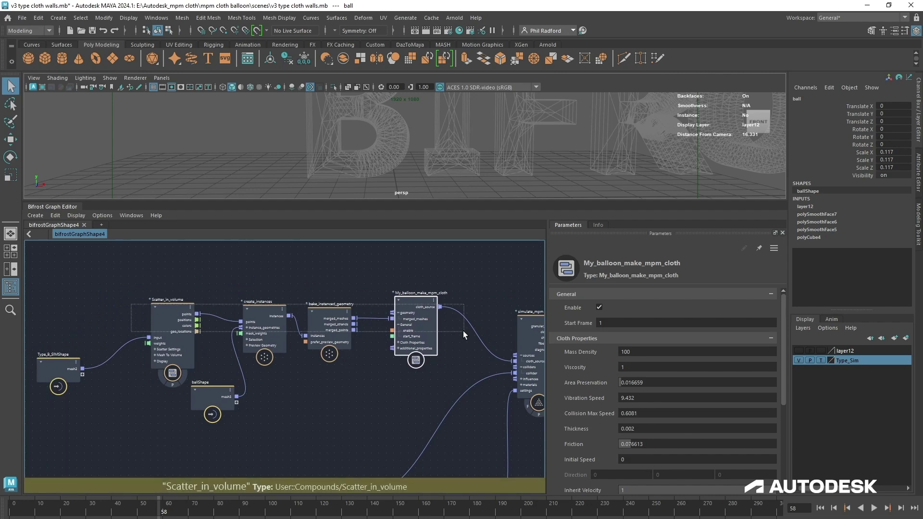
{"action": "right_click", "coordinate": [373, 338]}
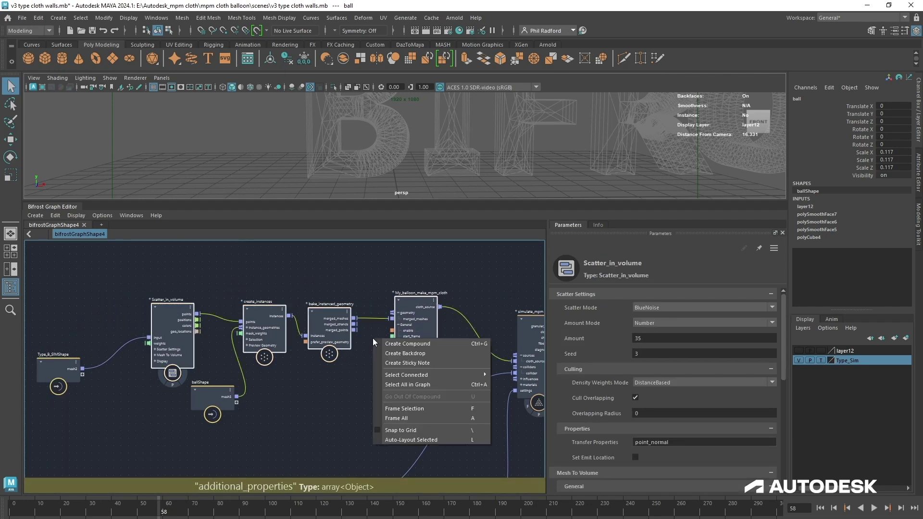
{"action": "left_click", "coordinate": [387, 360]}
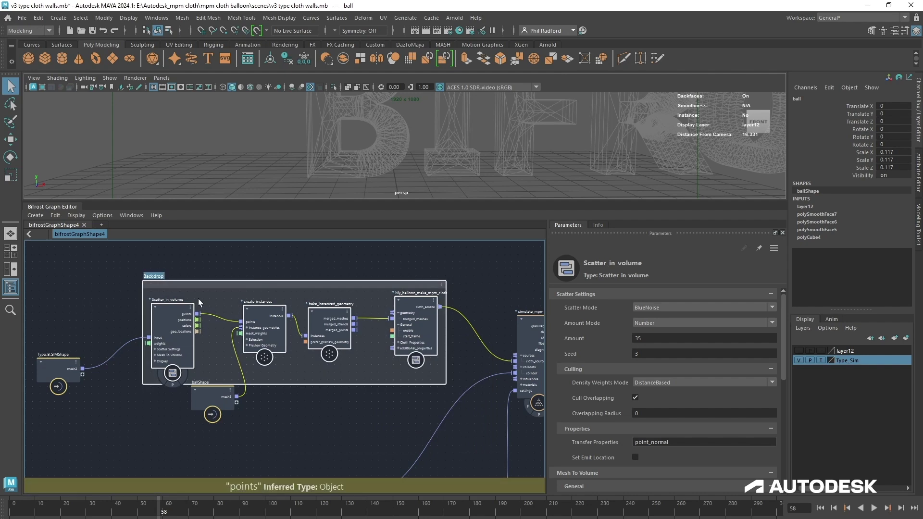
{"action": "type", "text": "B"}
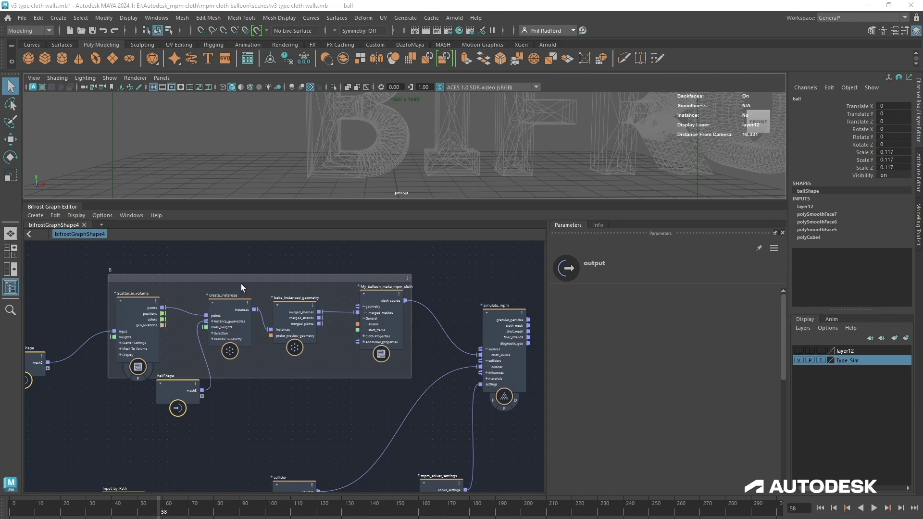
{"action": "left_click_drag", "start_coordinate": [262, 379], "coordinate": [265, 416]}
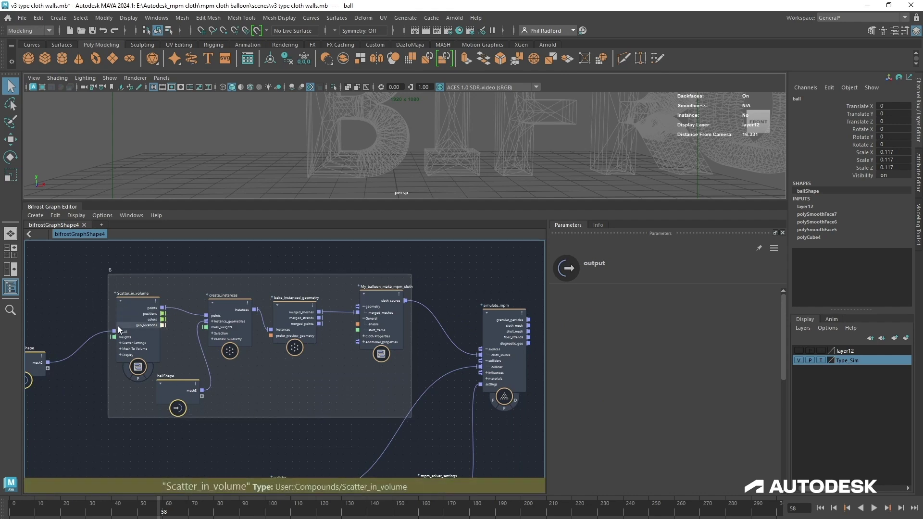
Step: Select My_balloon_make_mpm_cloth and bring the row of BIFROST letters into view in the viewport
{"action": "left_click", "coordinate": [393, 298]}
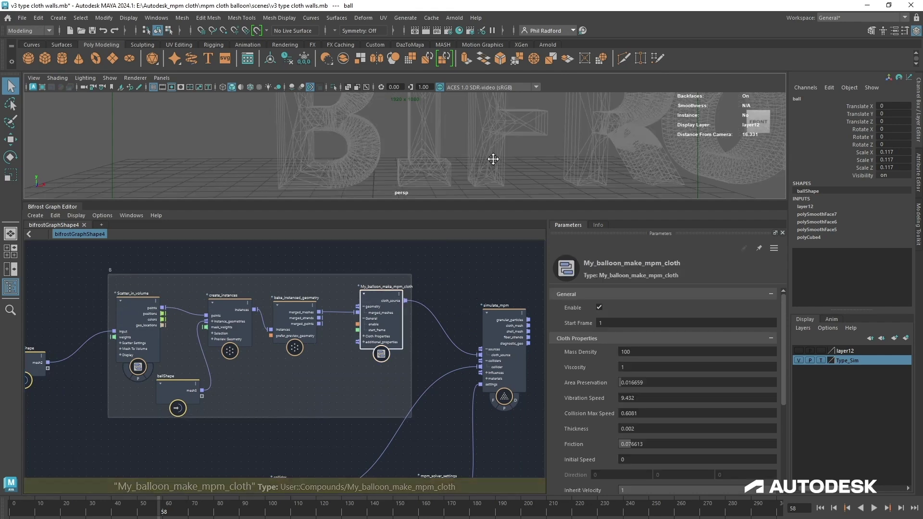
{"action": "middle_click_drag", "start_coordinate": [493, 159], "coordinate": [437, 166], "text": "alt"}
{"action": "right_click_drag", "start_coordinate": [437, 166], "coordinate": [353, 148], "text": "alt"}
{"action": "left_click_drag", "start_coordinate": [422, 140], "coordinate": [429, 139], "text": "alt"}
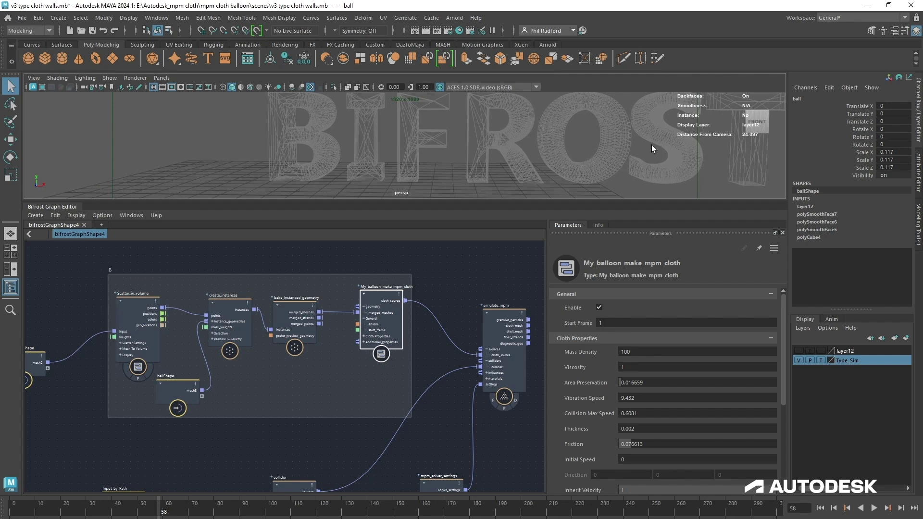
Step: Examine the collider's Input_by_Path meshes and the Interior Volume settings of My_balloon_make_mpm_cloth
{"action": "left_click_drag", "start_coordinate": [657, 145], "coordinate": [633, 146], "text": "alt"}
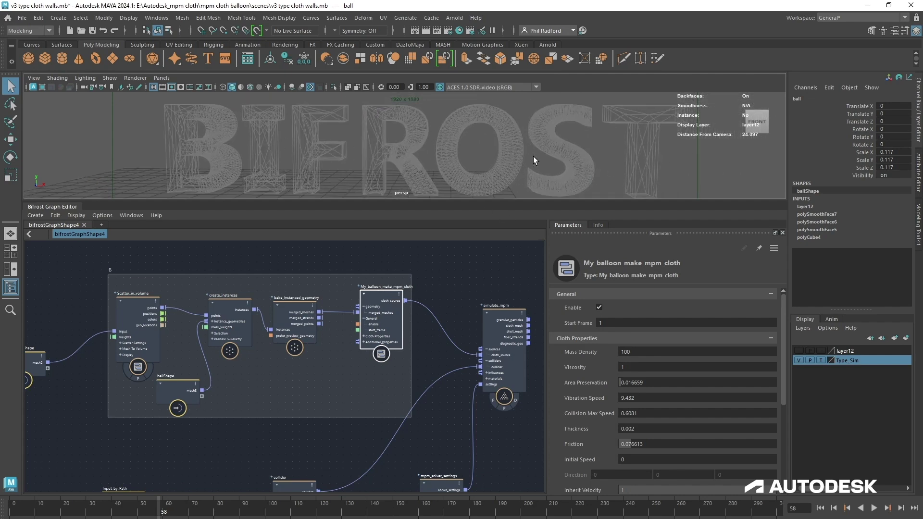
{"action": "middle_click_drag", "start_coordinate": [348, 152], "coordinate": [463, 149], "text": "alt"}
{"action": "right_click_drag", "start_coordinate": [463, 149], "coordinate": [502, 155], "text": "alt"}
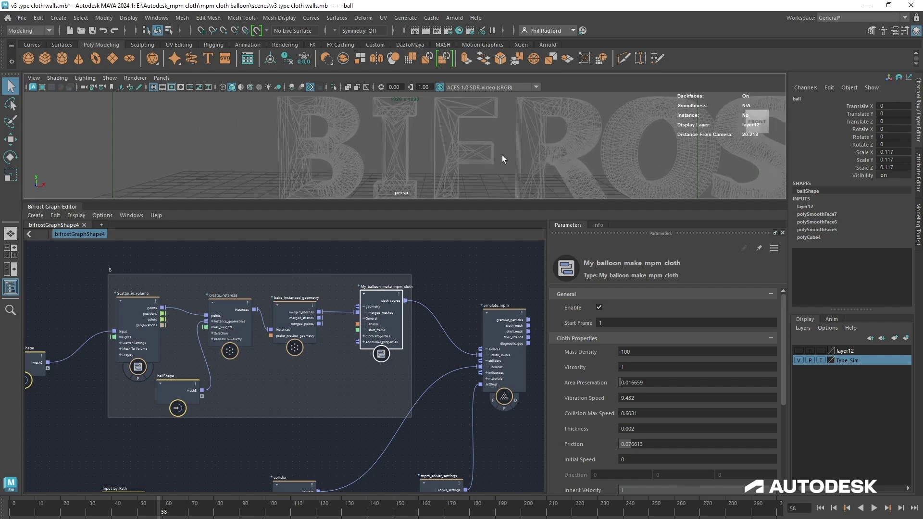
{"action": "scroll", "coordinate": [502, 159], "scroll_direction": "up", "scroll_amount": 1}
{"action": "left_click_drag", "start_coordinate": [413, 282], "coordinate": [421, 282]}
{"action": "middle_click_drag", "start_coordinate": [322, 383], "coordinate": [300, 257], "text": "alt"}
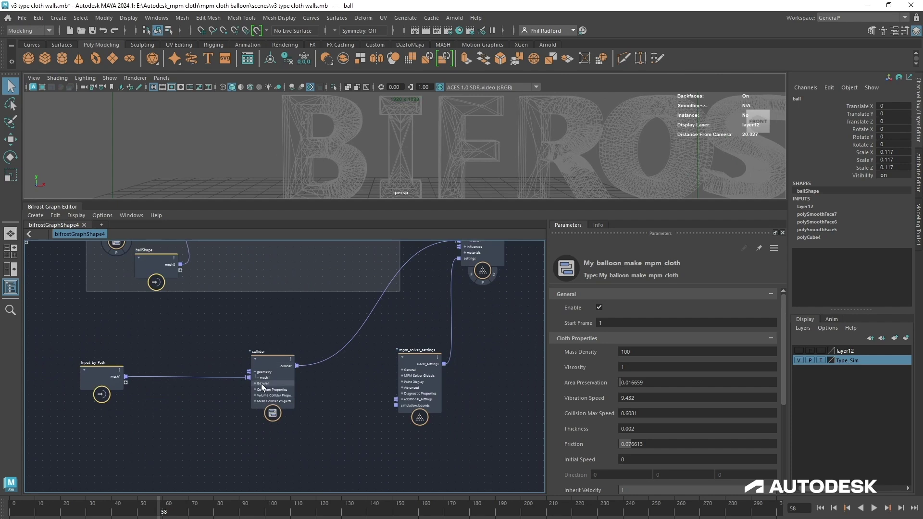
{"action": "left_click_drag", "start_coordinate": [262, 385], "coordinate": [277, 417]}
{"action": "left_click_drag", "start_coordinate": [95, 382], "coordinate": [123, 413]}
{"action": "middle_click_drag", "start_coordinate": [267, 306], "coordinate": [239, 428], "text": "alt"}
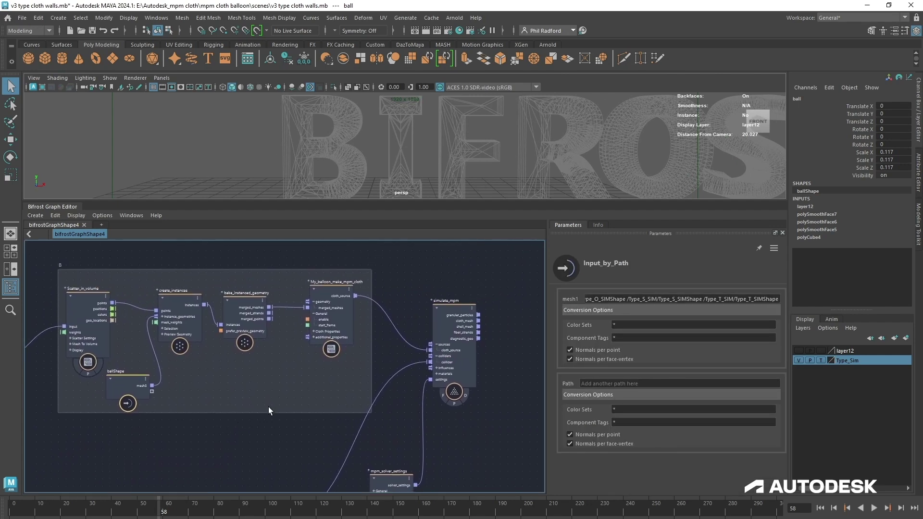
{"action": "left_click", "coordinate": [331, 313]}
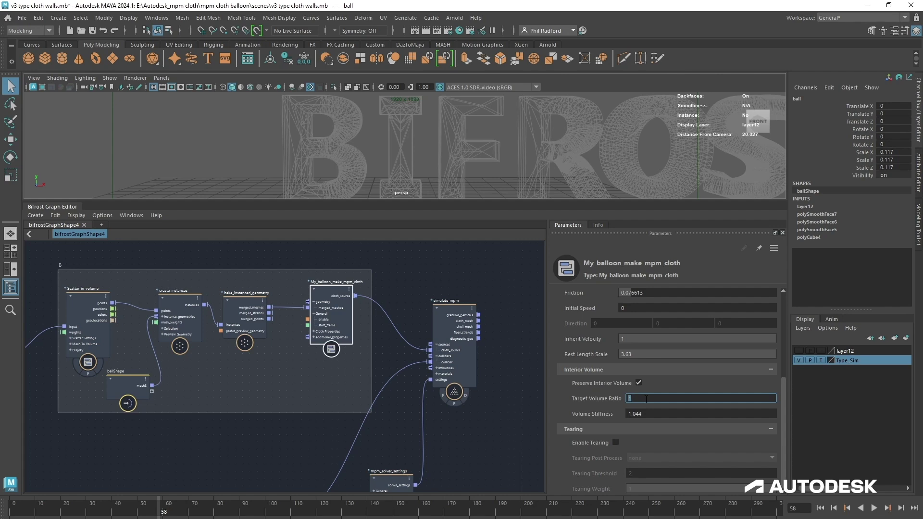
{"action": "scroll", "coordinate": [194, 443], "scroll_direction": "down", "scroll_amount": 1}
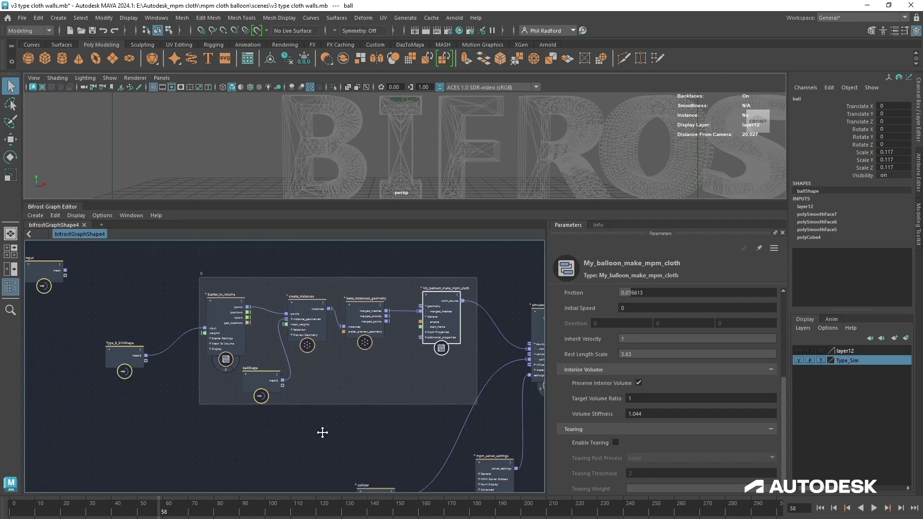
Step: Move the input node below Type_B_SIMShape and delete its mesh port that references /ball/ballShape
{"action": "middle_click_drag", "start_coordinate": [323, 432], "coordinate": [342, 434], "text": "alt"}
{"action": "left_click", "coordinate": [63, 296]}
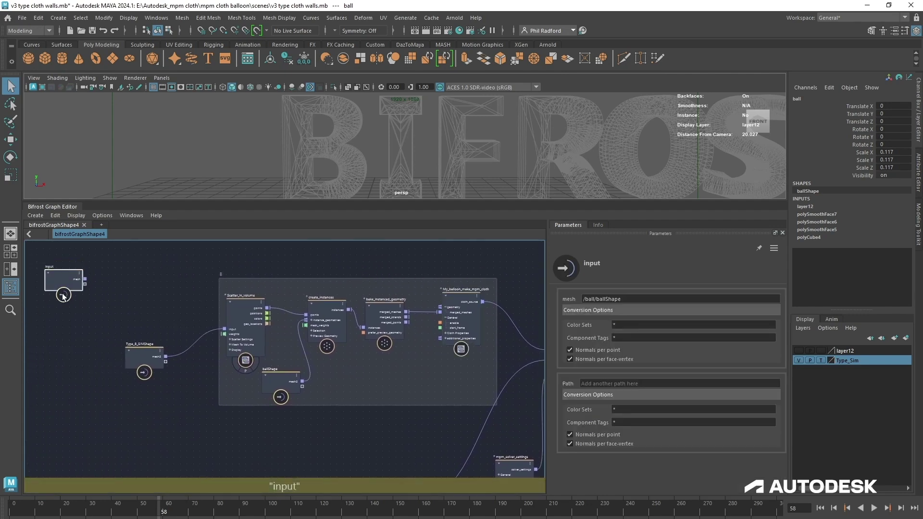
{"action": "left_click_drag", "start_coordinate": [63, 297], "coordinate": [123, 441]}
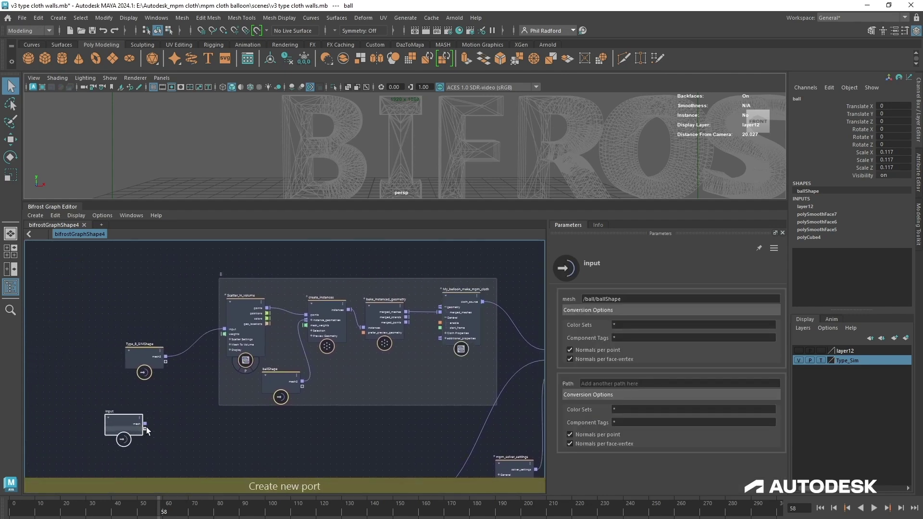
{"action": "right_click", "coordinate": [139, 423]}
{"action": "left_click", "coordinate": [147, 440]}
{"action": "key", "text": "Delete"}
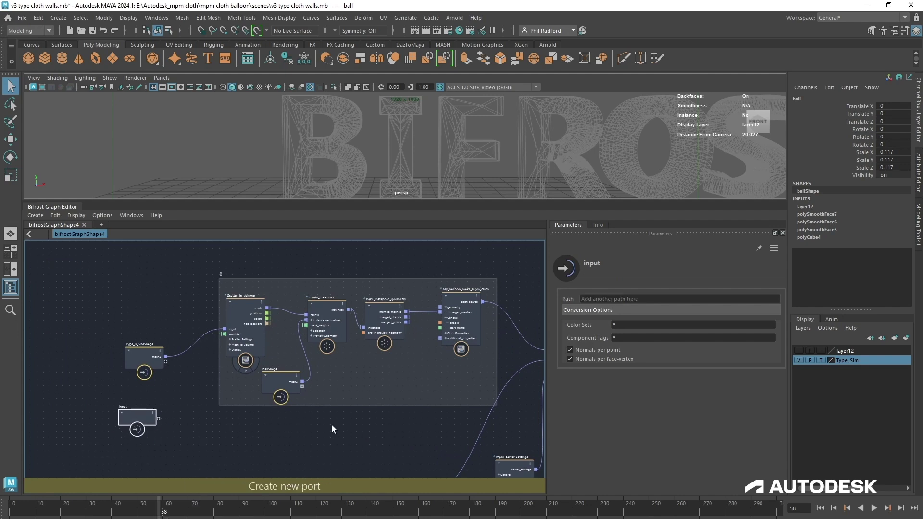
Step: Expand the Cloth Properties ports on My_balloon_make_mpm_cloth and connect its target_volume_ratio to a new port on the input node
{"action": "scroll", "coordinate": [335, 425], "scroll_direction": "up", "scroll_amount": 5}
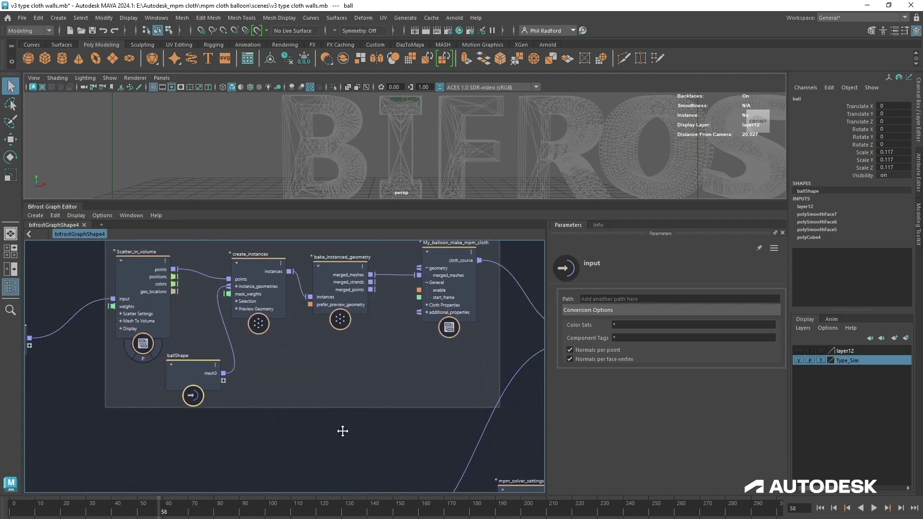
{"action": "middle_click_drag", "start_coordinate": [342, 431], "coordinate": [338, 439]}
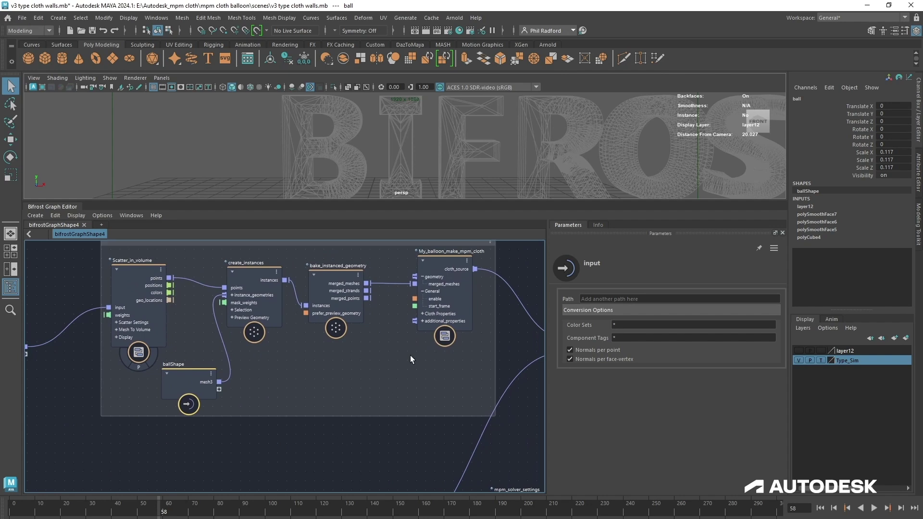
{"action": "left_click", "coordinate": [421, 314]}
{"action": "middle_click_drag", "start_coordinate": [334, 436], "coordinate": [358, 409]}
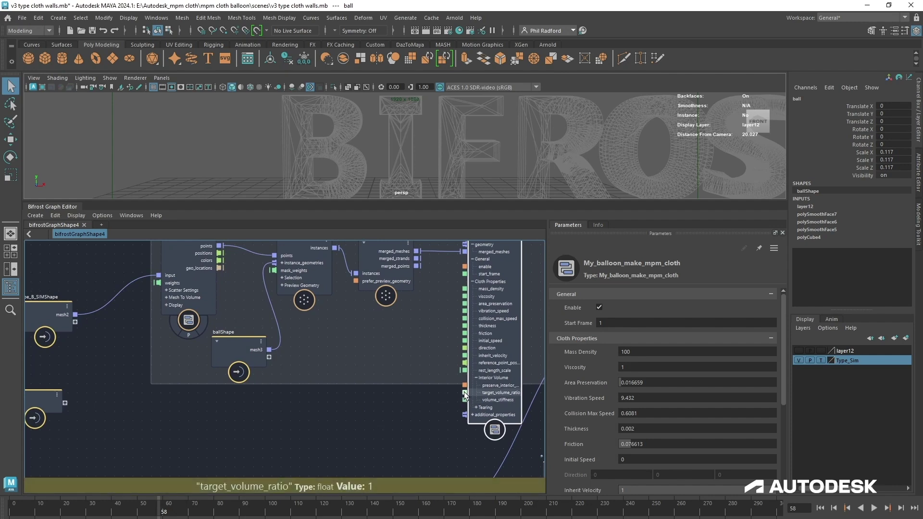
{"action": "left_click_drag", "start_coordinate": [464, 392], "coordinate": [63, 401]}
{"action": "right_click_drag", "start_coordinate": [291, 429], "coordinate": [237, 432], "text": "alt"}
{"action": "middle_click_drag", "start_coordinate": [276, 417], "coordinate": [305, 459], "text": "alt"}
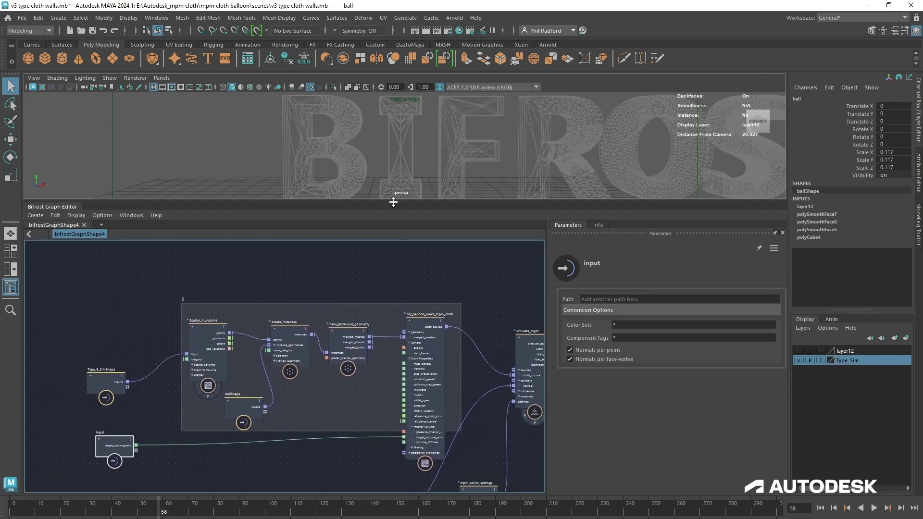
Step: Enlarge the viewport and select bifrostGraph1 in the Outliner, moving the Outliner clear of the graph's channel attributes
{"action": "left_click_drag", "start_coordinate": [407, 237], "coordinate": [401, 391]}
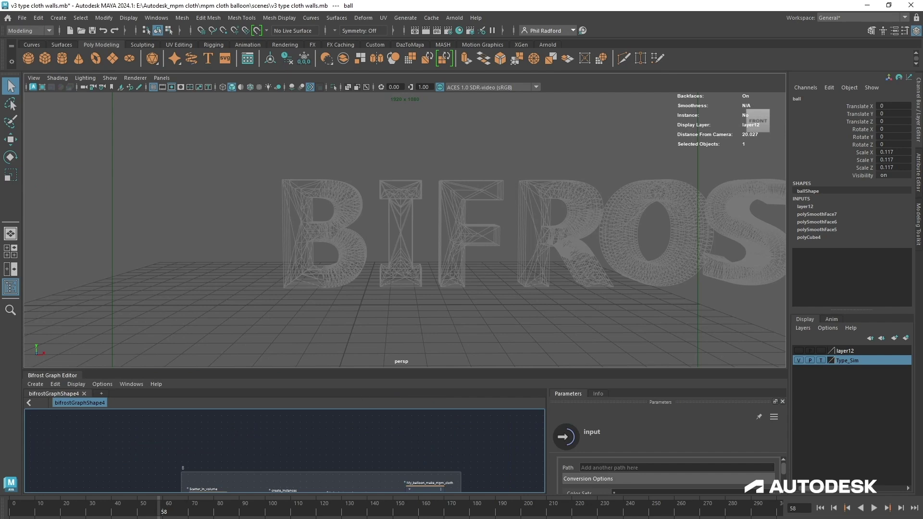
{"action": "left_click_drag", "start_coordinate": [922, 201], "coordinate": [642, 100]}
{"action": "left_click", "coordinate": [630, 268]}
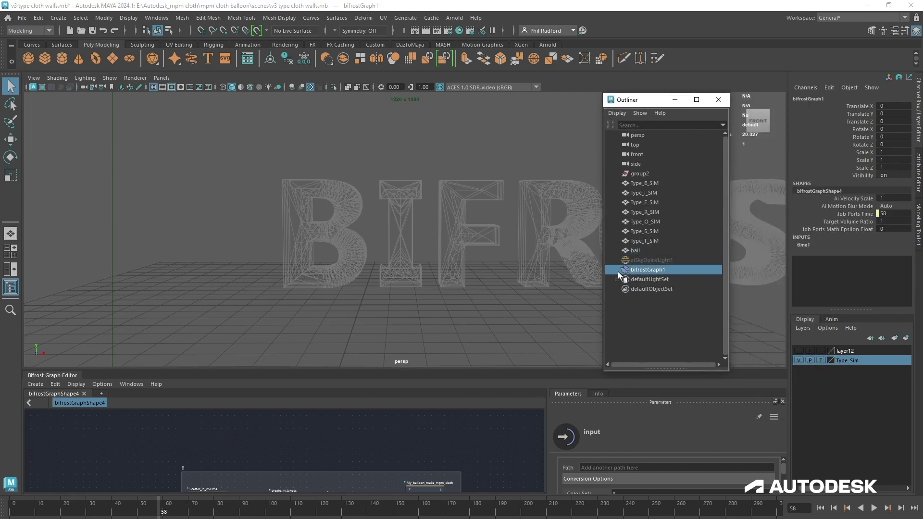
{"action": "left_click_drag", "start_coordinate": [658, 100], "coordinate": [164, 102]}
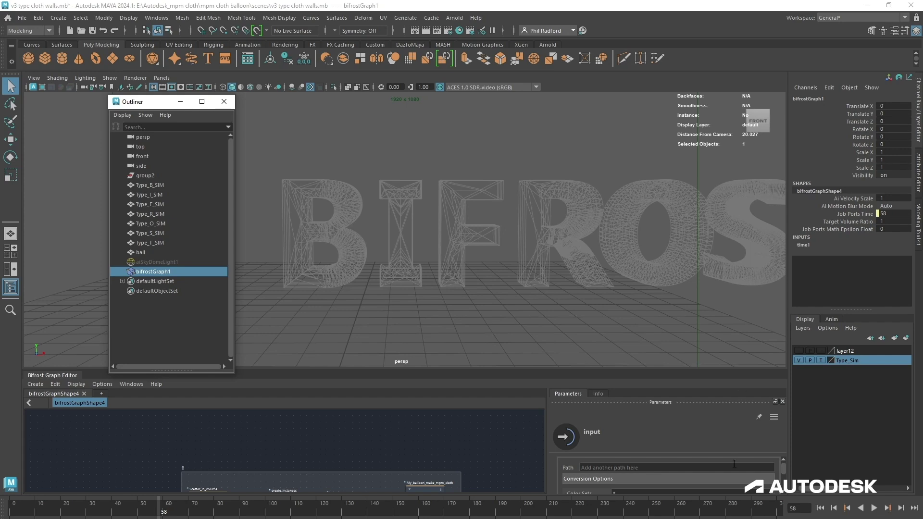
Step: Key bifrostGraph1's Target Volume Ratio at a value of 1 on frame 1
{"action": "left_click", "coordinate": [820, 508]}
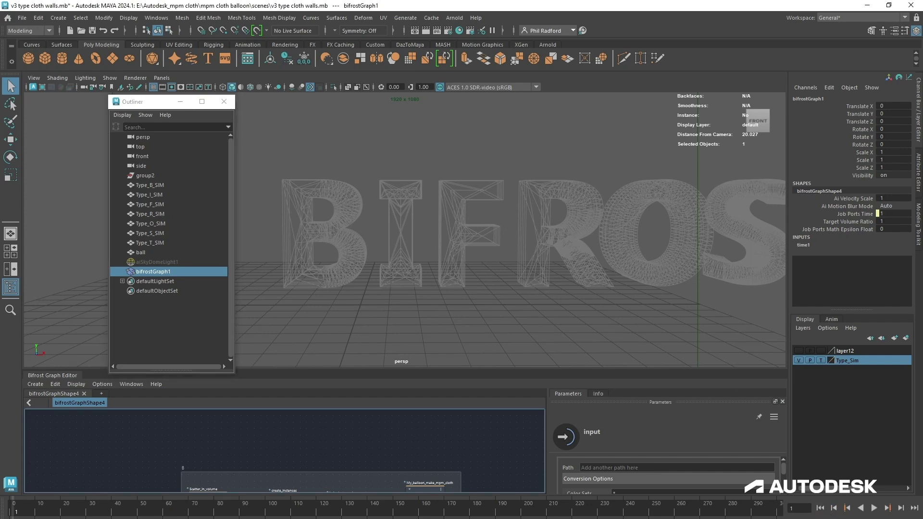
{"action": "right_click", "coordinate": [838, 220]}
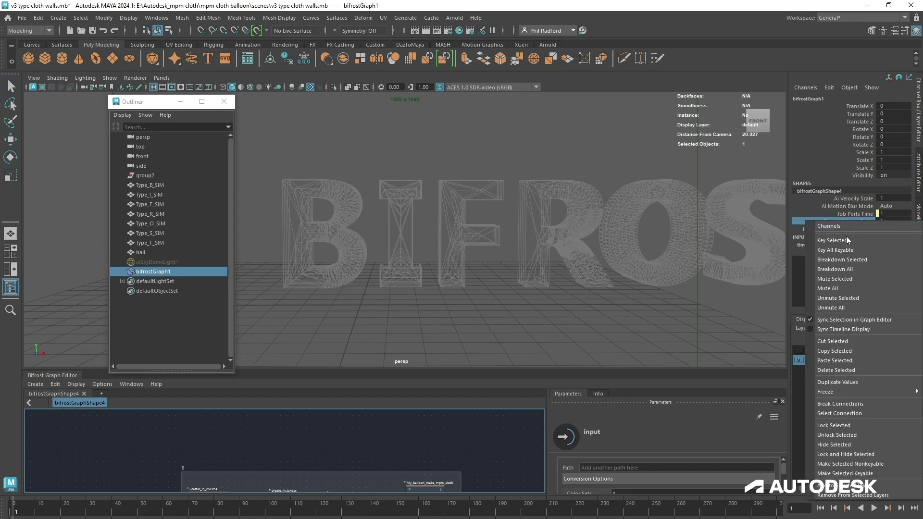
{"action": "left_click", "coordinate": [844, 240]}
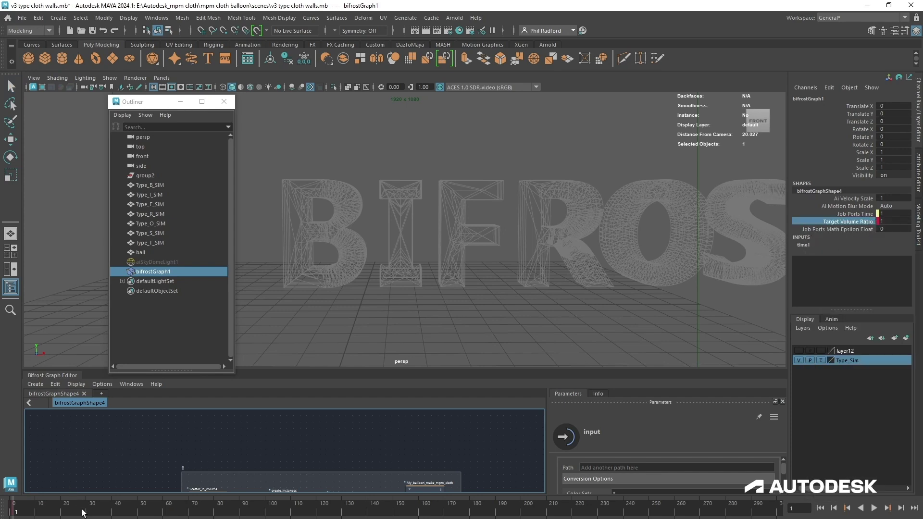
Step: Set bifrostGraph1's Target Volume Ratio to 200 at frame 30 and key it
{"action": "left_click_drag", "start_coordinate": [82, 512], "coordinate": [90, 512]}
{"action": "double_click", "coordinate": [891, 221]}
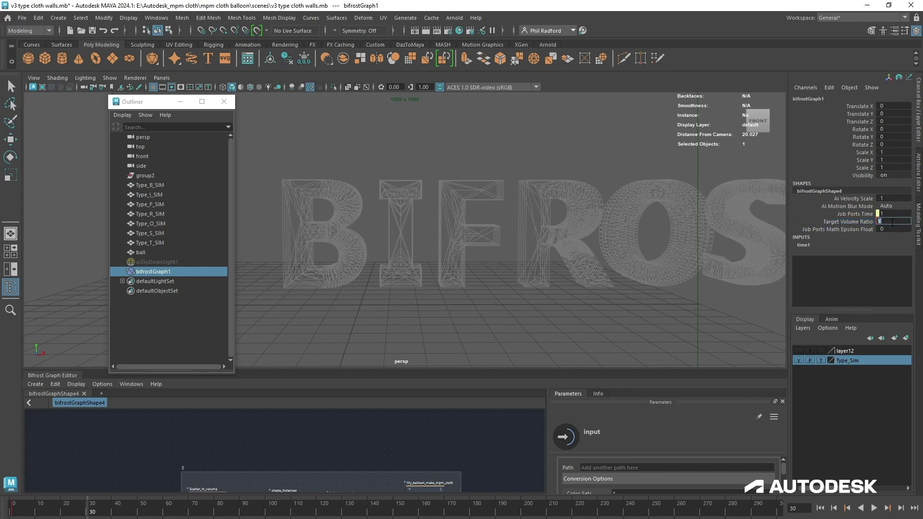
{"action": "type", "text": "200"}
{"action": "key", "text": "Return"}
{"action": "right_click", "coordinate": [857, 223]}
{"action": "left_click", "coordinate": [859, 243]}
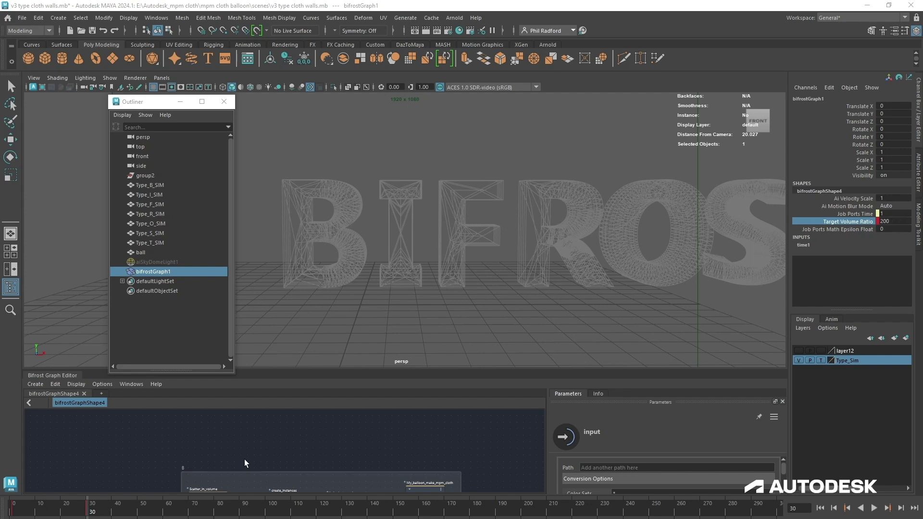
Step: Enlarge the Bifrost graph area again and connect simulate_mpm's cloth_mesh to the output node
{"action": "left_click_drag", "start_coordinate": [161, 104], "coordinate": [860, 216]}
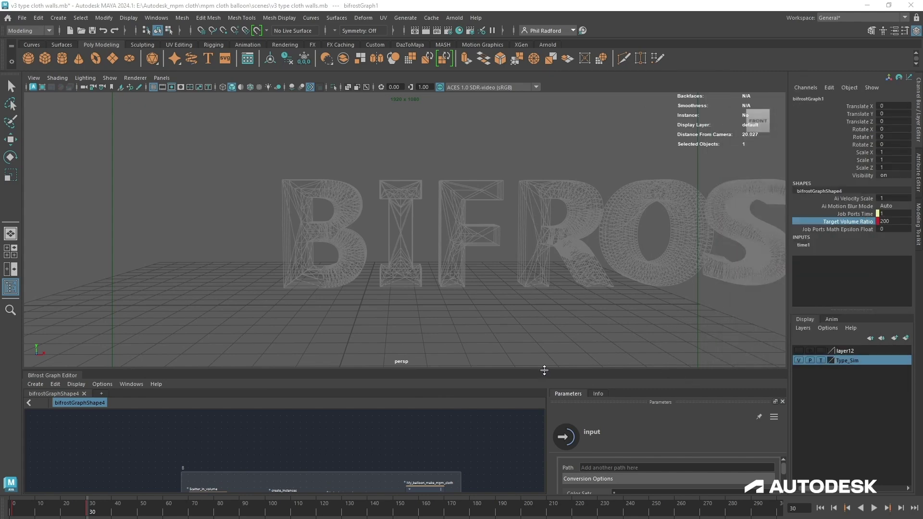
{"action": "left_click_drag", "start_coordinate": [544, 370], "coordinate": [578, 220]}
{"action": "middle_click_drag", "start_coordinate": [490, 301], "coordinate": [327, 273], "text": "alt"}
{"action": "scroll", "coordinate": [327, 272], "scroll_direction": "down", "scroll_amount": 2}
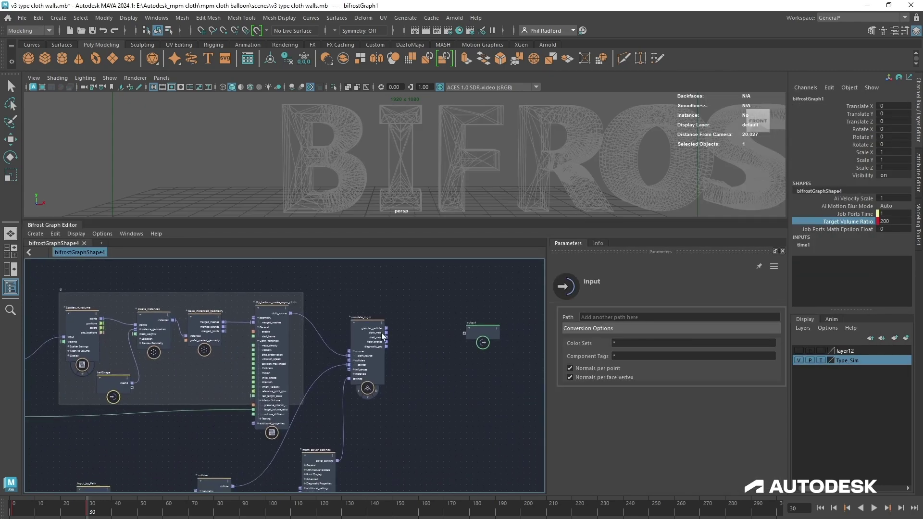
{"action": "middle_click_drag", "start_coordinate": [383, 333], "coordinate": [374, 338], "text": "alt"}
{"action": "scroll", "coordinate": [380, 361], "scroll_direction": "up", "scroll_amount": 3}
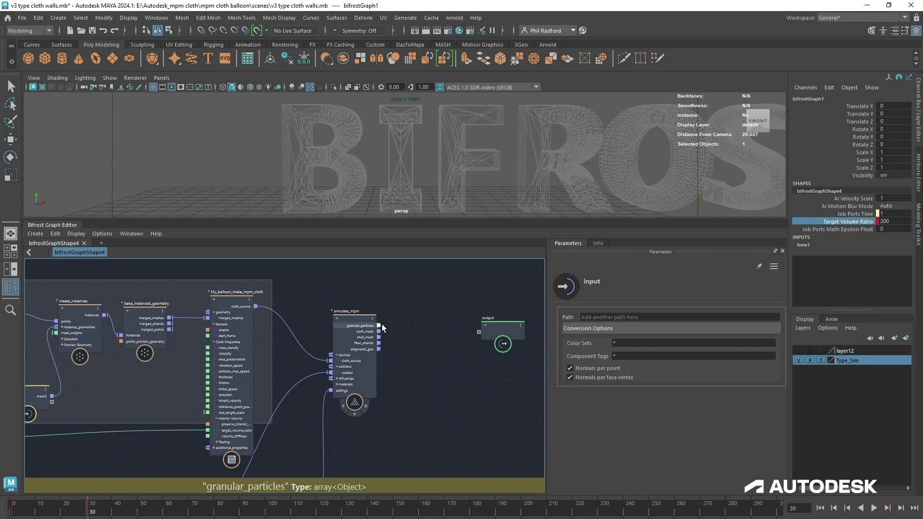
{"action": "left_click_drag", "start_coordinate": [379, 331], "coordinate": [479, 331]}
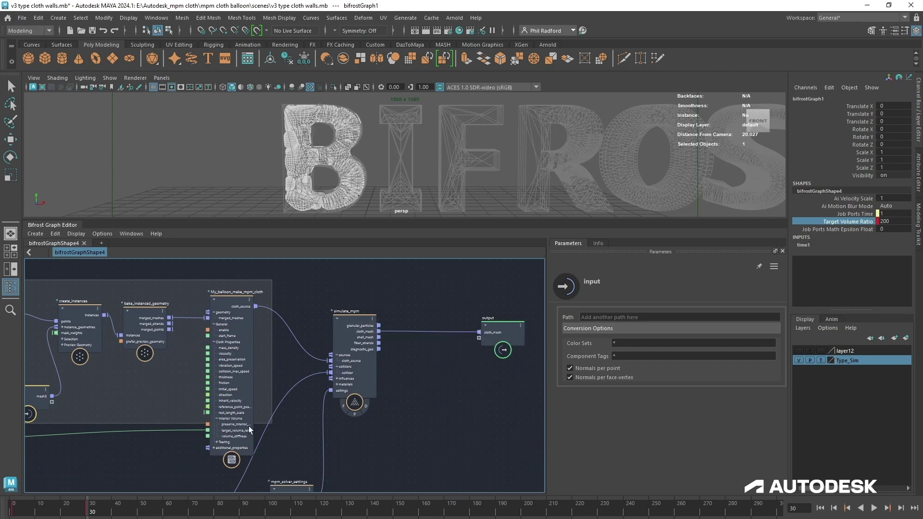
Step: Hide the Type_Sim layer and play the simulation from frame 1 to frame 11
{"action": "middle_click_drag", "start_coordinate": [172, 463], "coordinate": [238, 455]}
{"action": "left_click", "coordinate": [217, 144]}
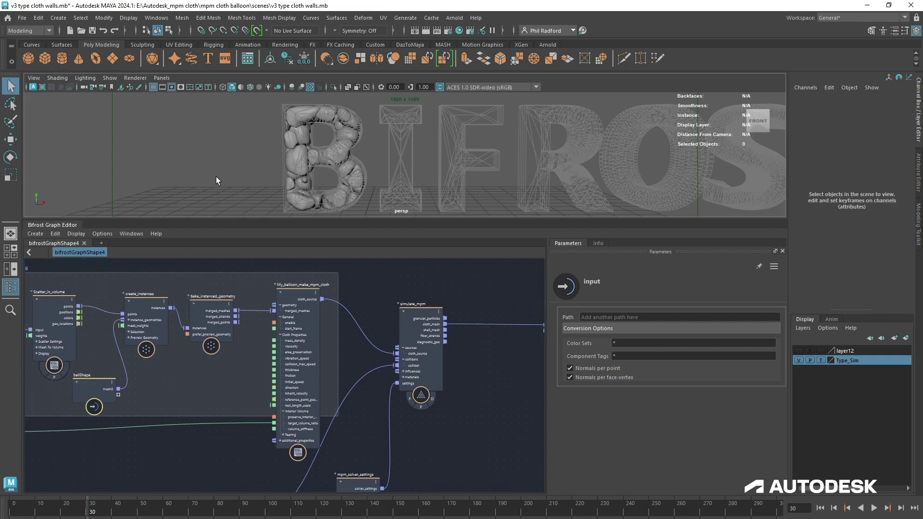
{"action": "left_click", "coordinate": [821, 509]}
{"action": "mouse_move", "coordinate": [505, 437]}
{"action": "middle_mouse_down"}
{"action": "mouse_move", "coordinate": [471, 426]}
{"action": "mouse_move", "coordinate": [496, 418]}
{"action": "mouse_move", "coordinate": [490, 442]}
{"action": "middle_mouse_up"}
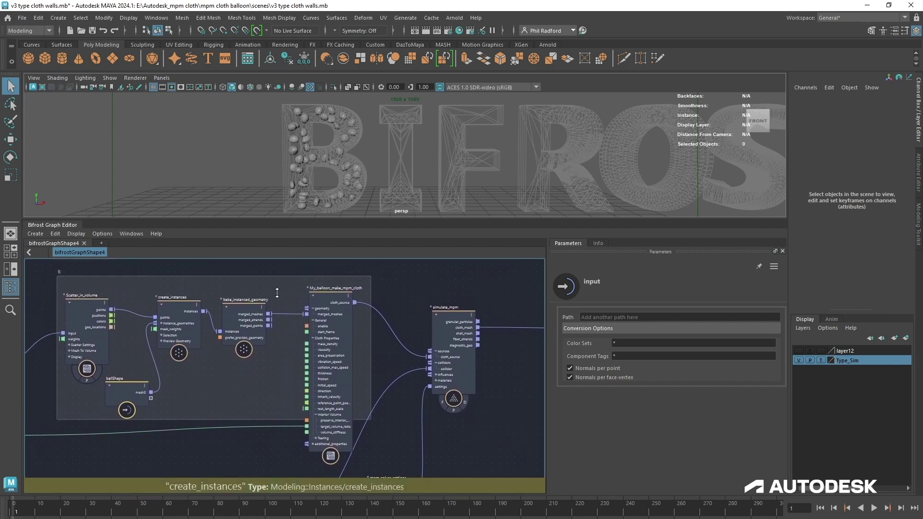
{"action": "mouse_move", "coordinate": [244, 462]}
{"action": "middle_mouse_down"}
{"action": "mouse_move", "coordinate": [274, 423]}
{"action": "mouse_move", "coordinate": [289, 431]}
{"action": "mouse_move", "coordinate": [239, 446]}
{"action": "middle_mouse_up"}
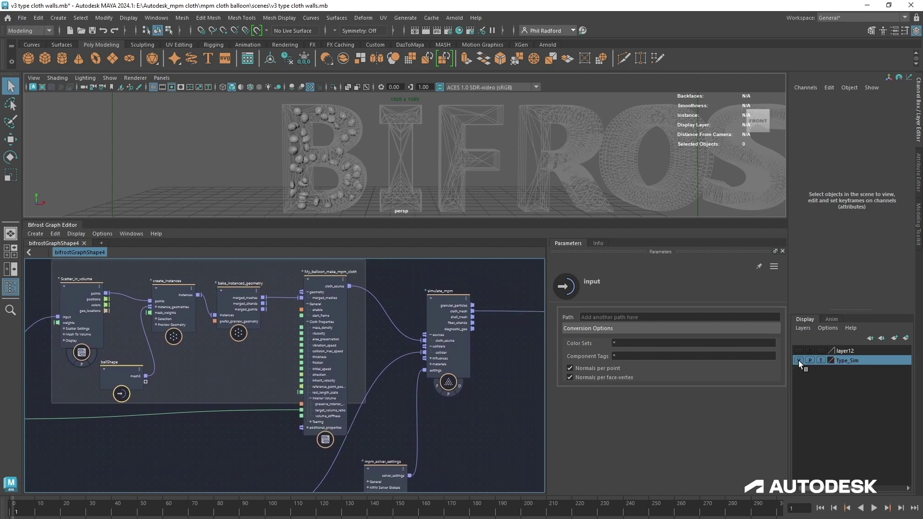
{"action": "left_click", "coordinate": [798, 360]}
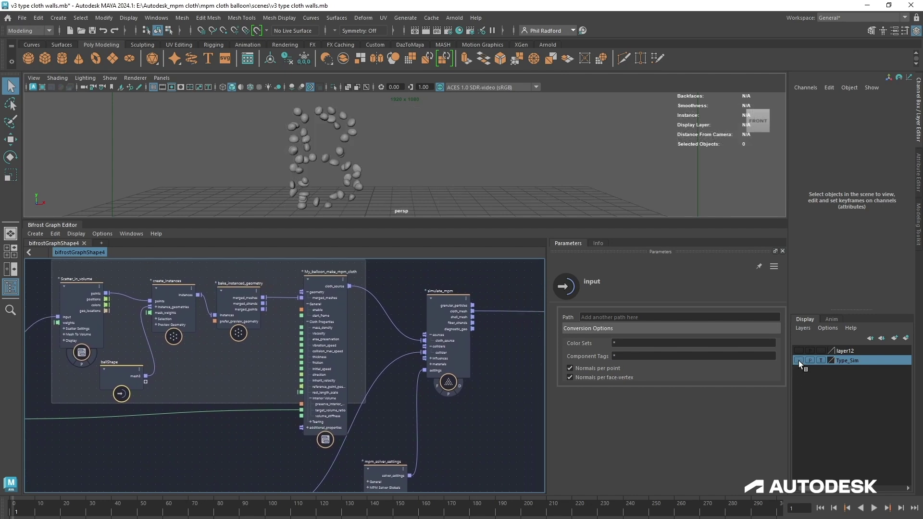
{"action": "left_click", "coordinate": [874, 508]}
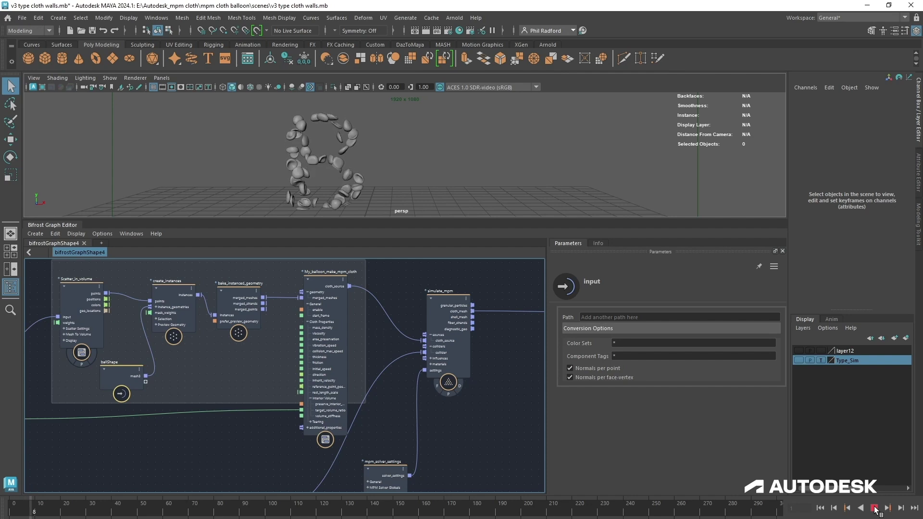
{"action": "left_click", "coordinate": [874, 508]}
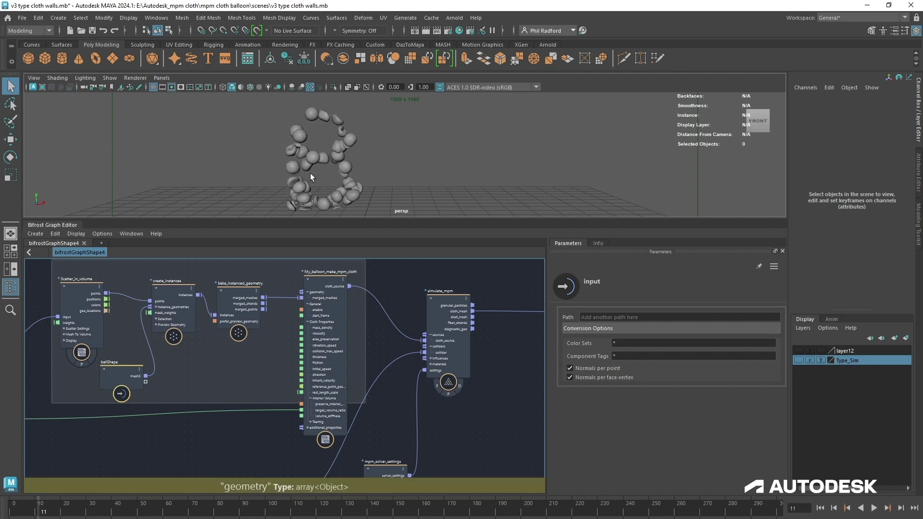
Step: Disable gravity in mpm_solver_settings and return to frame 1
{"action": "middle_click_drag", "start_coordinate": [226, 442], "coordinate": [152, 346], "text": "alt"}
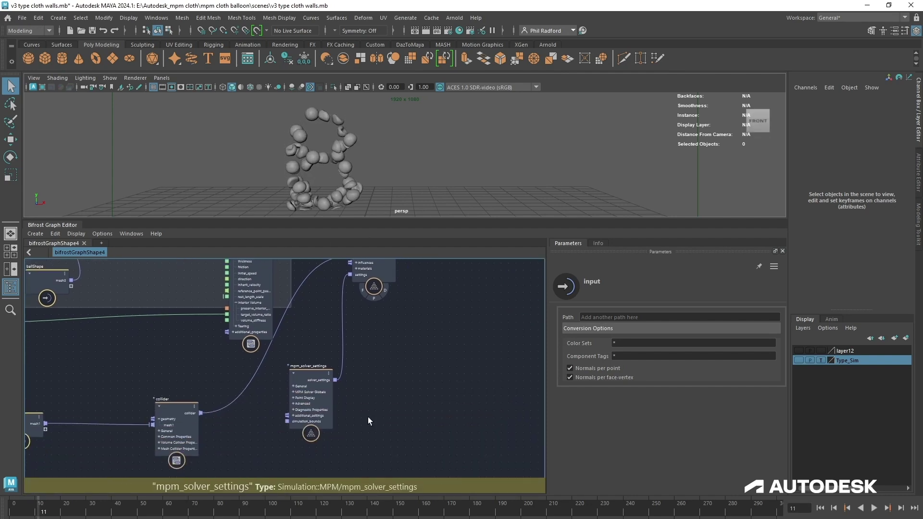
{"action": "left_click", "coordinate": [300, 393]}
{"action": "left_click", "coordinate": [621, 391]}
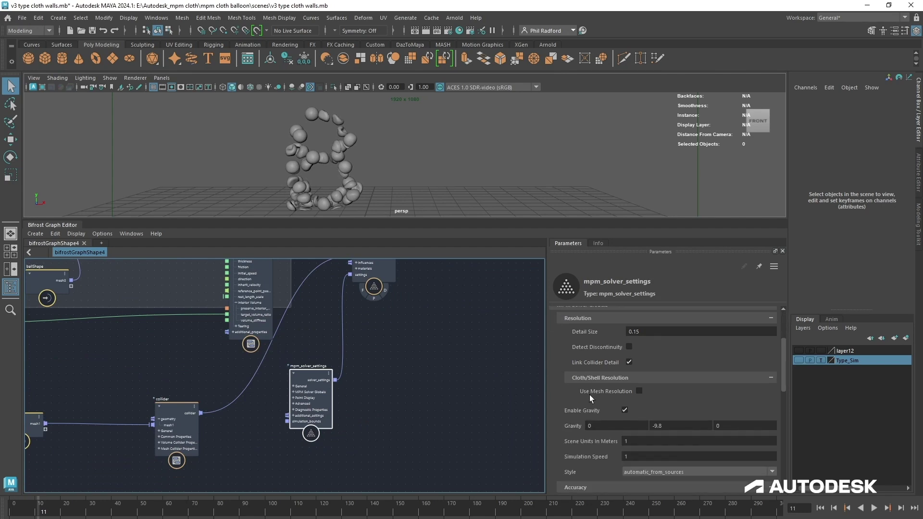
{"action": "left_click", "coordinate": [624, 410]}
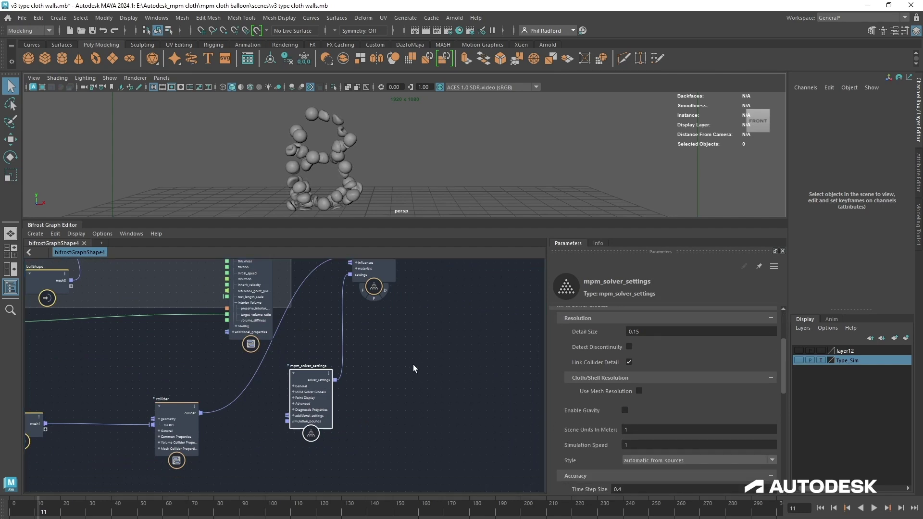
{"action": "middle_click_drag", "start_coordinate": [418, 358], "coordinate": [470, 432]}
{"action": "left_click", "coordinate": [821, 508]}
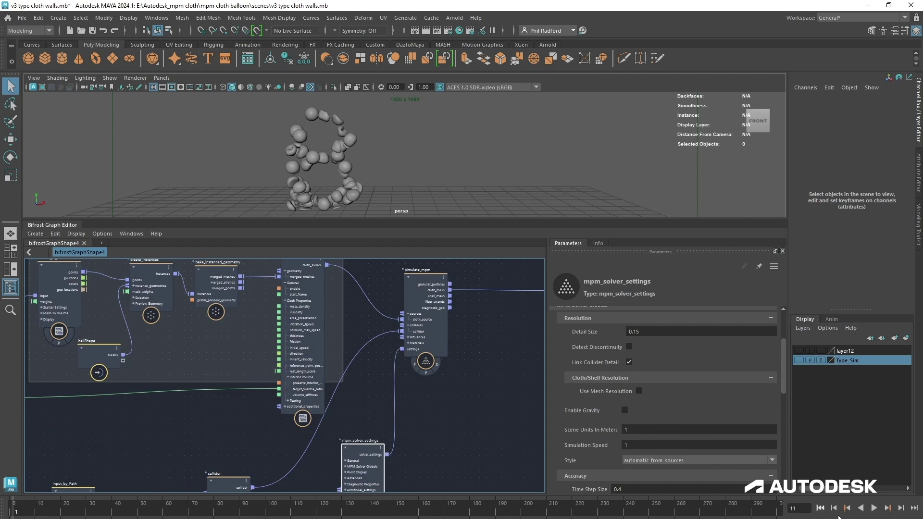
Step: Play the gravity-free simulation from frame 1 to frame 37 and inspect the inflated letter B from several angles
{"action": "left_click", "coordinate": [874, 508]}
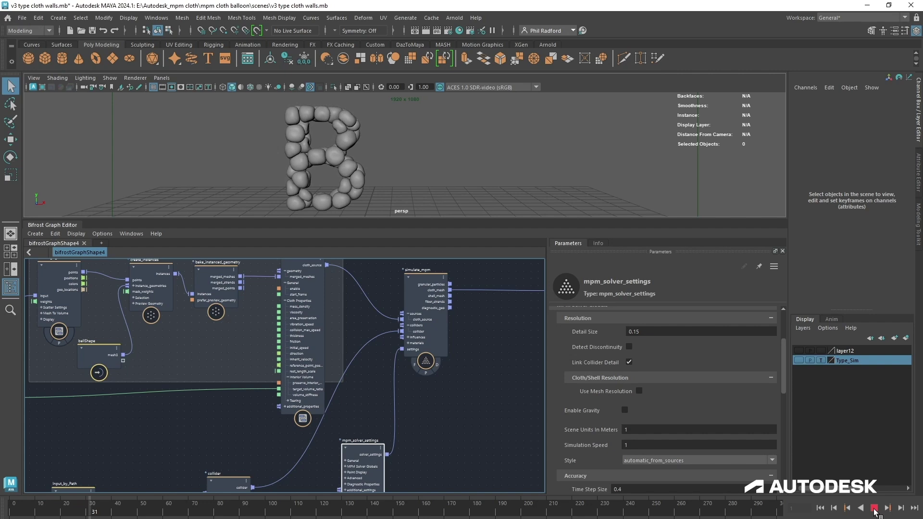
{"action": "key", "text": "Escape"}
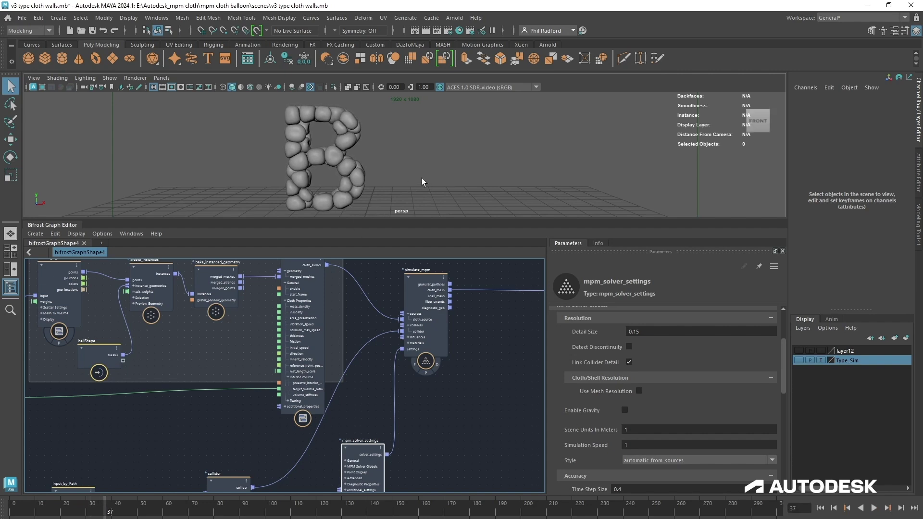
{"action": "left_click_drag", "start_coordinate": [437, 150], "coordinate": [297, 135], "text": "alt"}
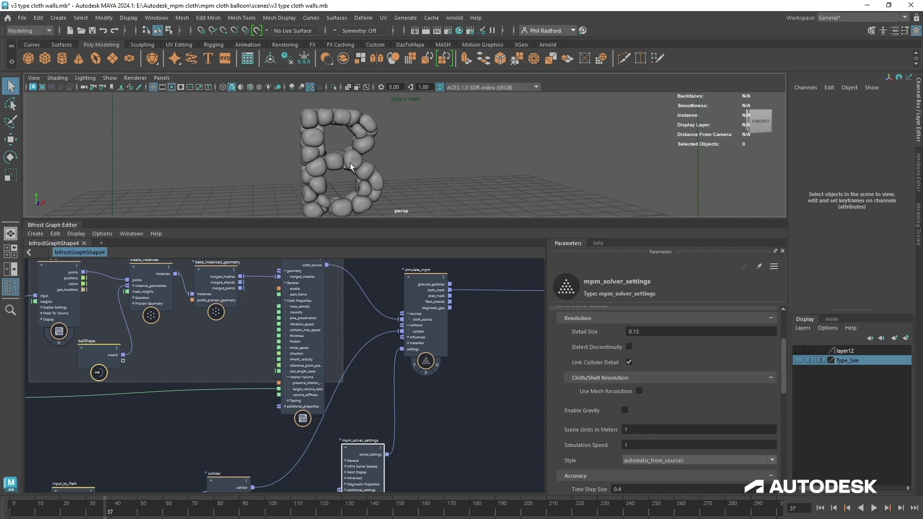
{"action": "left_click_drag", "start_coordinate": [350, 167], "coordinate": [403, 160], "text": "alt"}
Step: Move the mpm_solver_settings node slightly higher in the graph and set its Detail Size to 0.09
{"action": "left_click_drag", "start_coordinate": [353, 460], "coordinate": [356, 429]}
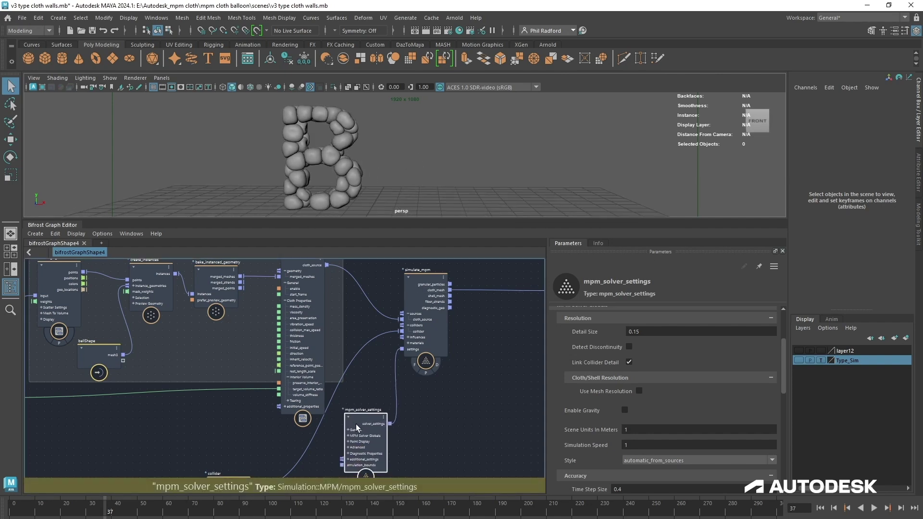
{"action": "left_click", "coordinate": [650, 333]}
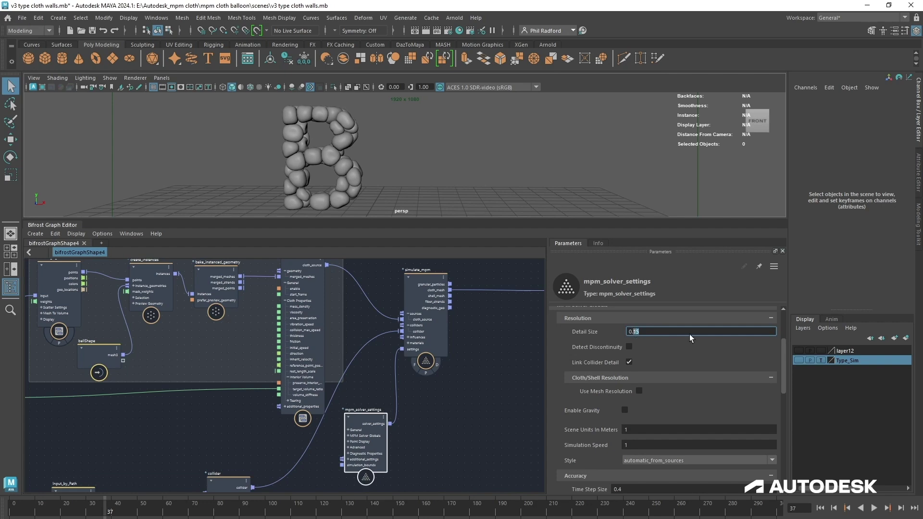
{"action": "type", "text": "09"}
{"action": "key", "text": "Return"}
Step: Replay the simulation from frame 1 to frame 56 and examine the inflated balls of letter B from several angles
{"action": "left_click", "coordinate": [821, 508]}
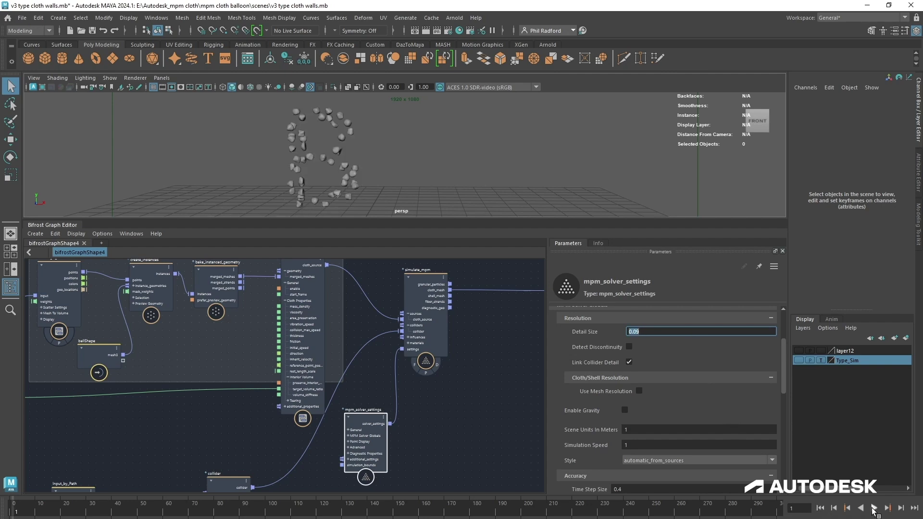
{"action": "left_click", "coordinate": [873, 508]}
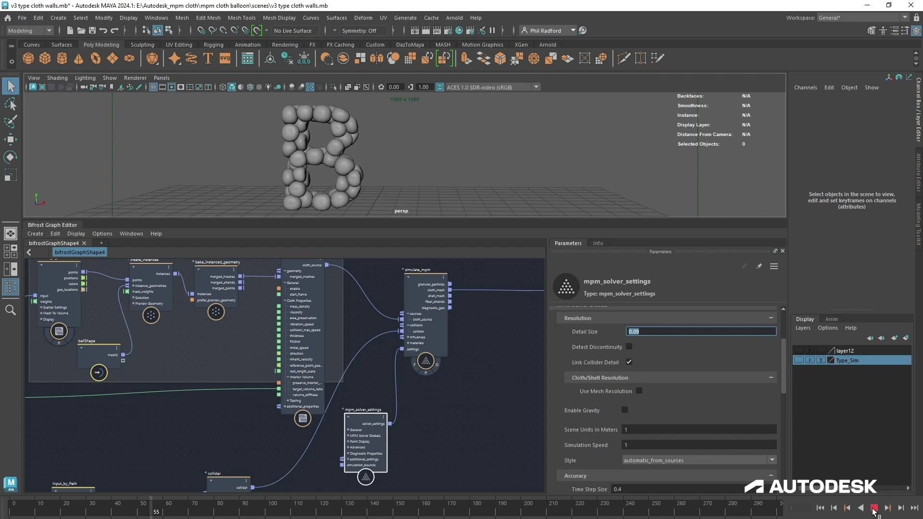
{"action": "left_click", "coordinate": [874, 509]}
{"action": "mouse_move", "coordinate": [417, 162]}
{"action": "left_mouse_down", "text": "alt"}
{"action": "mouse_move", "coordinate": [441, 158]}
{"action": "mouse_move", "coordinate": [430, 155]}
{"action": "left_mouse_up", "text": "alt"}
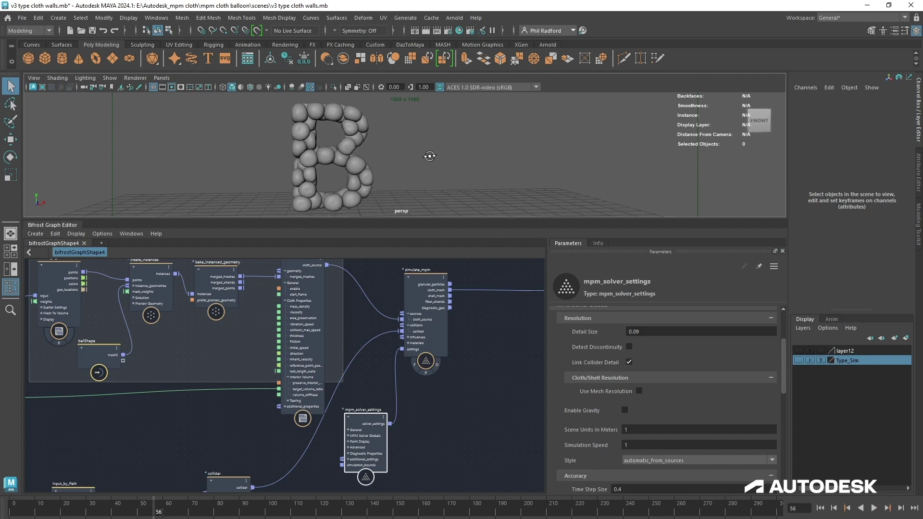
{"action": "right_click_drag", "start_coordinate": [410, 165], "coordinate": [449, 188], "text": "alt"}
{"action": "middle_click_drag", "start_coordinate": [448, 189], "coordinate": [469, 185], "text": "alt"}
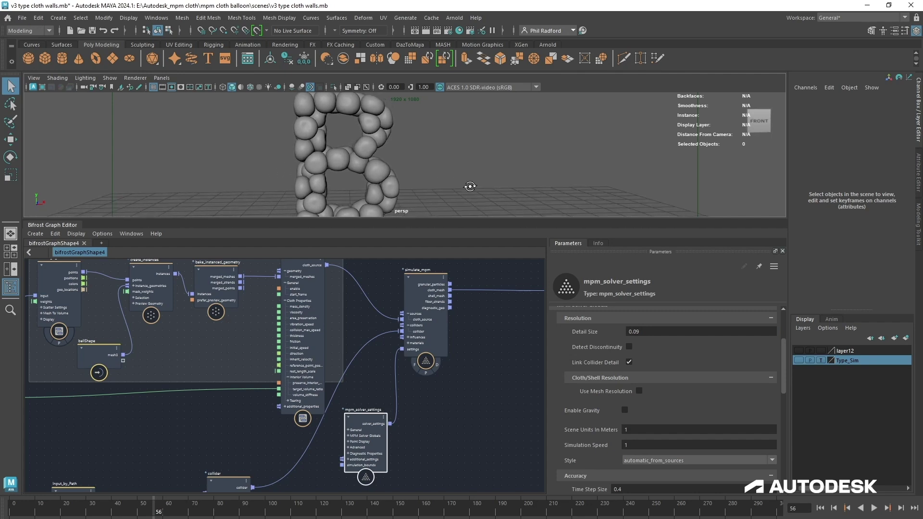
{"action": "left_click_drag", "start_coordinate": [469, 186], "coordinate": [469, 193], "text": "alt"}
{"action": "middle_click_drag", "start_coordinate": [470, 193], "coordinate": [466, 167], "text": "alt"}
{"action": "mouse_move", "coordinate": [466, 167]}
{"action": "left_mouse_down", "text": "alt"}
{"action": "mouse_move", "coordinate": [456, 159]}
{"action": "mouse_move", "coordinate": [468, 175]}
{"action": "left_mouse_up", "text": "alt"}
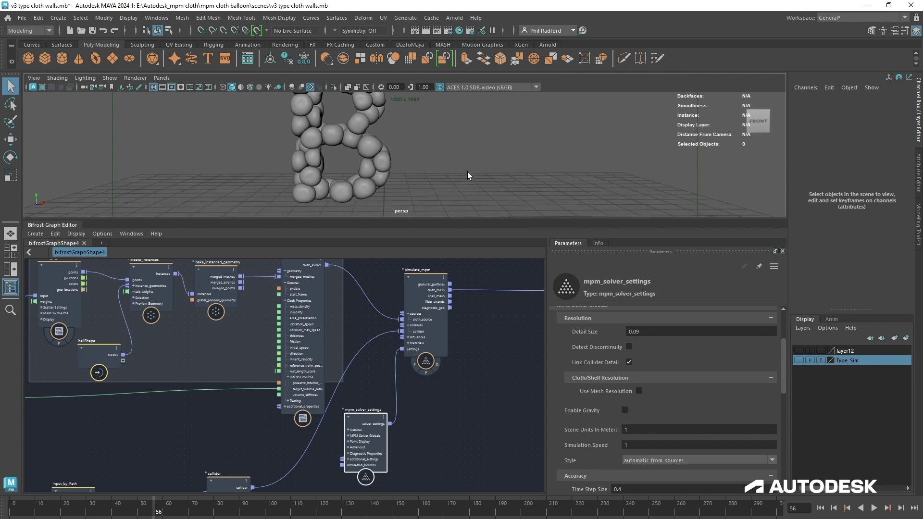
{"action": "middle_click_drag", "start_coordinate": [488, 172], "coordinate": [486, 189], "text": "alt"}
{"action": "left_click_drag", "start_coordinate": [486, 189], "coordinate": [471, 185], "text": "alt"}
{"action": "scroll", "coordinate": [466, 177], "scroll_direction": "up", "scroll_amount": 3}
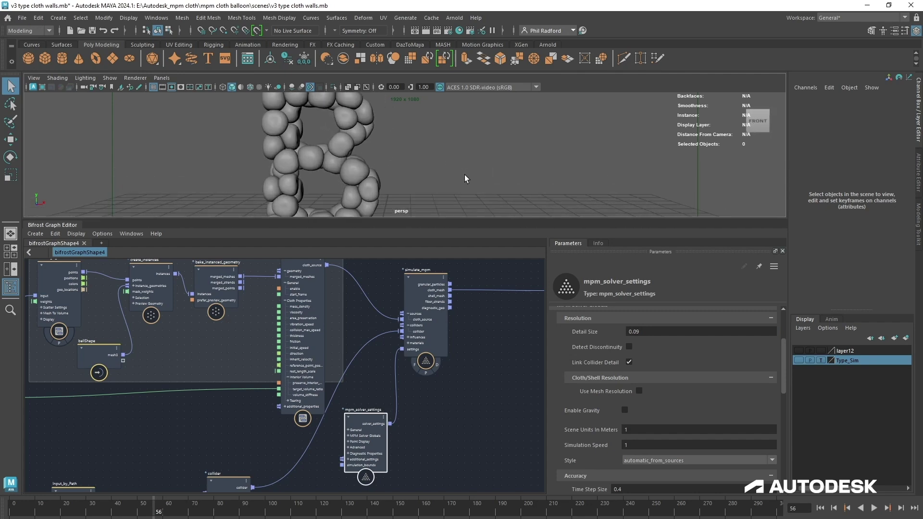
Step: Select bifrostGraph1 in the Outliner and show its Target Volume Ratio curve in a maximized Graph Editor
{"action": "middle_click_drag", "start_coordinate": [183, 439], "coordinate": [278, 453], "text": "alt"}
{"action": "left_click", "coordinate": [111, 459]}
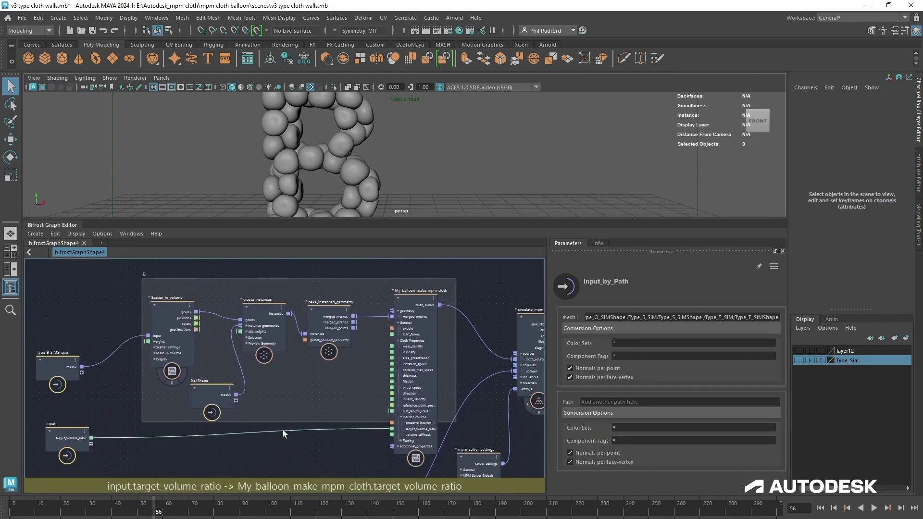
{"action": "left_click_drag", "start_coordinate": [70, 441], "coordinate": [78, 438]}
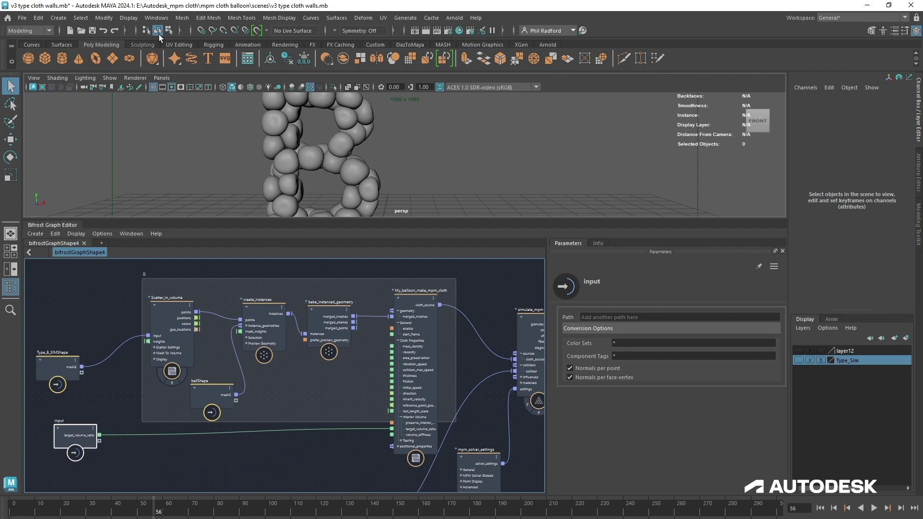
{"action": "left_click", "coordinate": [156, 18]}
{"action": "mouse_move", "coordinate": [219, 86]}
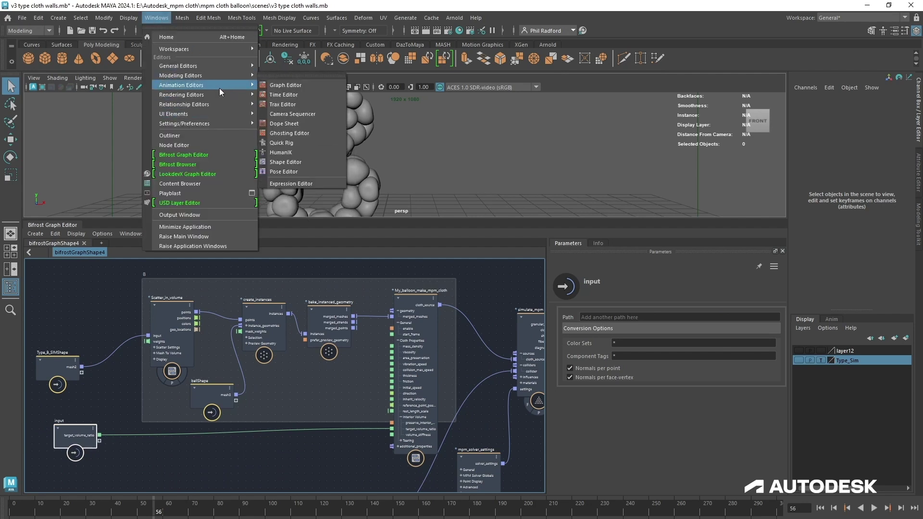
{"action": "left_click", "coordinate": [318, 86]}
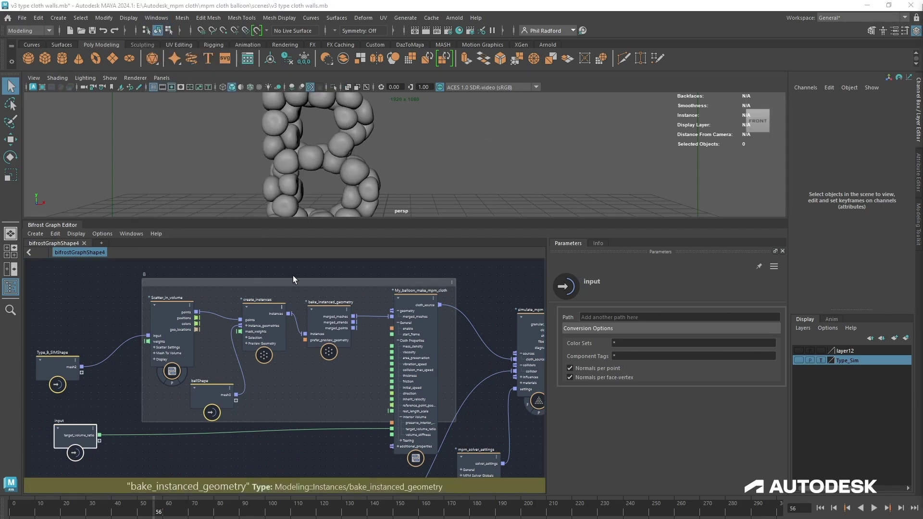
{"action": "left_click", "coordinate": [156, 18]}
{"action": "left_click", "coordinate": [178, 136]}
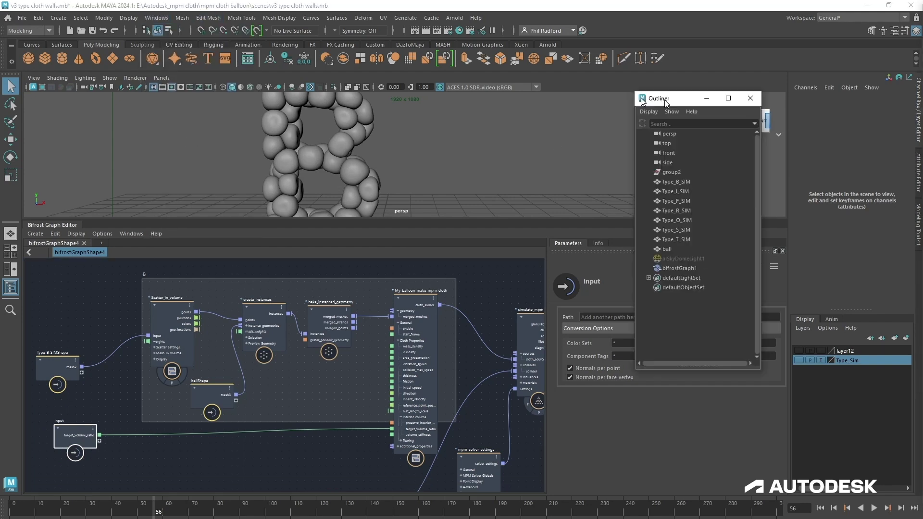
{"action": "left_click_drag", "start_coordinate": [665, 99], "coordinate": [455, 95]}
{"action": "left_click", "coordinate": [567, 260]}
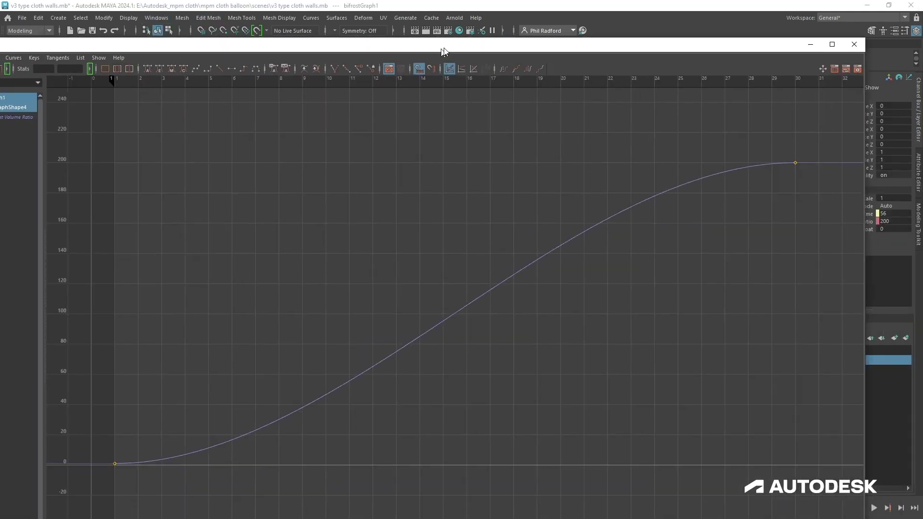
{"action": "double_click", "coordinate": [494, 5]}
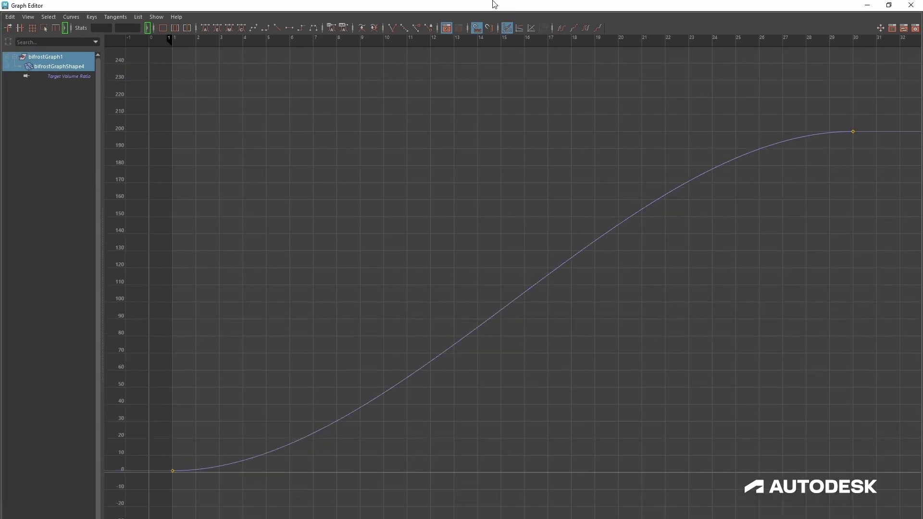
Step: Make the Target Volume Ratio curve's tangents linear, raise its frame 30 key to about 240, and minimize the Graph Editor
{"action": "left_click_drag", "start_coordinate": [489, 283], "coordinate": [611, 416]}
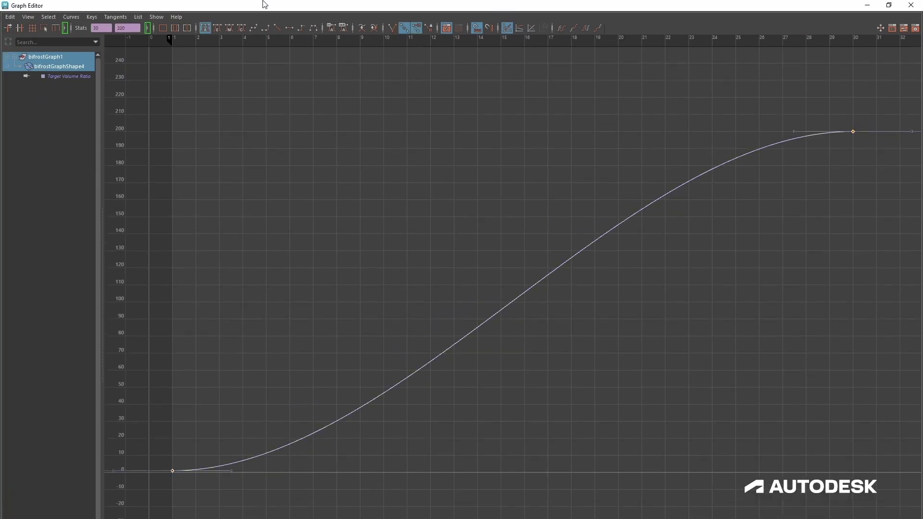
{"action": "left_click", "coordinate": [277, 28]}
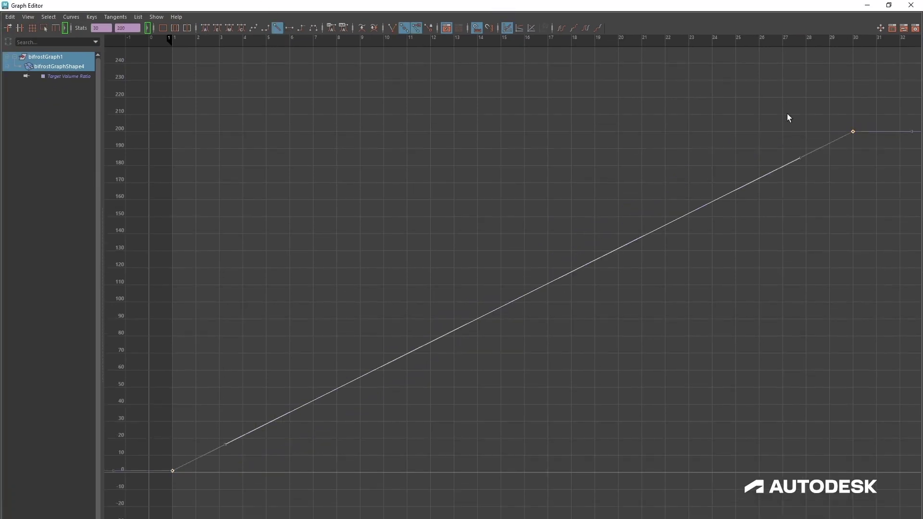
{"action": "left_click", "coordinate": [895, 162]}
{"action": "right_click_drag", "start_coordinate": [748, 267], "coordinate": [713, 280], "text": "alt"}
{"action": "middle_click_drag", "start_coordinate": [589, 297], "coordinate": [533, 319], "text": "alt"}
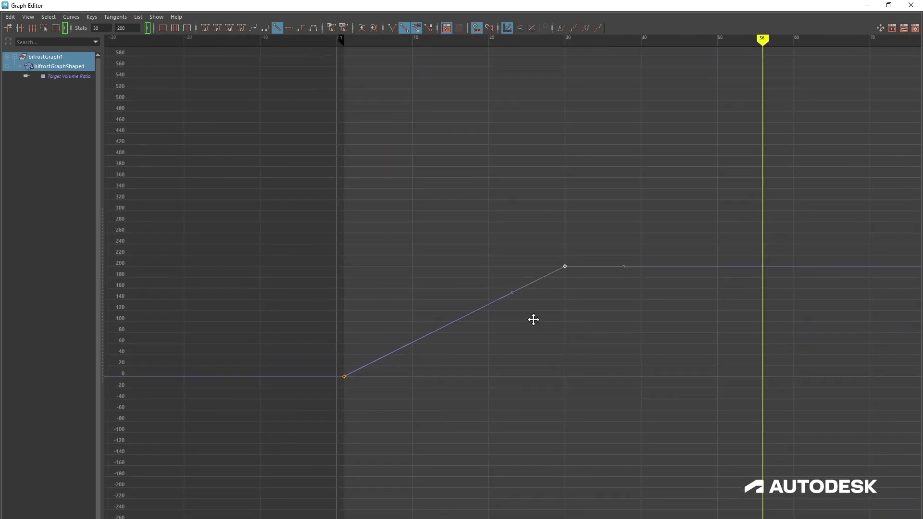
{"action": "right_click_drag", "start_coordinate": [533, 321], "coordinate": [550, 344], "text": "alt"}
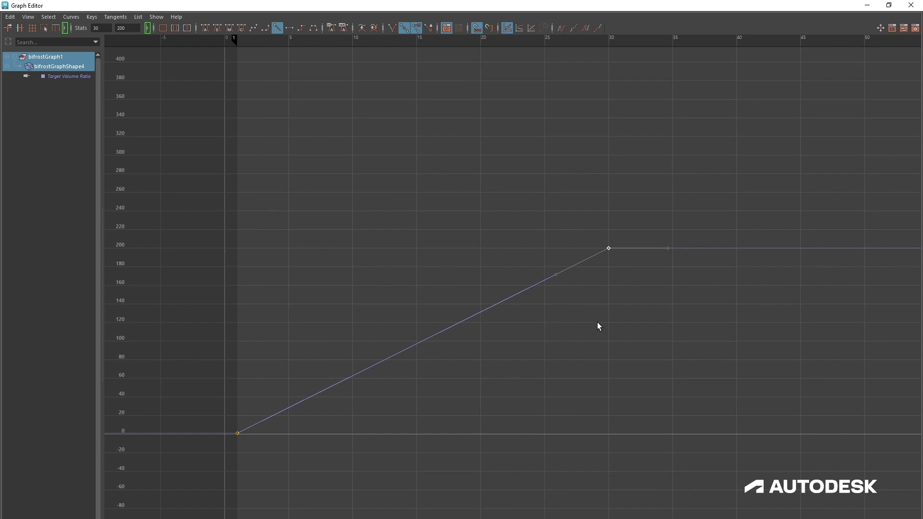
{"action": "middle_click_drag", "start_coordinate": [604, 334], "coordinate": [596, 291]}
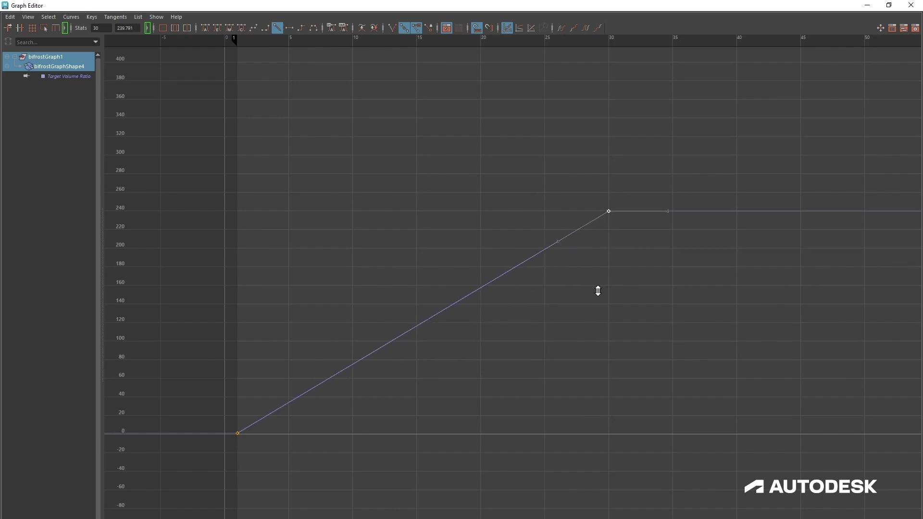
{"action": "left_click", "coordinate": [867, 5]}
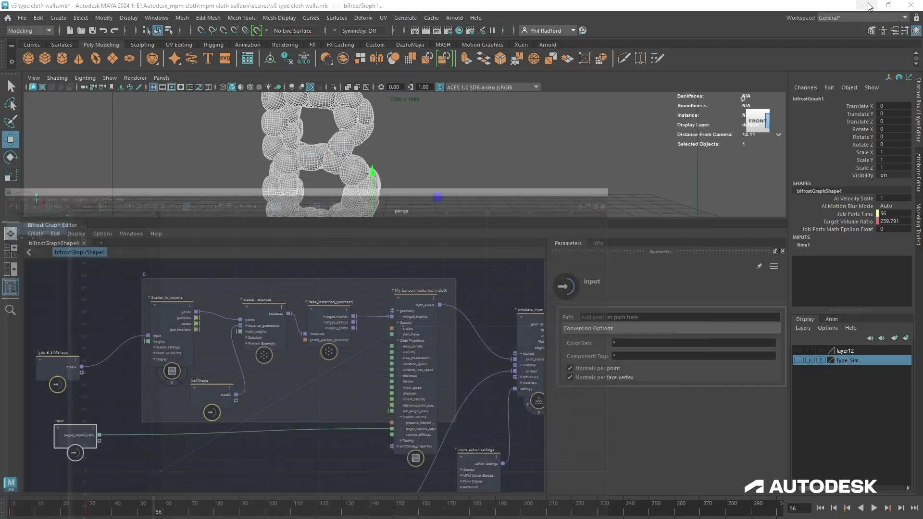
Step: Deselect the graph and replay the simulation from frame 1 to about frame 59, checking how tightly the balls fill letter B
{"action": "left_click", "coordinate": [820, 508]}
{"action": "left_click", "coordinate": [506, 156]}
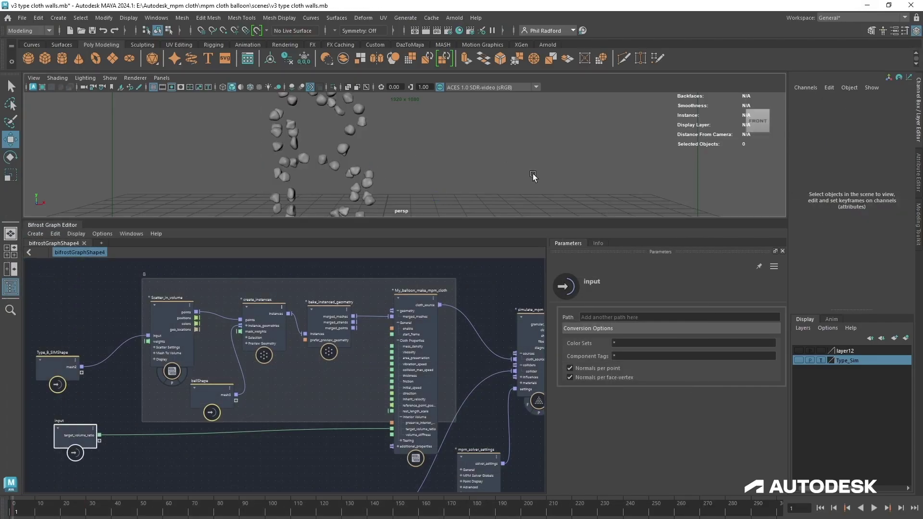
{"action": "left_click", "coordinate": [875, 511]}
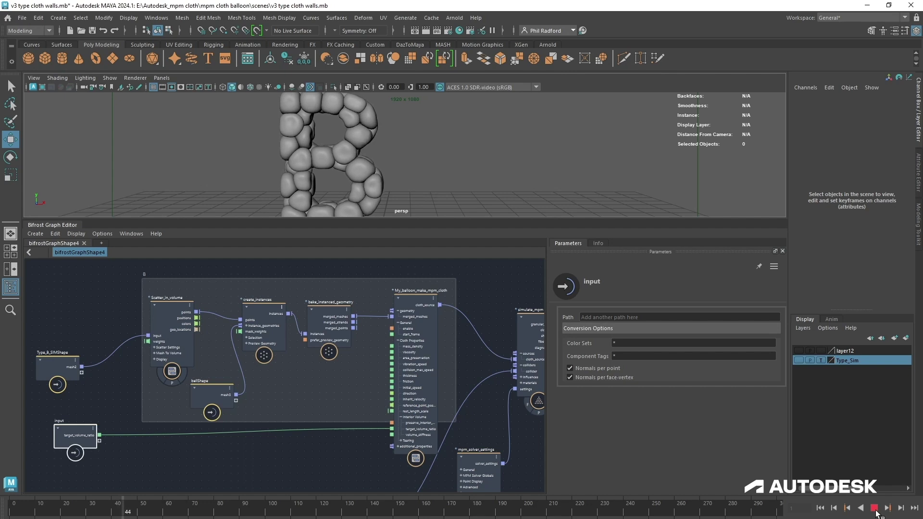
{"action": "left_click", "coordinate": [876, 513]}
{"action": "mouse_move", "coordinate": [490, 172]}
{"action": "left_mouse_down", "text": "alt"}
{"action": "mouse_move", "coordinate": [524, 166]}
{"action": "mouse_move", "coordinate": [491, 169]}
{"action": "left_mouse_up", "text": "alt"}
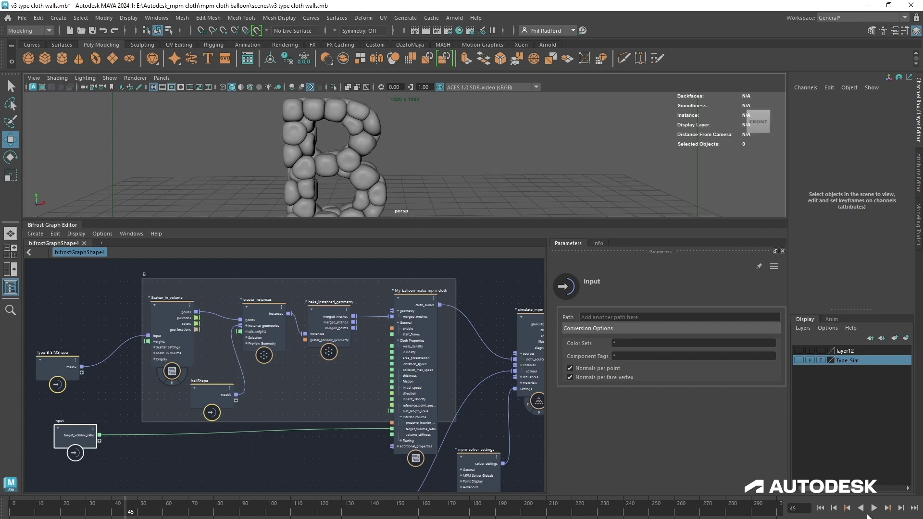
{"action": "left_click", "coordinate": [874, 508]}
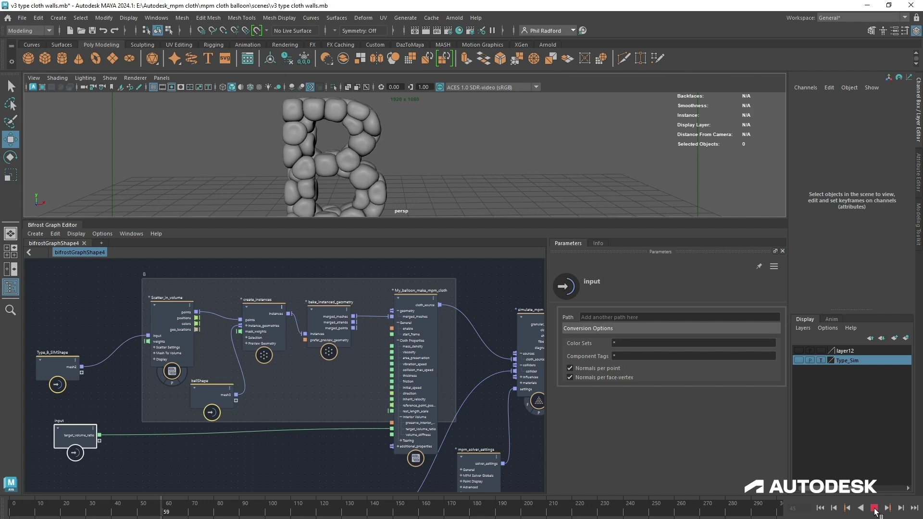
{"action": "key", "text": "Escape"}
{"action": "left_click_drag", "start_coordinate": [431, 169], "coordinate": [410, 162], "text": "alt"}
Step: Return to frame 1 and set the Scatter_in_volume node's Amount to 34
{"action": "left_click", "coordinate": [820, 508]}
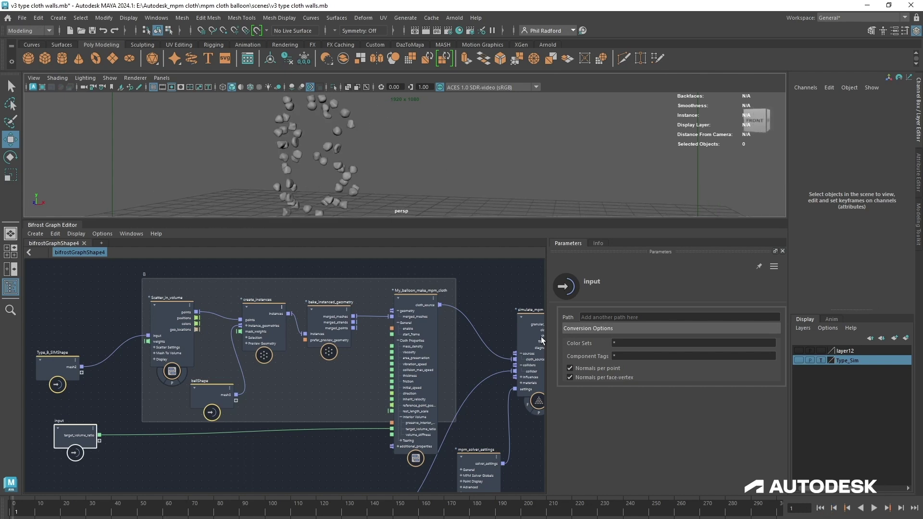
{"action": "left_click", "coordinate": [166, 321]}
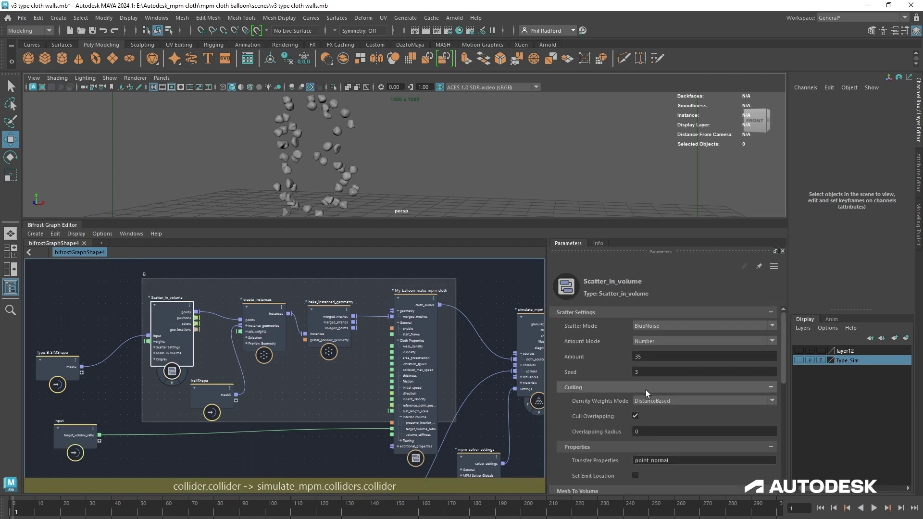
{"action": "left_click", "coordinate": [654, 356]}
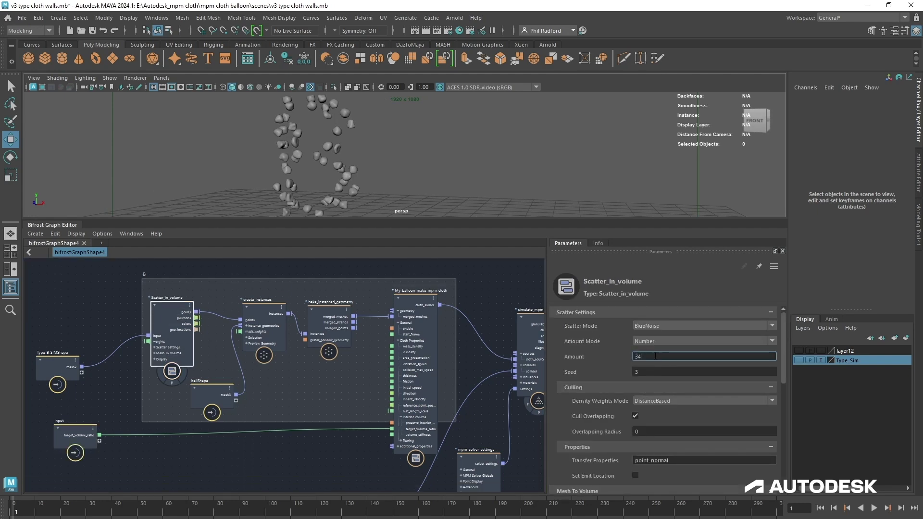
{"action": "key", "text": "Return"}
Step: Play the simulation to frame 39 and examine the packed balls of letter B from several angles and distances
{"action": "left_click_drag", "start_coordinate": [479, 177], "coordinate": [500, 168], "text": "alt"}
{"action": "left_click", "coordinate": [874, 508]}
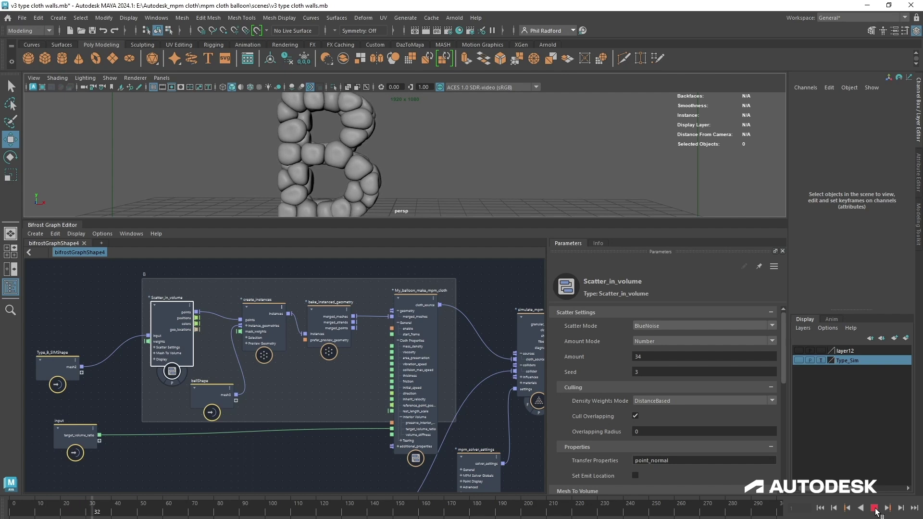
{"action": "left_click", "coordinate": [875, 509]}
{"action": "mouse_move", "coordinate": [513, 174]}
{"action": "left_mouse_down", "text": "alt"}
{"action": "mouse_move", "coordinate": [529, 208]}
{"action": "mouse_move", "coordinate": [554, 171]}
{"action": "mouse_move", "coordinate": [612, 181]}
{"action": "mouse_move", "coordinate": [521, 178]}
{"action": "left_mouse_up", "text": "alt"}
{"action": "right_click_drag", "start_coordinate": [520, 178], "coordinate": [445, 168], "text": "alt"}
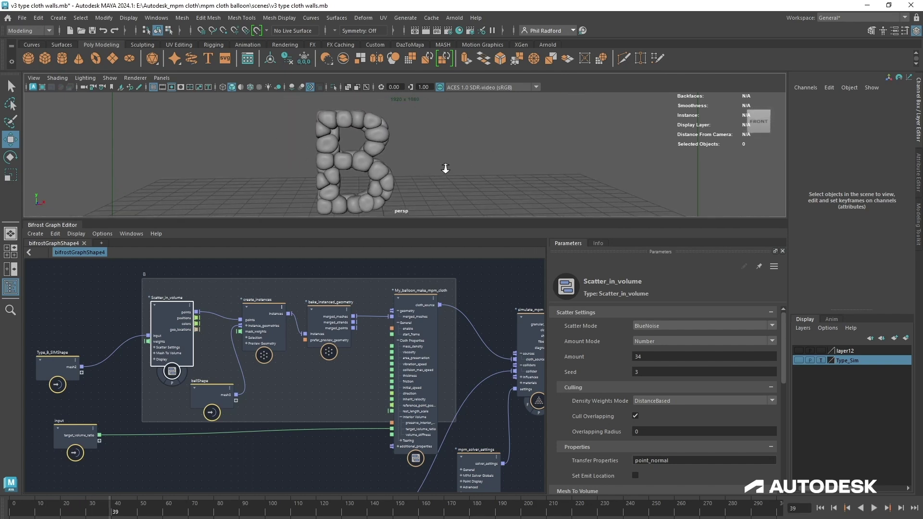
{"action": "left_click_drag", "start_coordinate": [465, 176], "coordinate": [443, 169], "text": "alt"}
{"action": "right_click_drag", "start_coordinate": [443, 169], "coordinate": [478, 167], "text": "alt"}
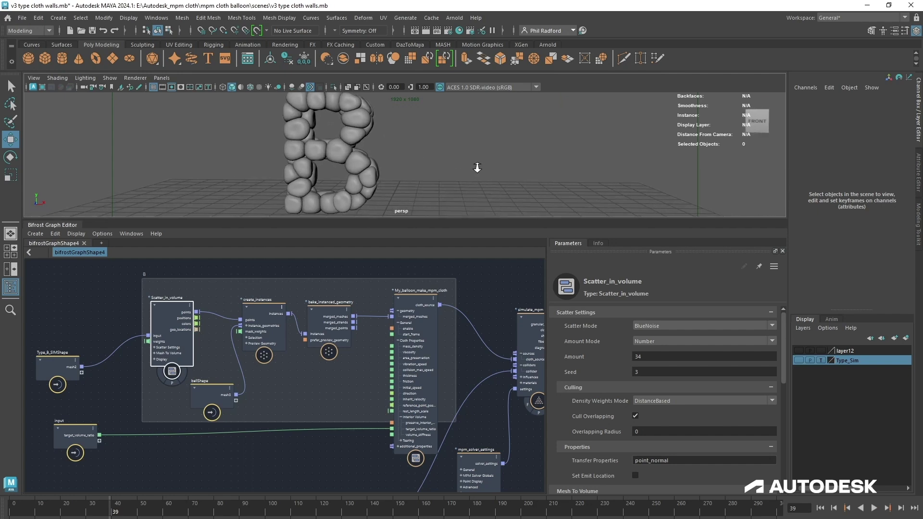
{"action": "middle_click_drag", "start_coordinate": [514, 177], "coordinate": [470, 183], "text": "alt"}
Step: Inspect the resolution settings of the mpm_solver_settings node and view the ball-filled letter B from a slightly different angle
{"action": "middle_click_drag", "start_coordinate": [481, 418], "coordinate": [439, 397], "text": "alt"}
{"action": "left_click", "coordinate": [428, 423]}
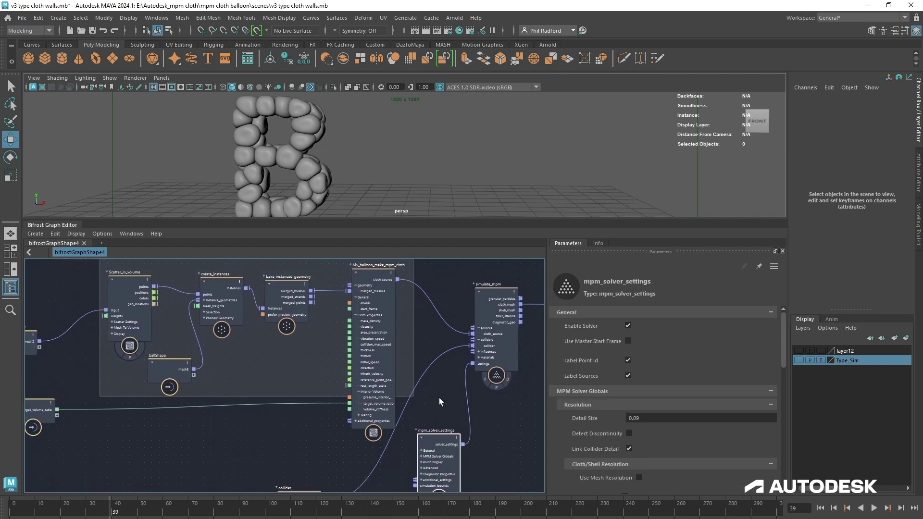
{"action": "middle_click_drag", "start_coordinate": [234, 438], "coordinate": [277, 442]}
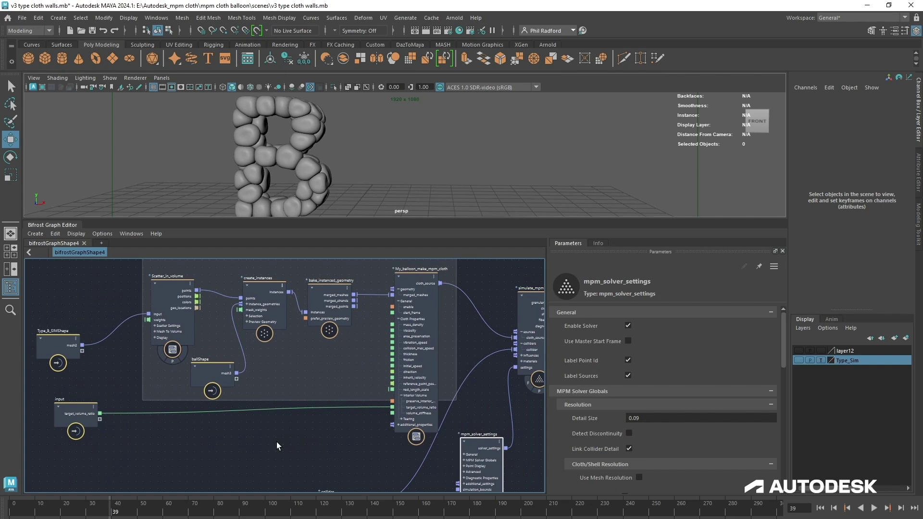
{"action": "left_click_drag", "start_coordinate": [486, 151], "coordinate": [465, 158], "text": "alt"}
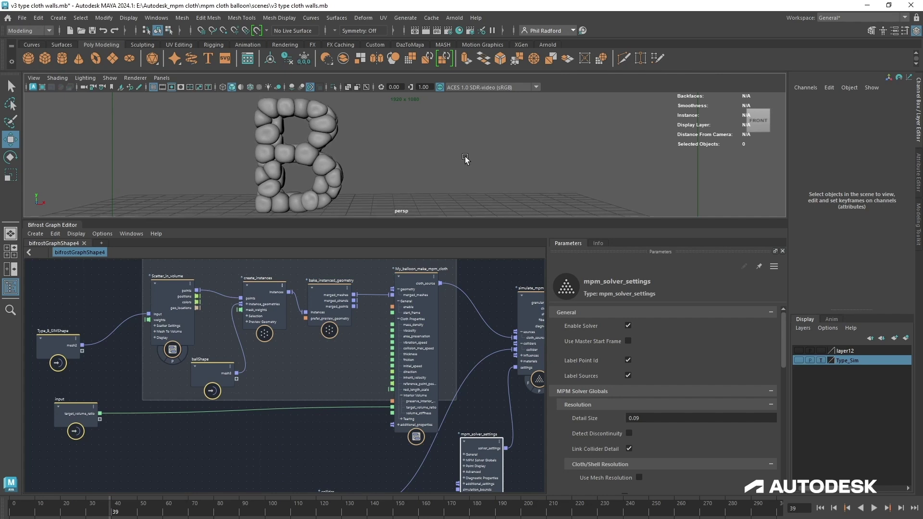
Step: Tidy the graph layout by shifting the B backdrop with its nodes and repositioning the input and Type_B_SIMShape nodes beside it
{"action": "left_click_drag", "start_coordinate": [336, 261], "coordinate": [337, 267]}
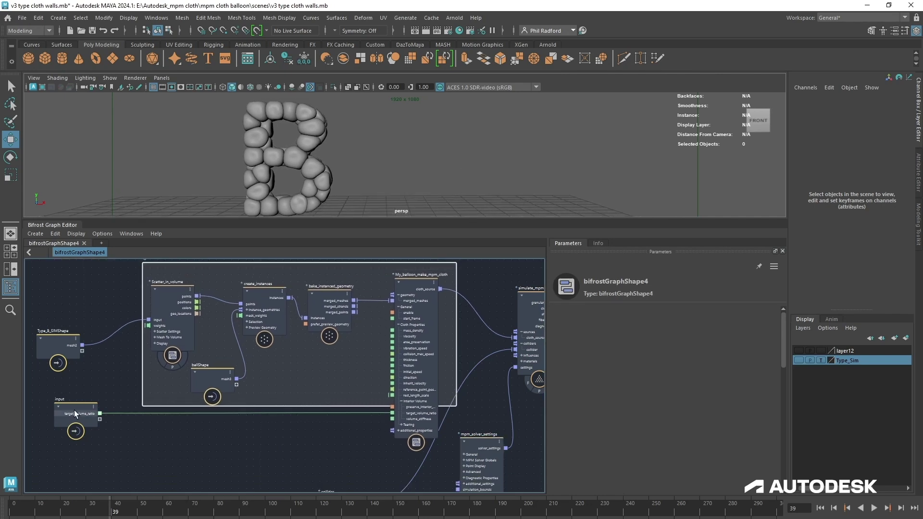
{"action": "left_click_drag", "start_coordinate": [74, 410], "coordinate": [56, 411]}
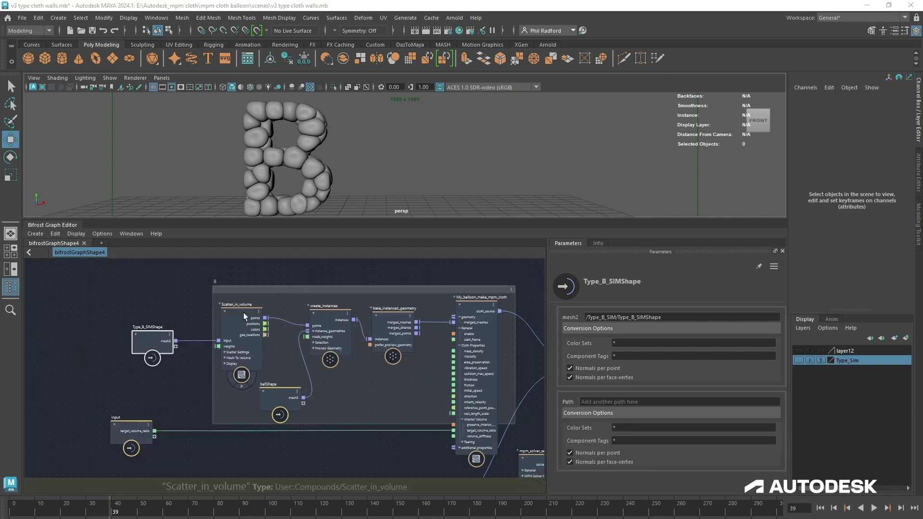
Step: Rename the input node's target_volume_ratio port to B
{"action": "middle_click_drag", "start_coordinate": [180, 371], "coordinate": [149, 361], "text": "alt"}
{"action": "right_click_drag", "start_coordinate": [148, 361], "coordinate": [188, 367], "text": "alt"}
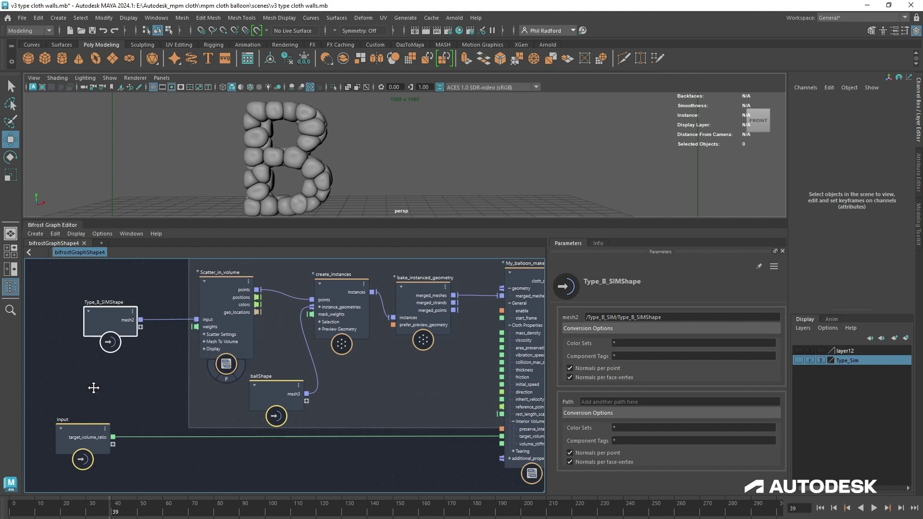
{"action": "middle_click_drag", "start_coordinate": [93, 388], "coordinate": [149, 350], "text": "alt"}
{"action": "right_click_drag", "start_coordinate": [148, 350], "coordinate": [167, 355], "text": "alt"}
{"action": "middle_click_drag", "start_coordinate": [178, 353], "coordinate": [137, 356], "text": "alt"}
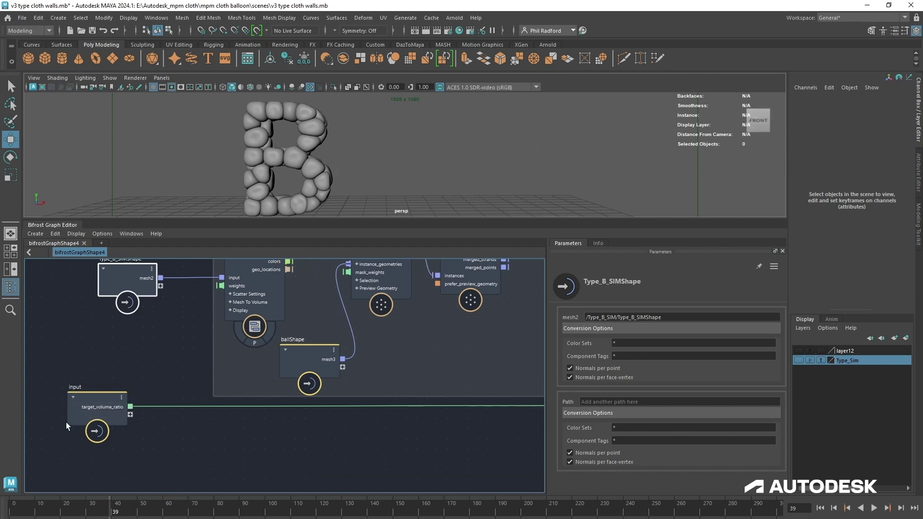
{"action": "right_click", "coordinate": [102, 408]}
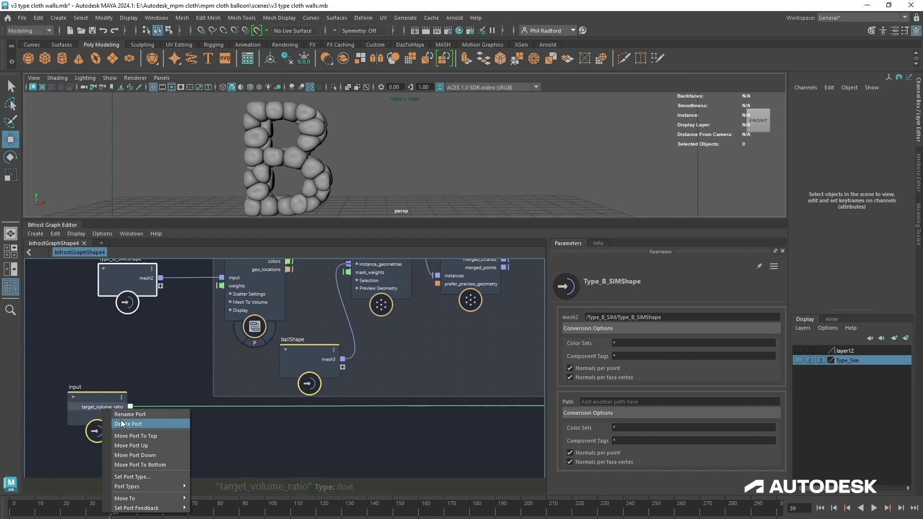
{"action": "left_click", "coordinate": [122, 414]}
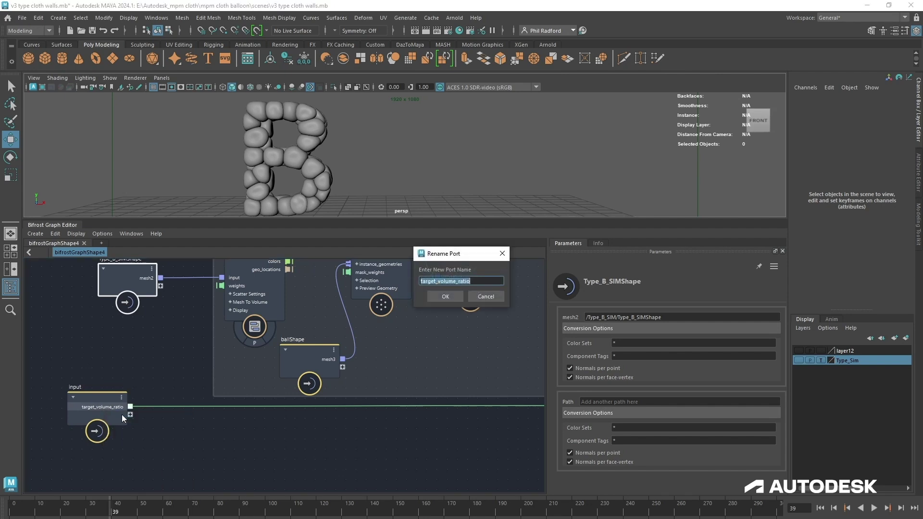
{"action": "key", "text": "Return"}
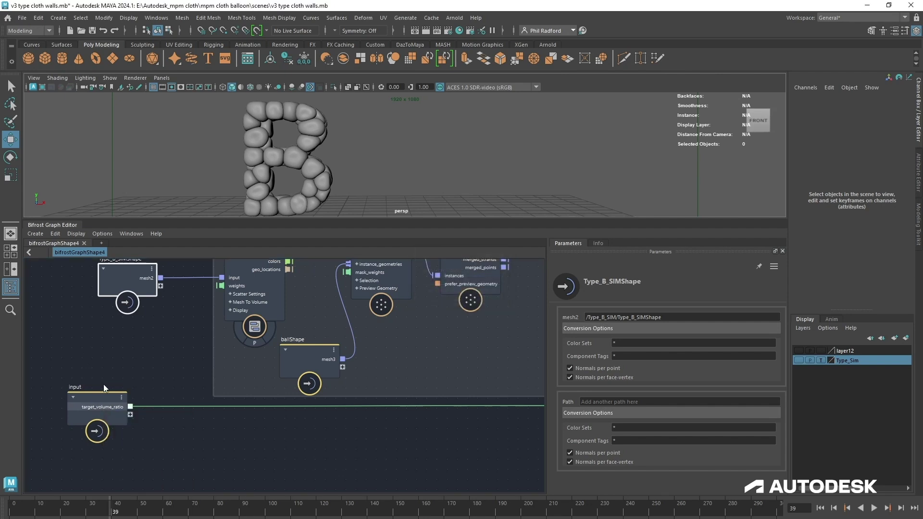
Step: Select the Bifrost simulation object of letter B, then open the Outliner and position it over the viewport
{"action": "left_click", "coordinate": [295, 157]}
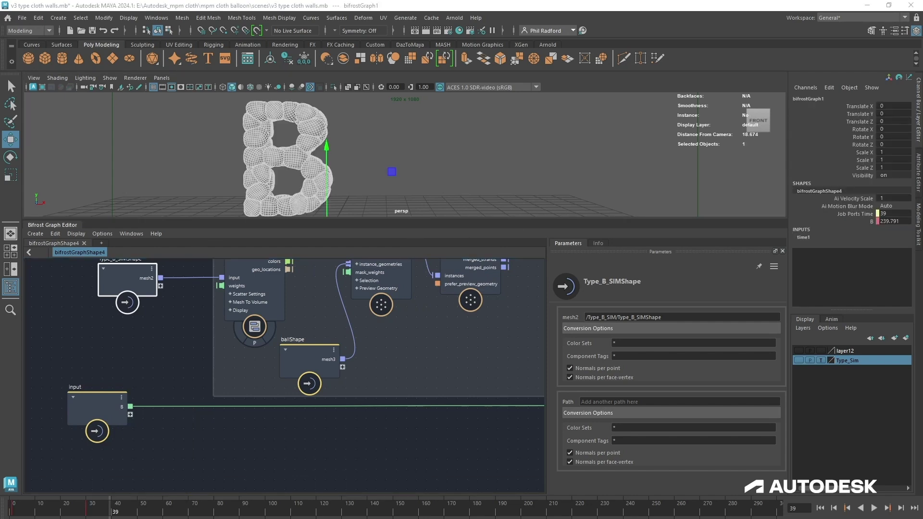
{"action": "left_click_drag", "start_coordinate": [212, 132], "coordinate": [135, 102]}
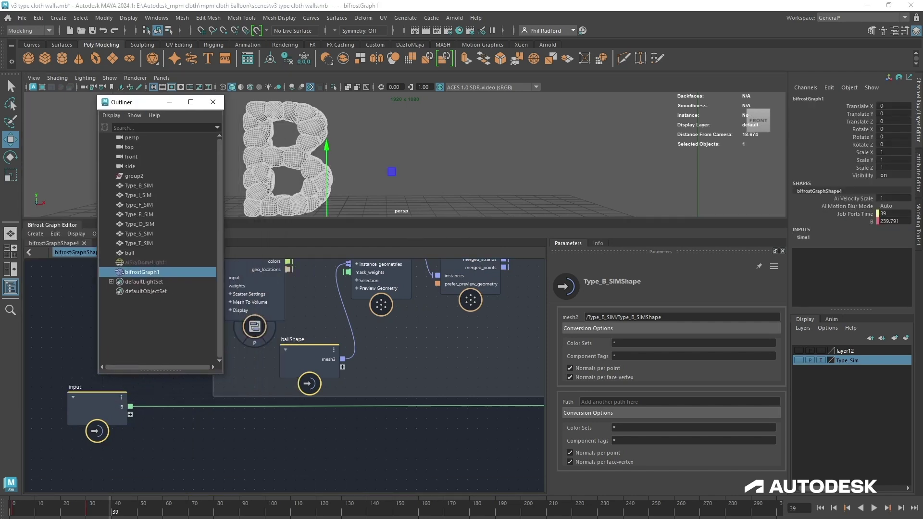